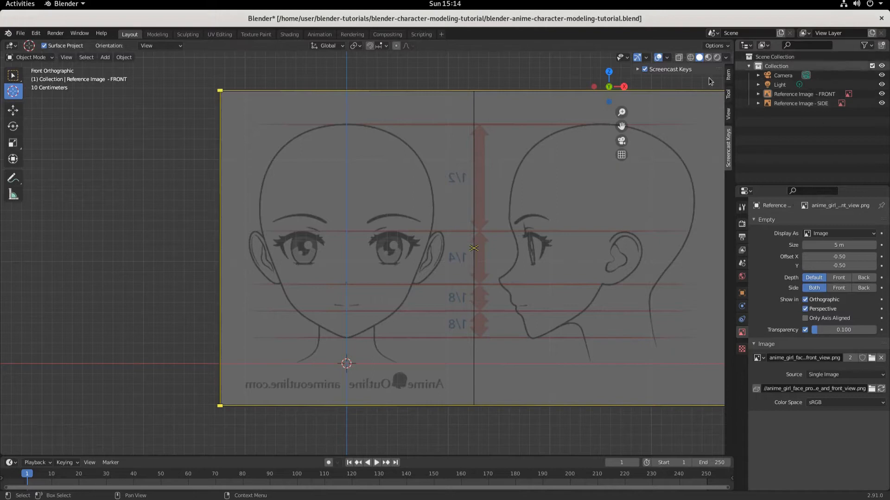
Create a new collection in the scene and name it "Mesh"
right_click(785, 130)
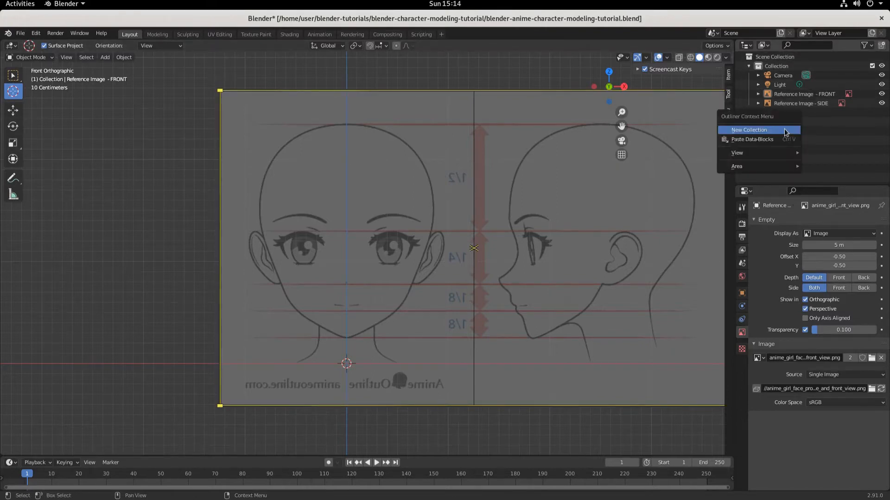
click(784, 130)
double_click(777, 112)
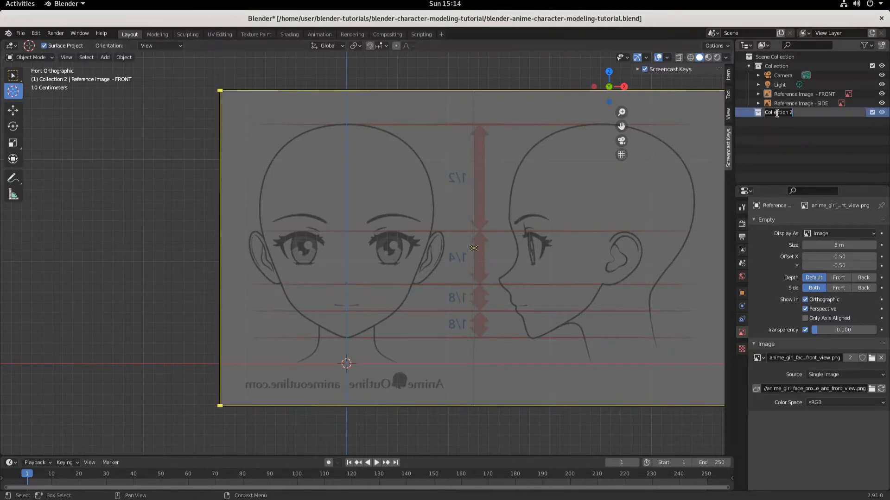
text(Mesh)
key(Return)
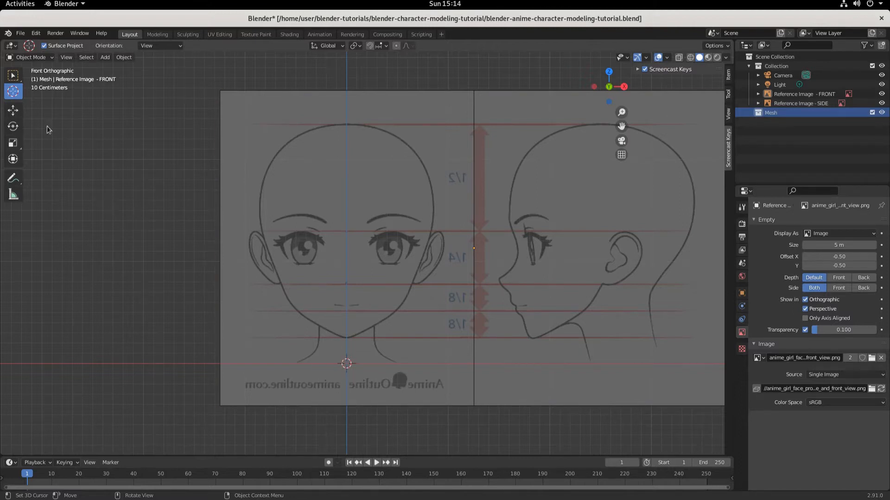
Place the 3D cursor at spots away from the centre and snap it back to the world origin each time
click(488, 147)
key(shift)
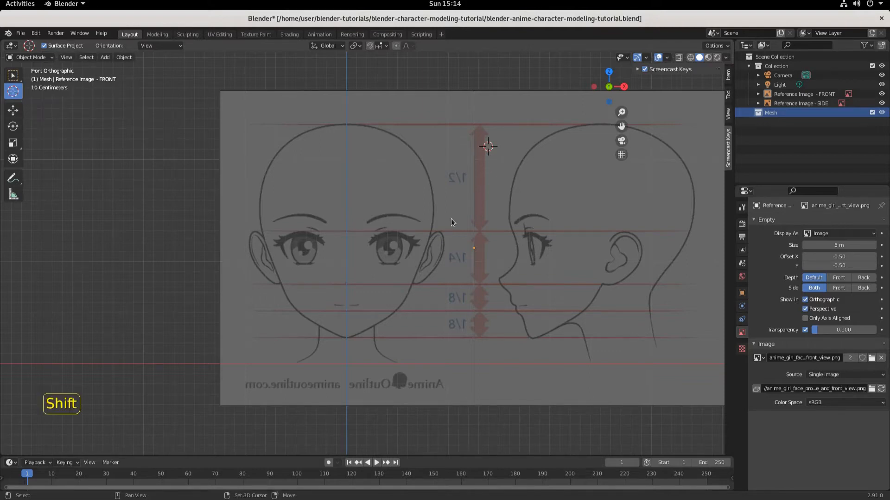
key(shift+s)
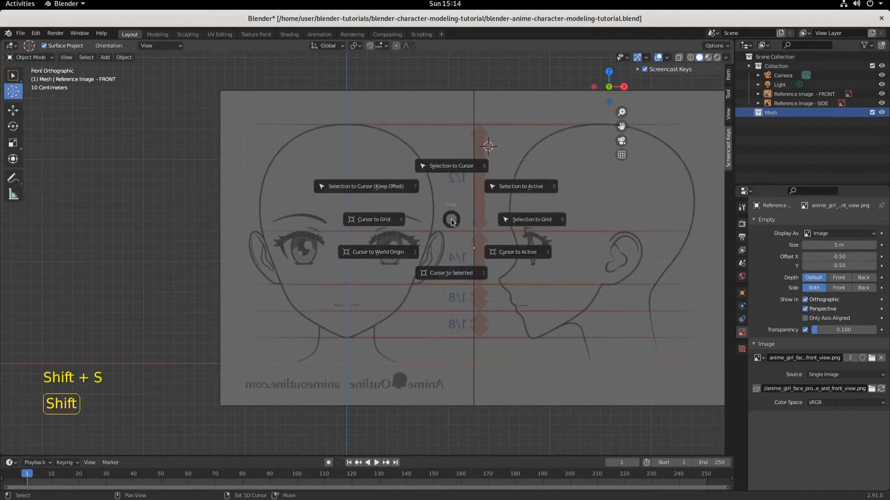
key(1)
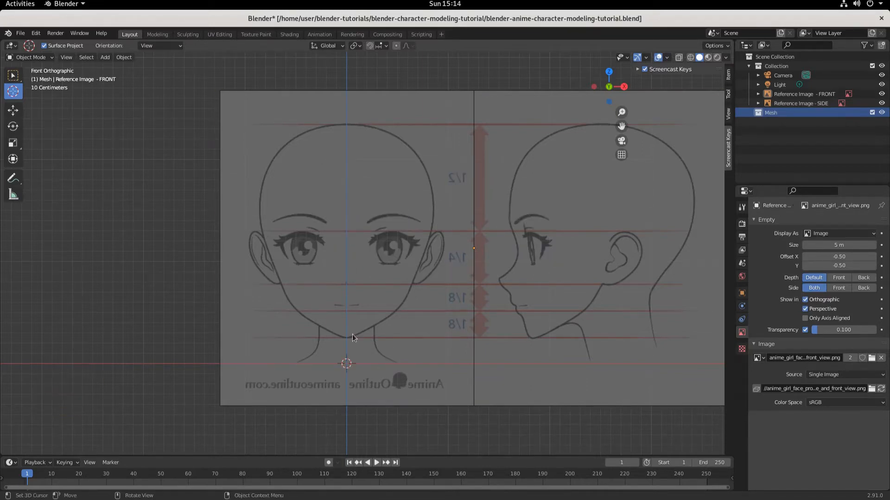
click(415, 271)
key(shift+s)
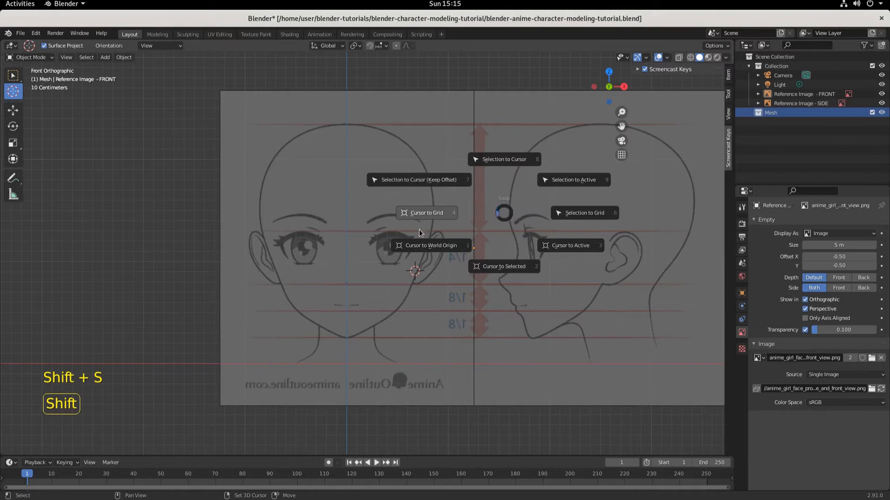
click(436, 250)
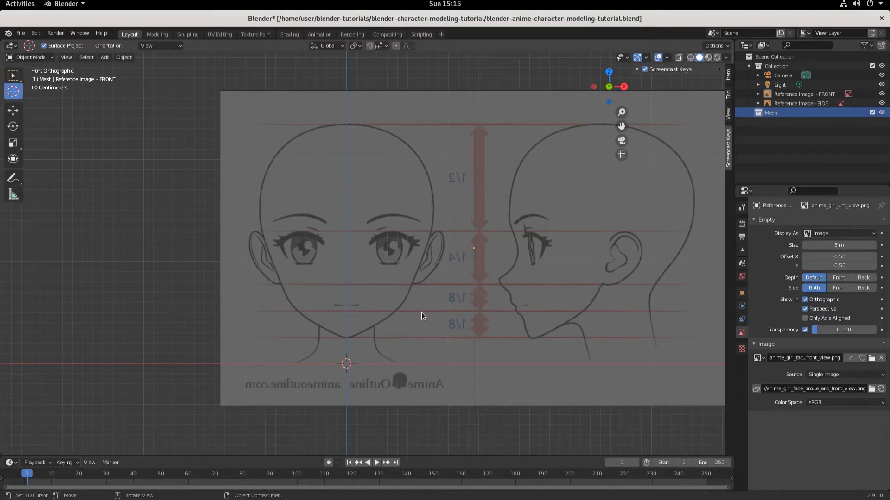
Add a cube mesh at the 3D cursor in the Mesh collection and enter Edit Mode on it
key(shift+a)
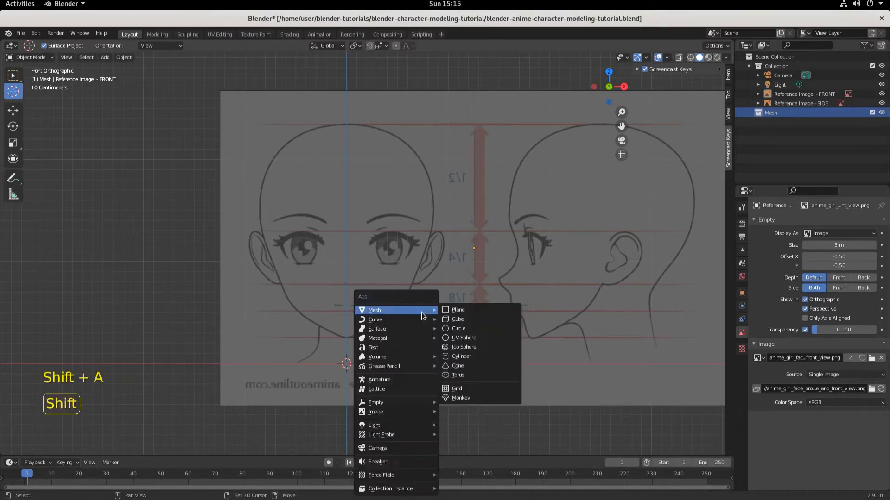
mouse_move(422, 312)
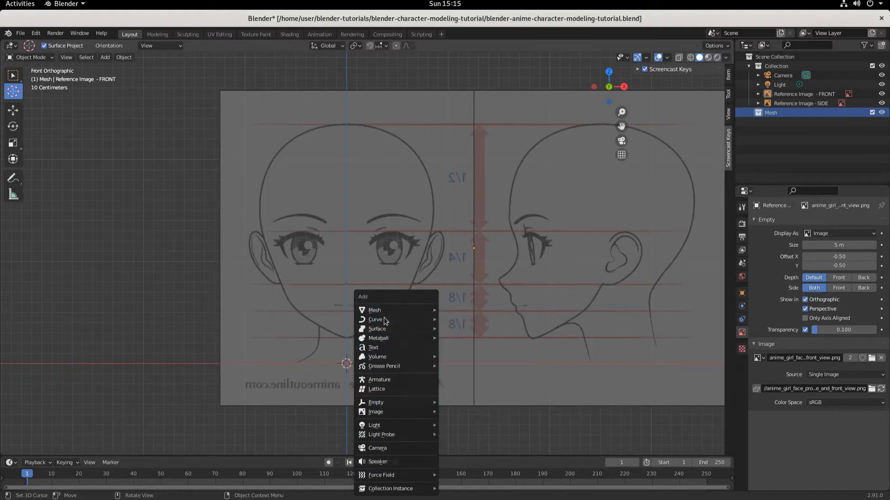
mouse_move(389, 308)
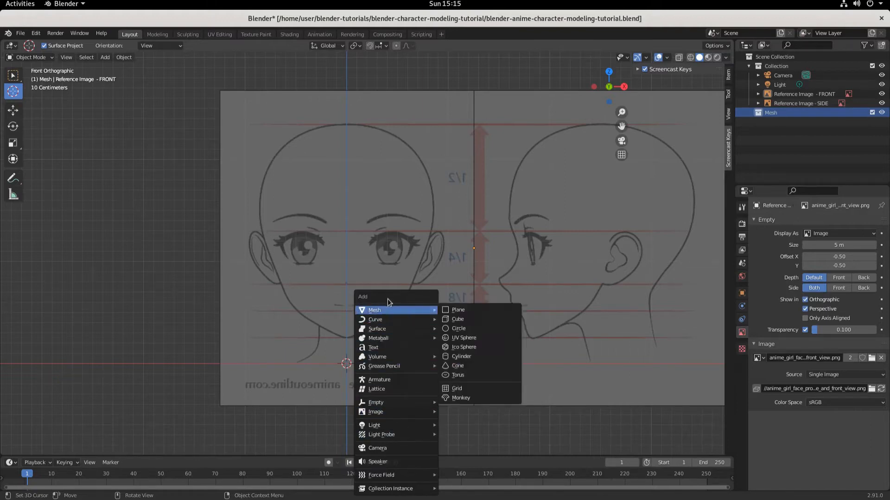
click(467, 319)
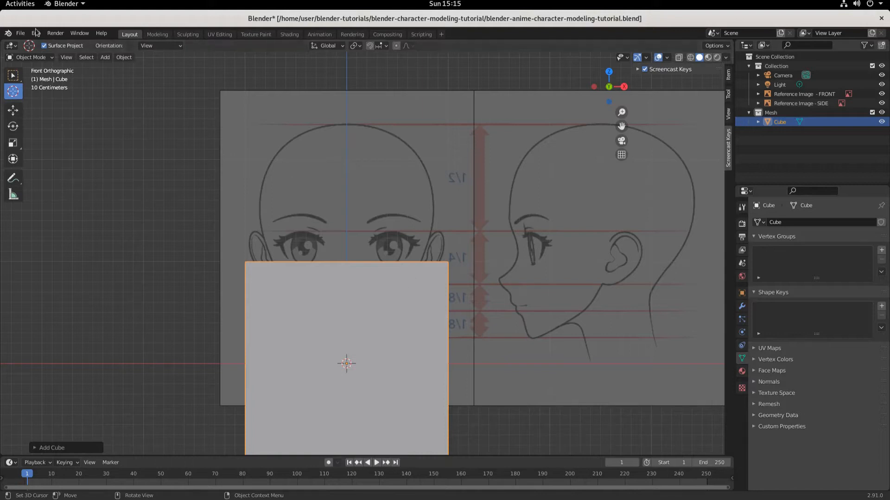
click(33, 57)
click(37, 79)
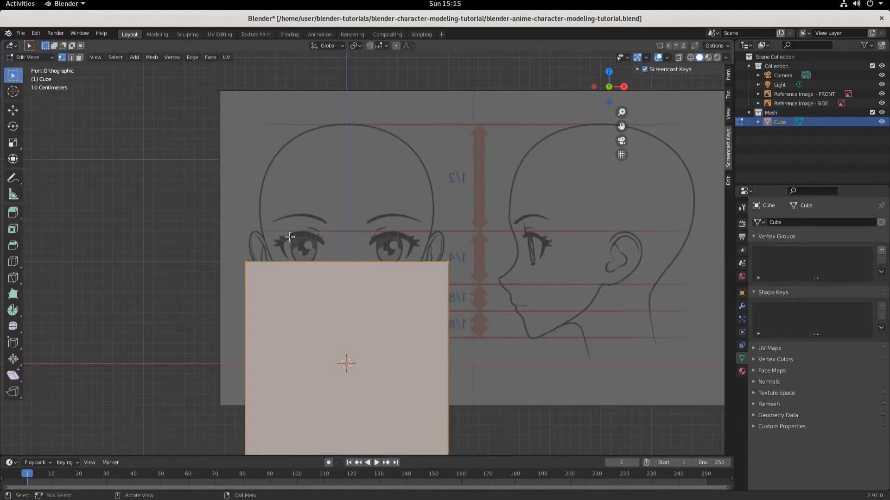
Toggle the cube back and forth between Object Mode and Edit Mode, ending in Edit Mode
key(Tab)
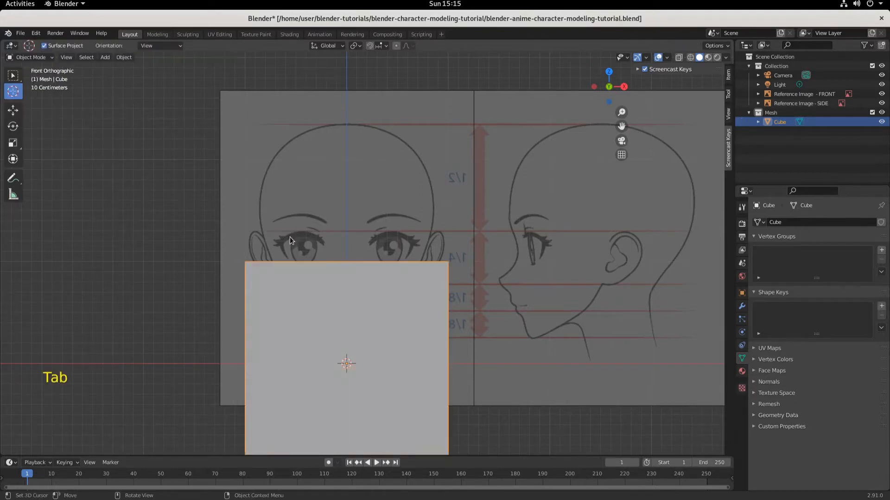
key(Tab)
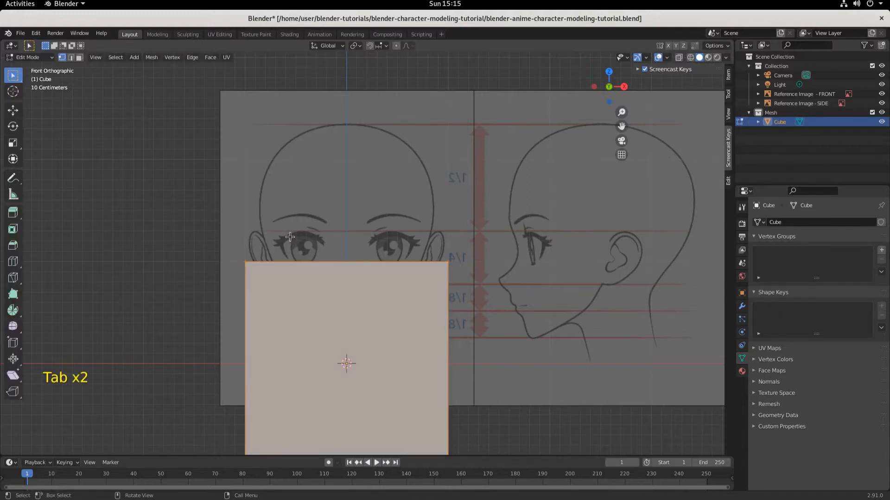
key(Tab)
key(Tab)
click(29, 56)
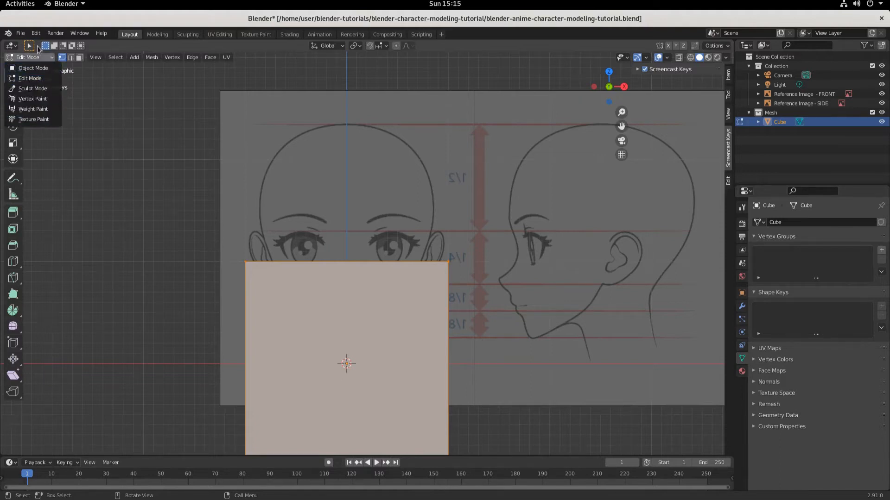
click(38, 79)
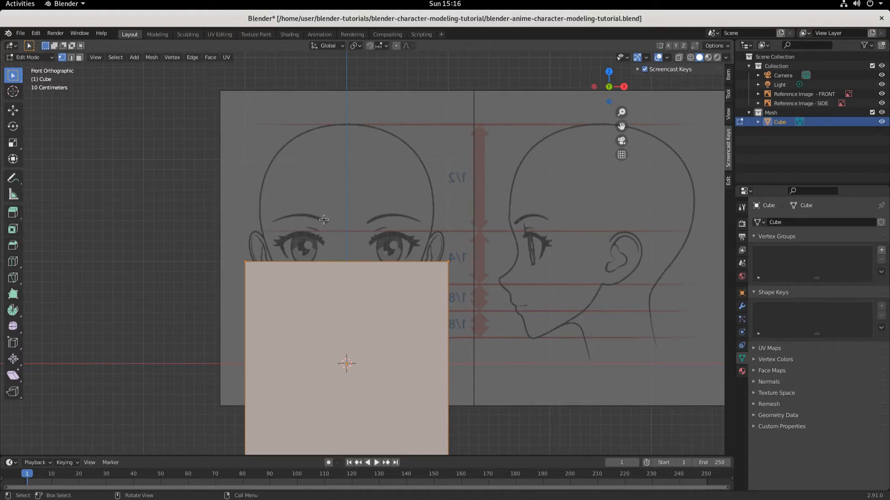
Delete all of the cube's vertices, leaving the mesh object empty
key(Delete)
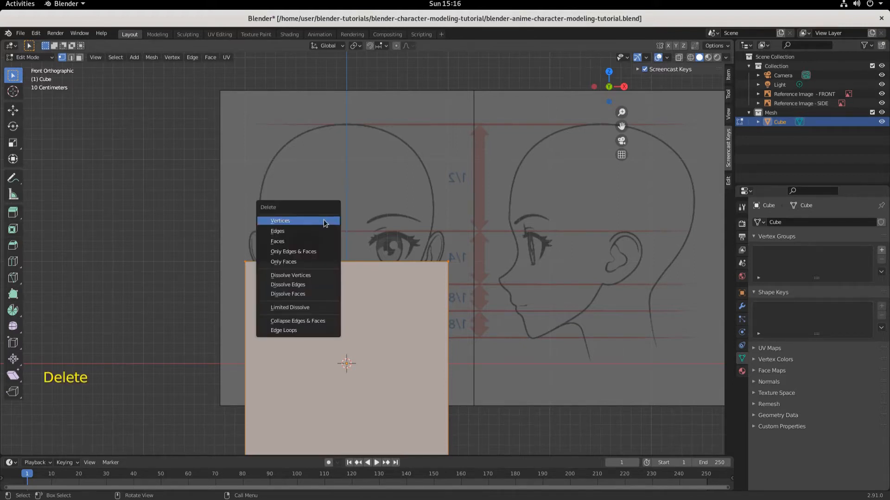
click(323, 220)
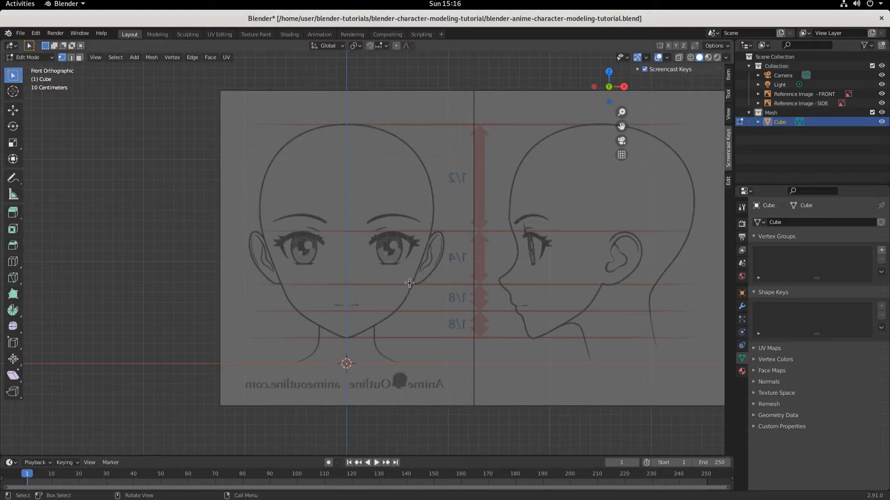
right_click(358, 294)
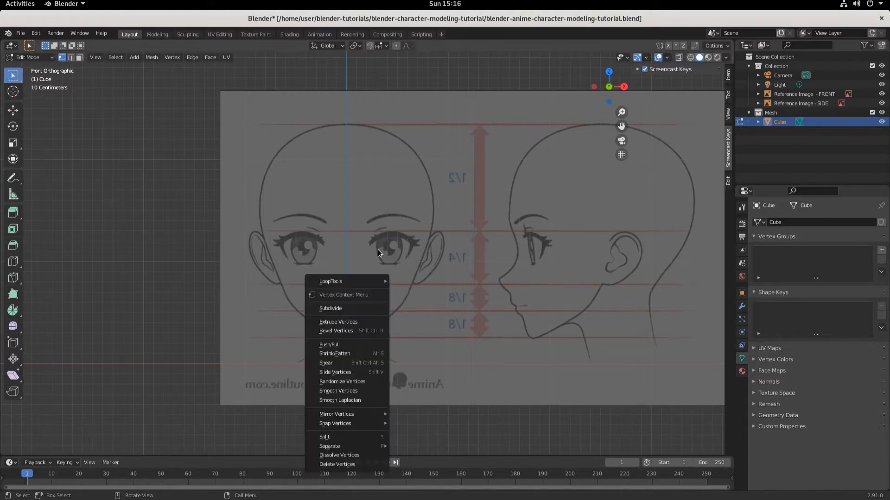
click(378, 250)
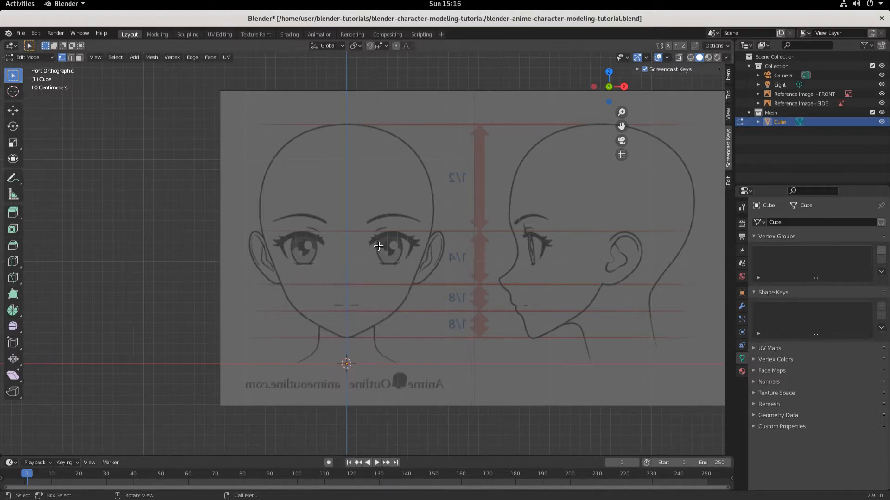
Add a single vertex on the front-view cheek below the eye, keeping the Cube object active for editing
key(ctrl)
ctrl+right_click(394, 286)
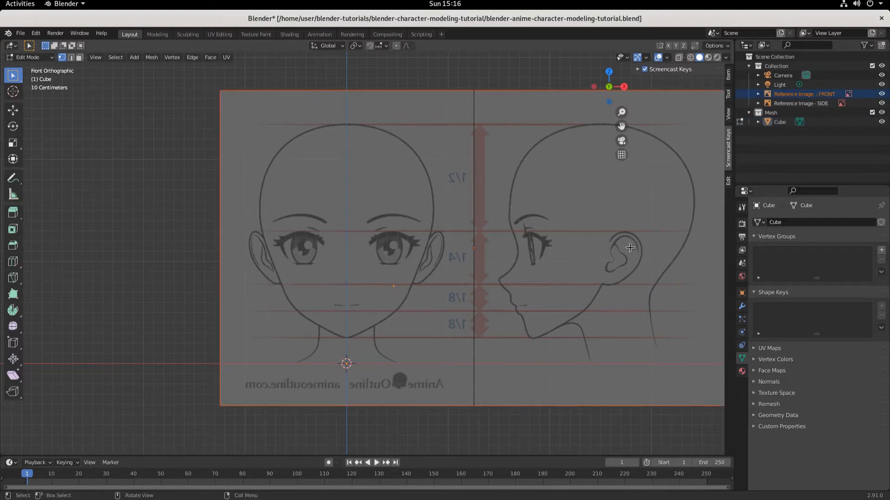
click(782, 122)
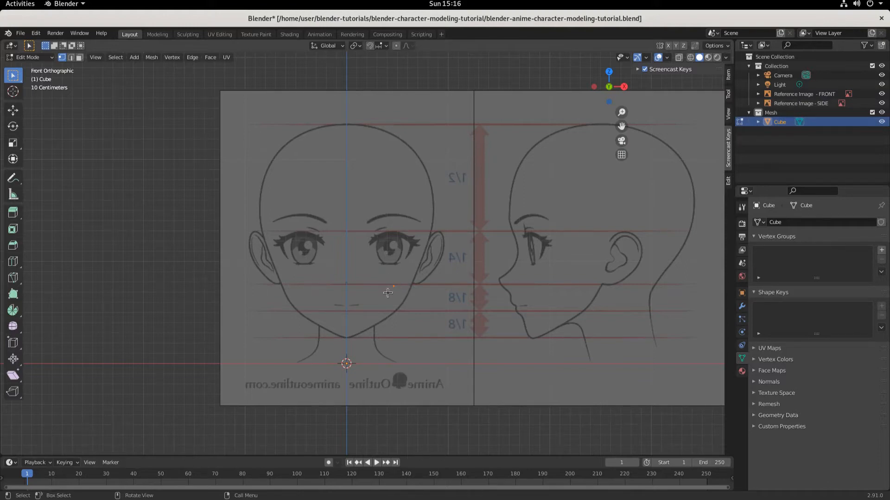
key(ctrl)
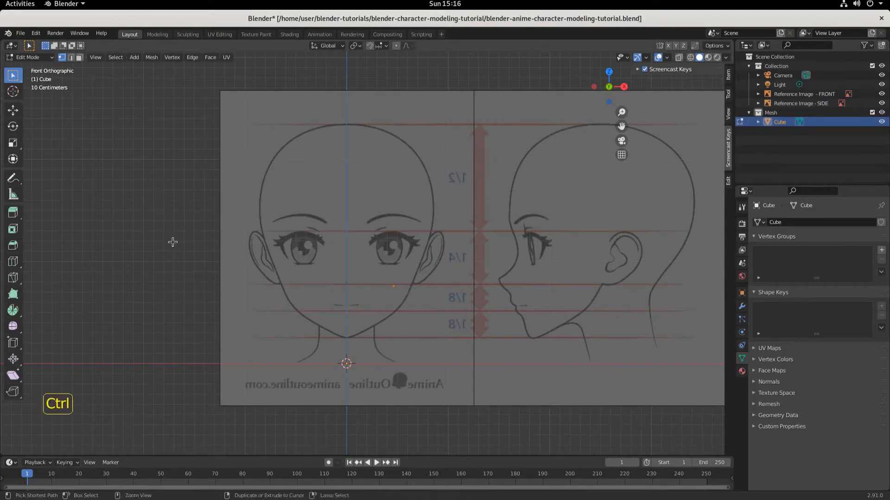
ctrl+right_click(156, 246)
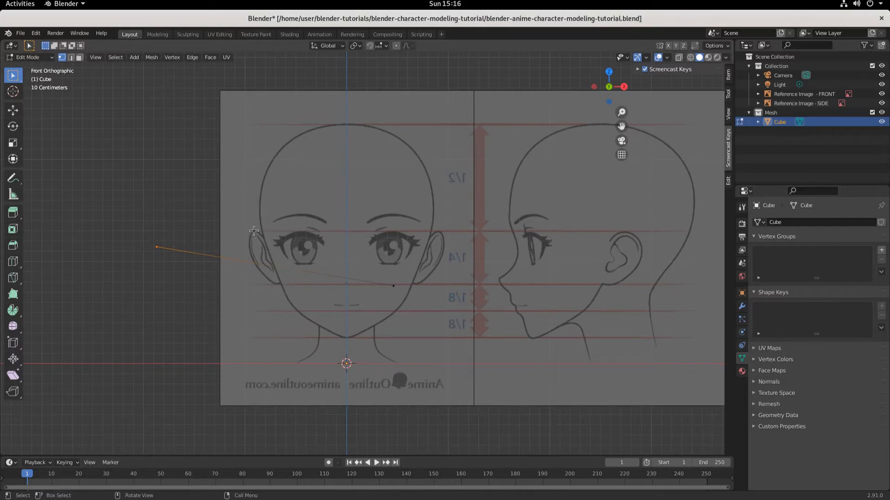
key(ctrl+z)
Move the single vertex onto the jawline of the front-view face, just beside the tip of the chin
key(g)
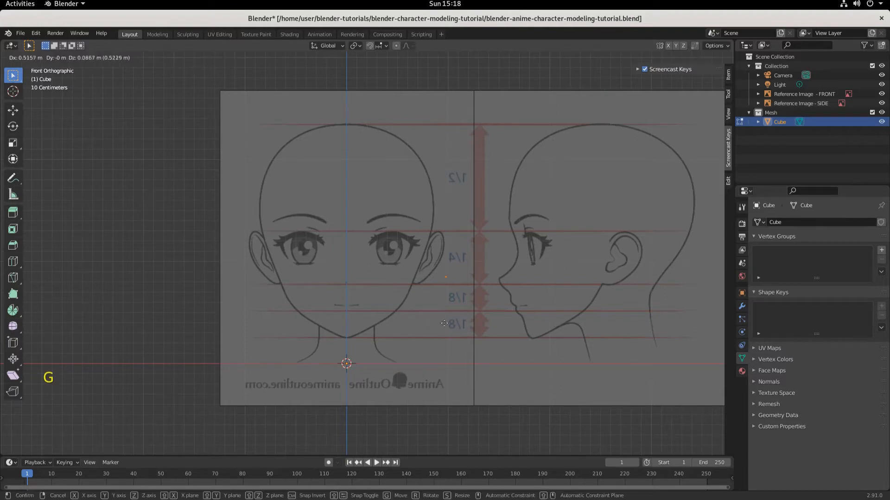
click(355, 360)
scroll(359, 356, up, 6)
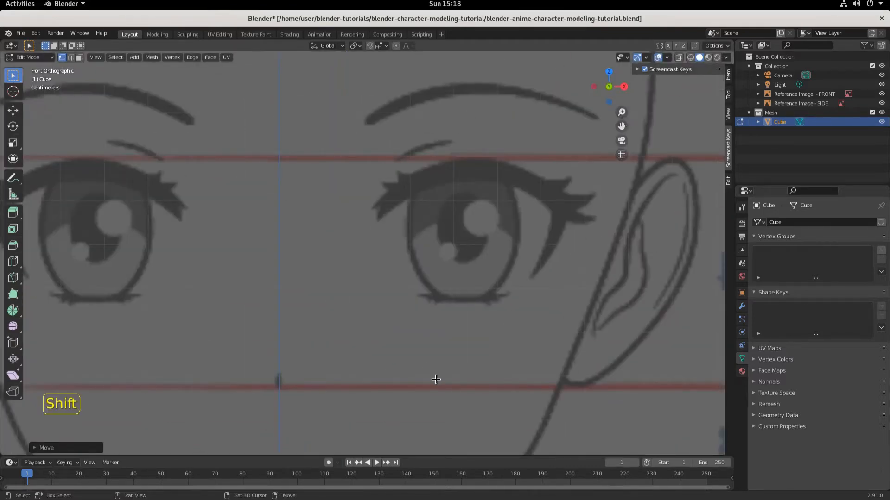
mouse_move(435, 378)
shift+middle_down()
mouse_move(446, 68)
mouse_move(457, 433)
mouse_move(482, 419)
shift+middle_up()
scroll(454, 353, down, 7)
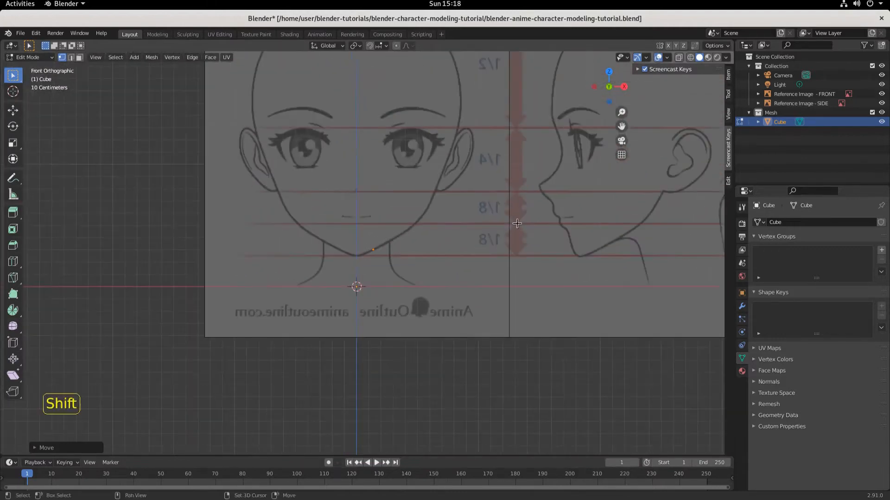
shift+middle_drag(478, 236, 490, 250)
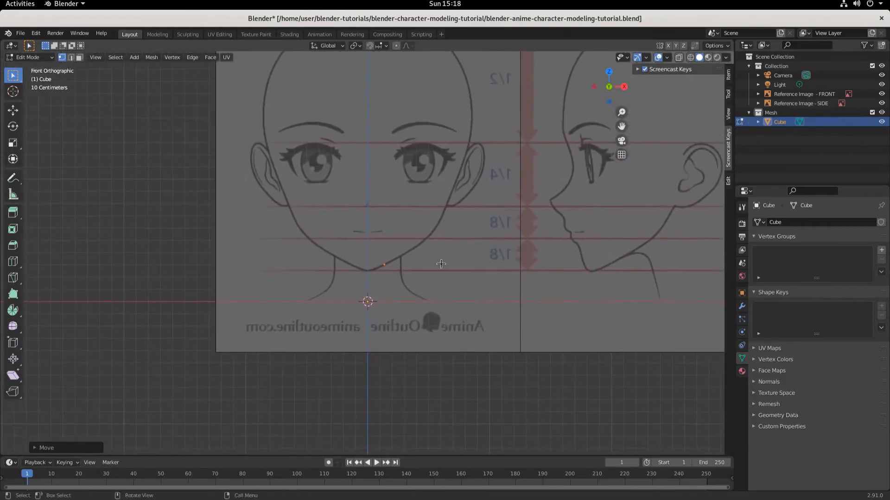
scroll(417, 278, up, 5)
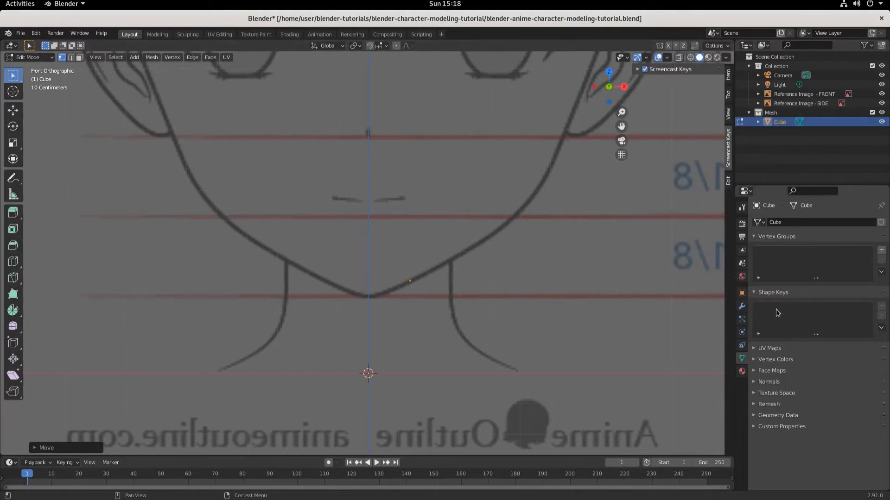
Add a Mirror modifier on the X axis to the cube, with on-cage editing display and Clipping enabled
click(742, 308)
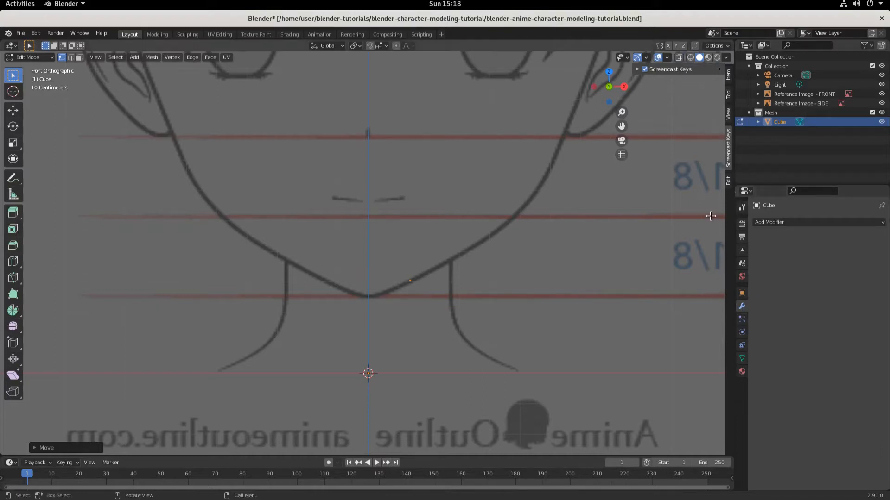
click(788, 223)
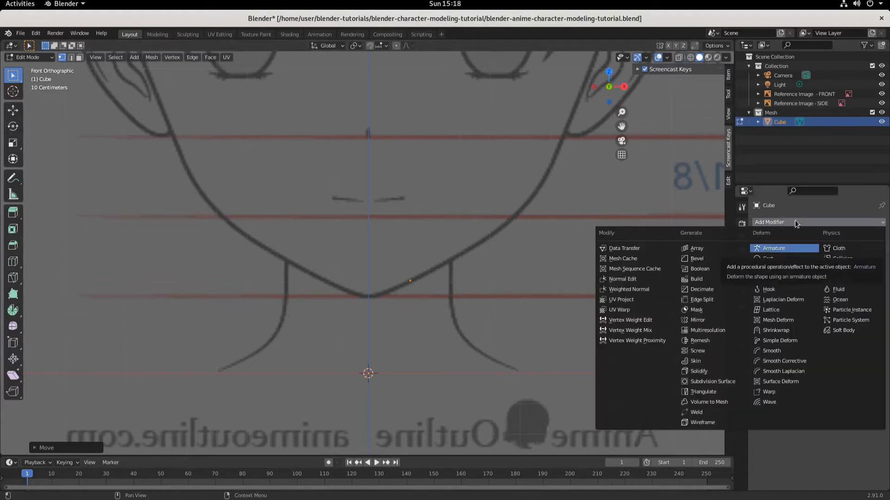
click(703, 324)
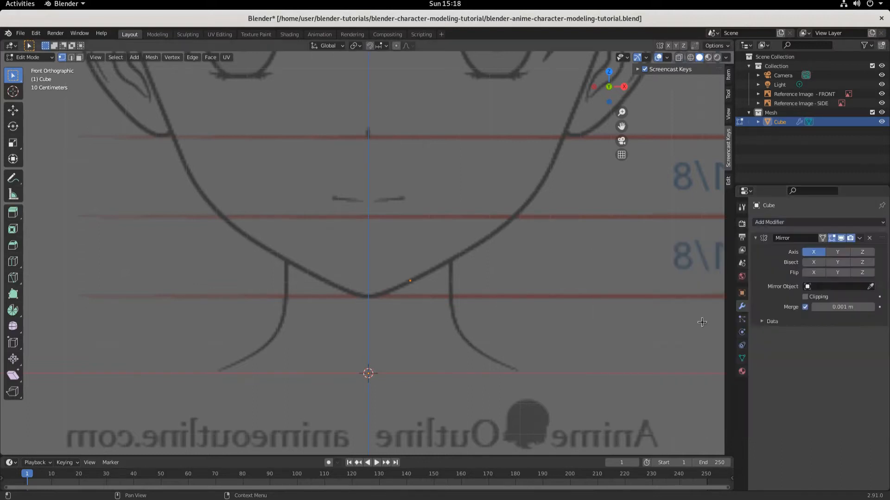
click(824, 240)
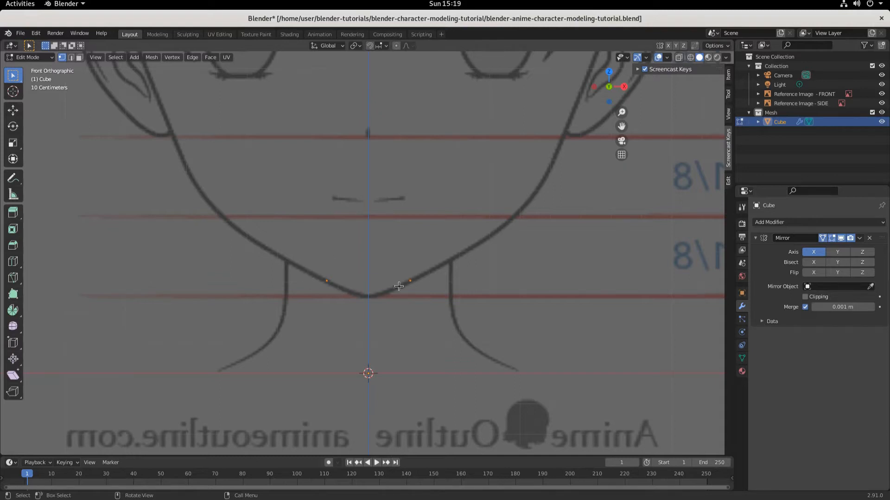
click(806, 297)
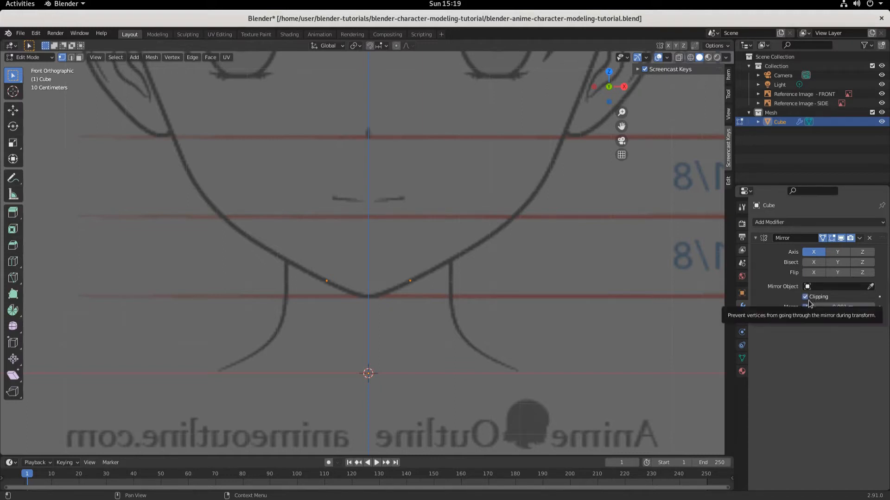
Move the mirrored vertex outward along the front-view jawline and back beside the tip of the chin
key(g)
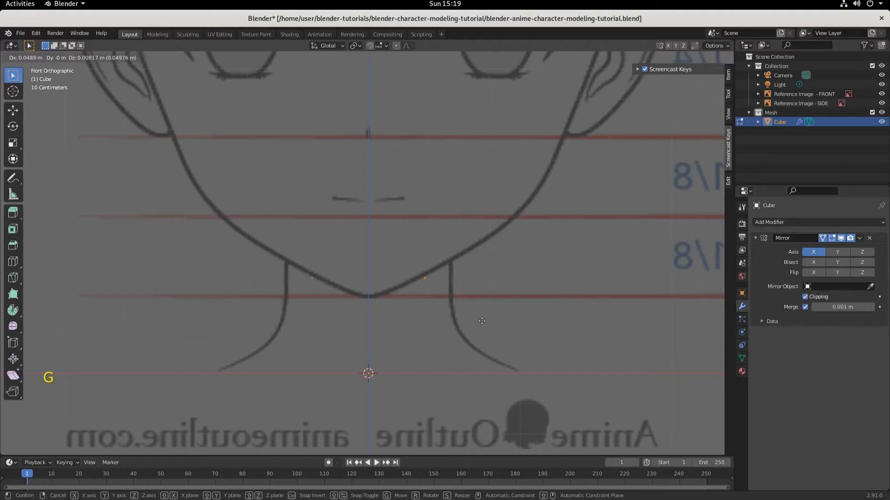
click(535, 282)
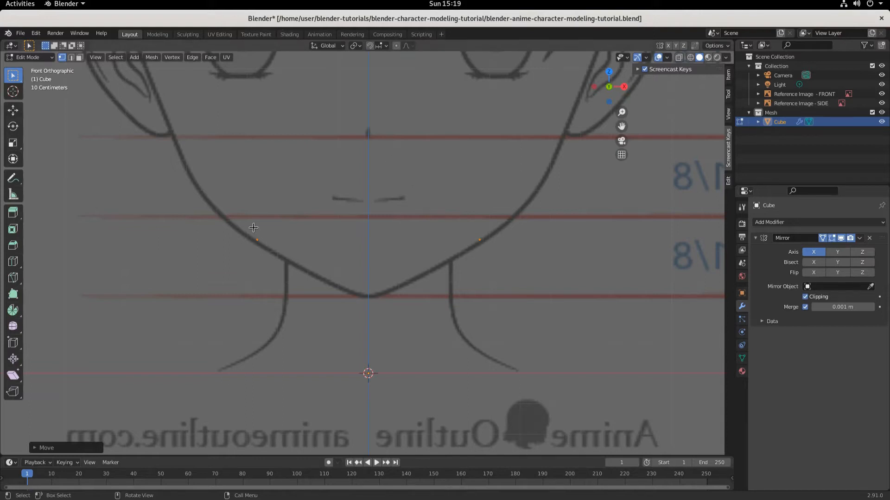
scroll(297, 160, down, 3)
scroll(295, 157, down, 1)
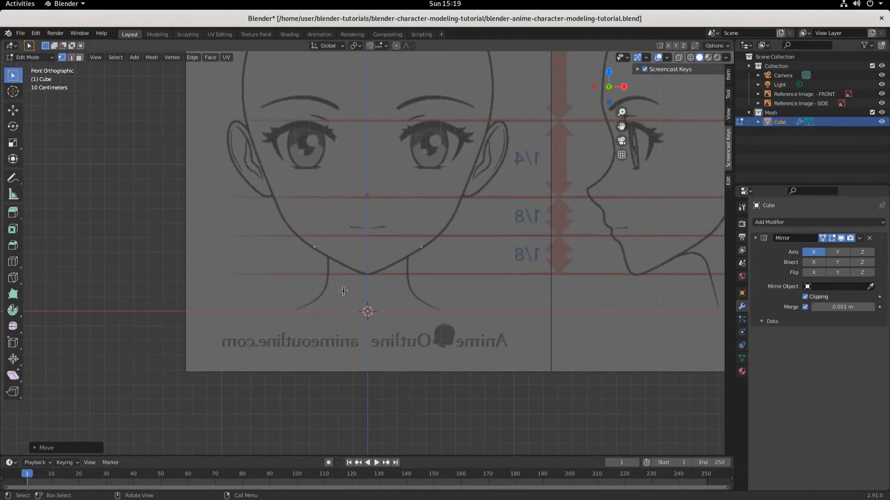
scroll(344, 204, up, 1)
scroll(363, 204, down, 1)
scroll(374, 209, up, 3)
key(g)
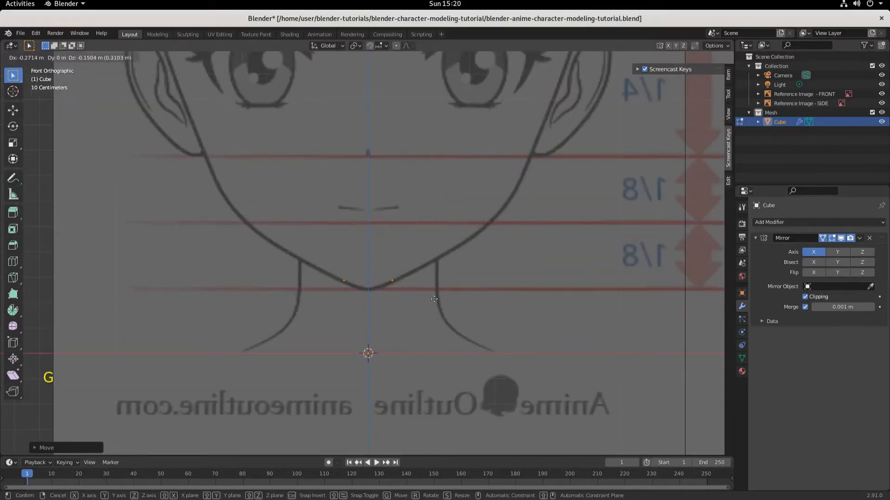
click(433, 301)
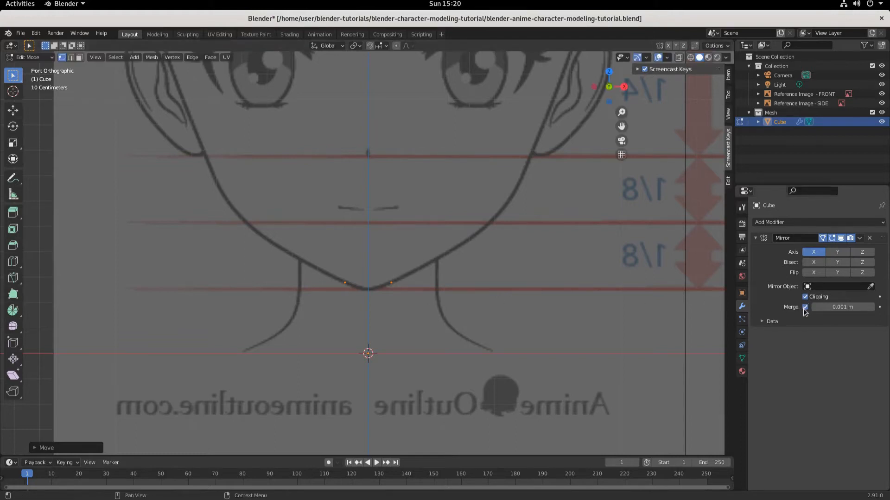
Test moving the vertex toward the mirror's centre line with the modifier's Clipping on and off
key(g)
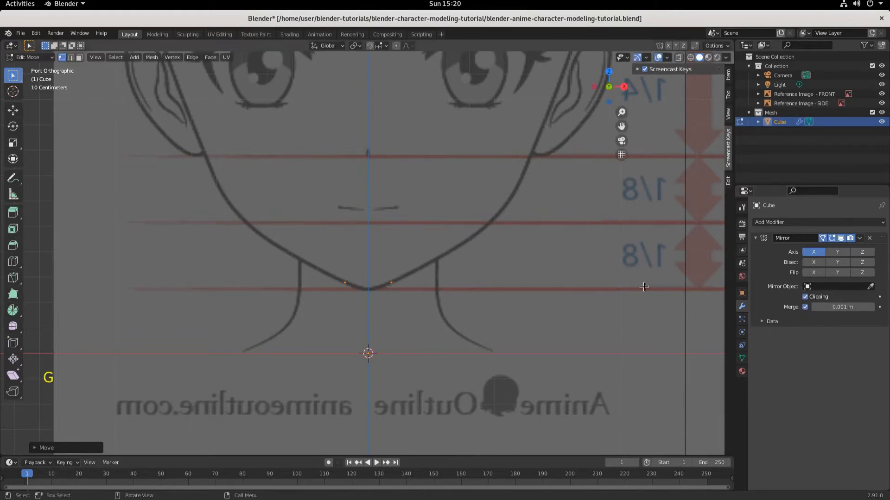
key(g)
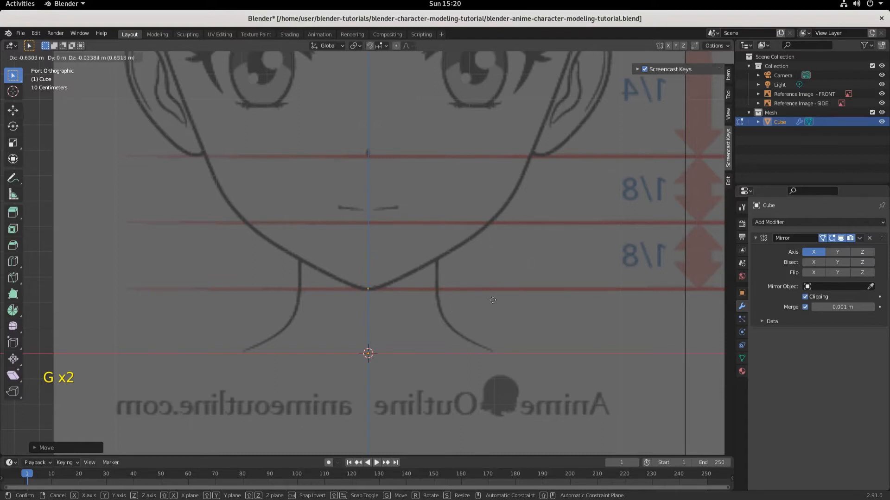
click(659, 276)
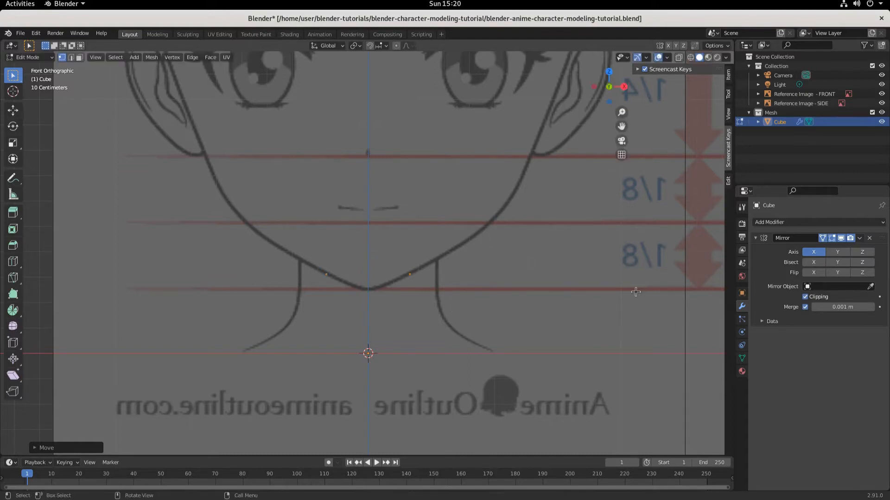
click(805, 297)
key(g)
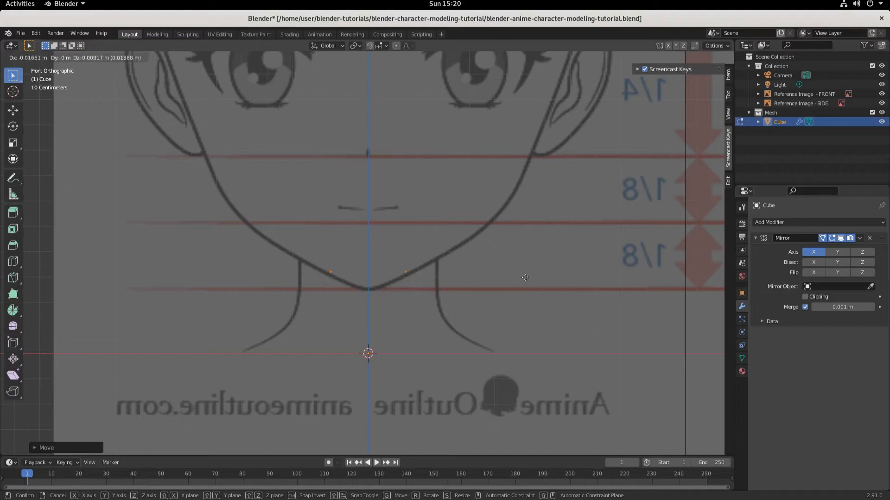
key(Escape)
Place the vertex on the jawline beside the chin and extrude it to the centre line at the chin's tip
key(g)
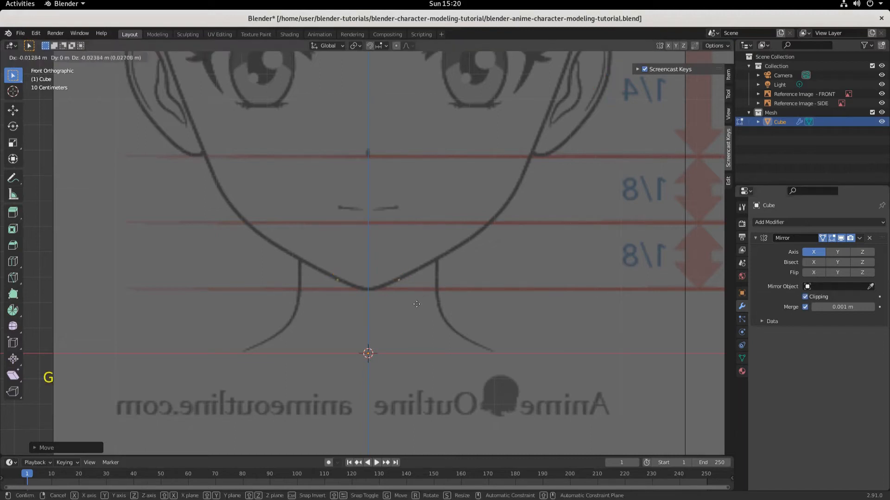
click(413, 303)
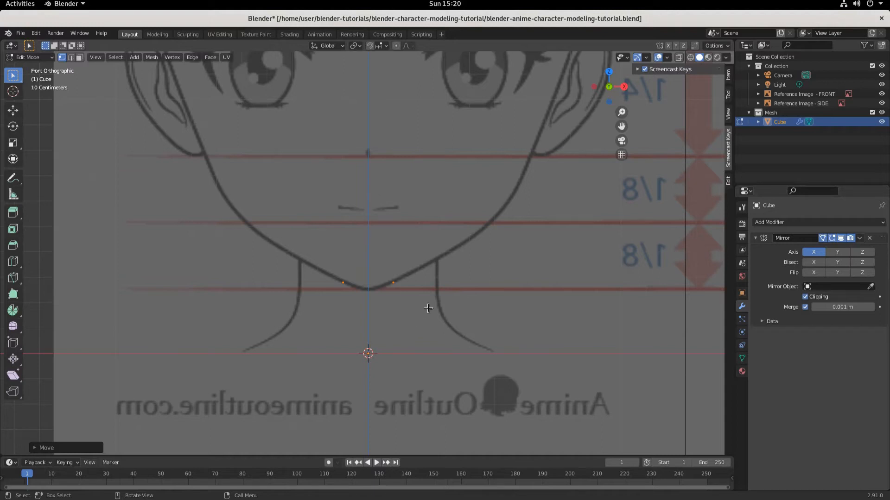
key(e)
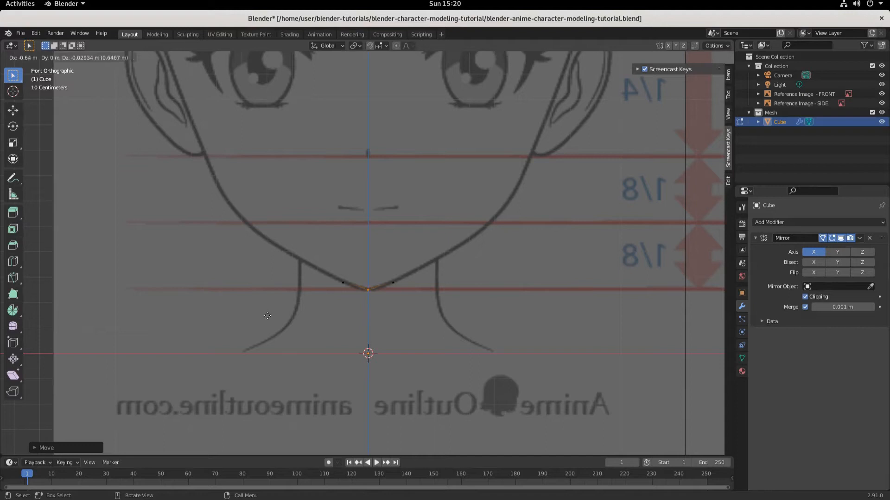
click(267, 315)
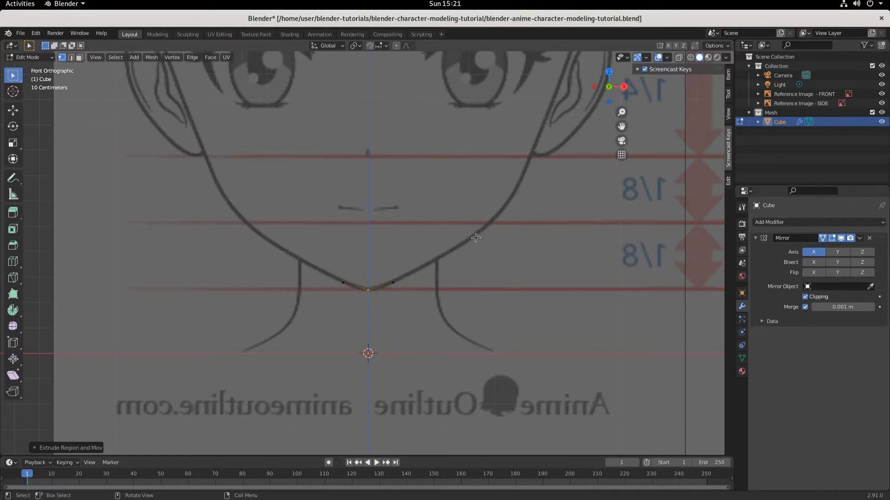
Move the outer vertex up the jawline to the red guide line just below the mouth
click(394, 282)
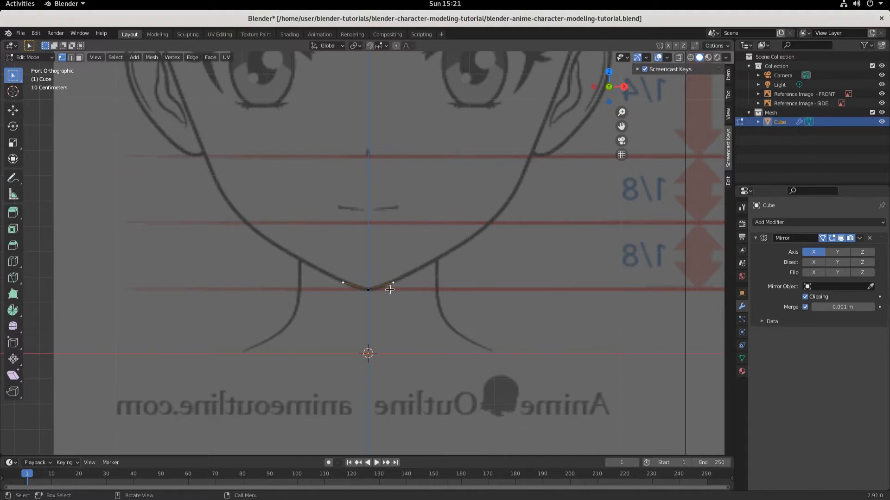
key(g)
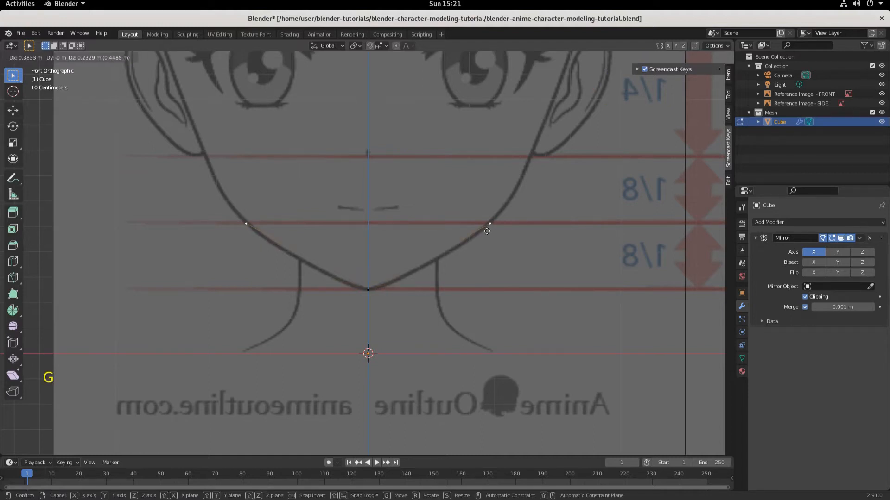
click(486, 231)
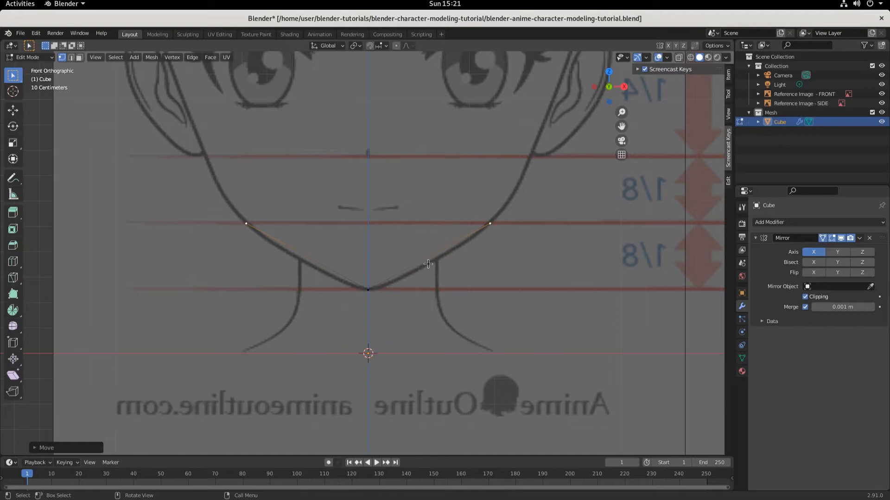
Subdivide the edge between the chin tip and the outer jaw vertex with 3 cuts
shift+click(369, 289)
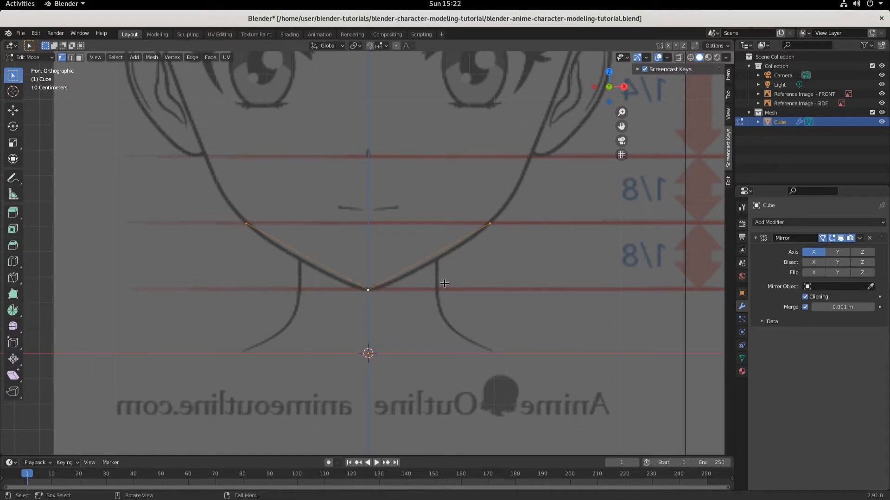
right_click(419, 283)
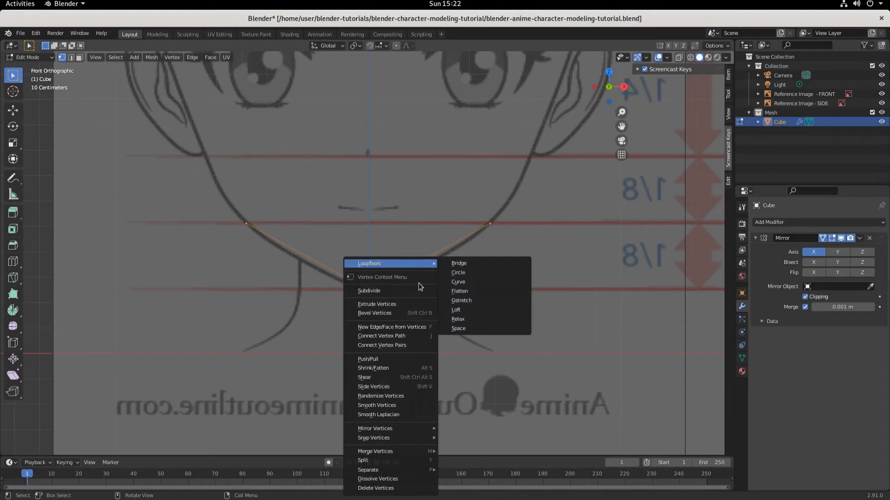
click(371, 292)
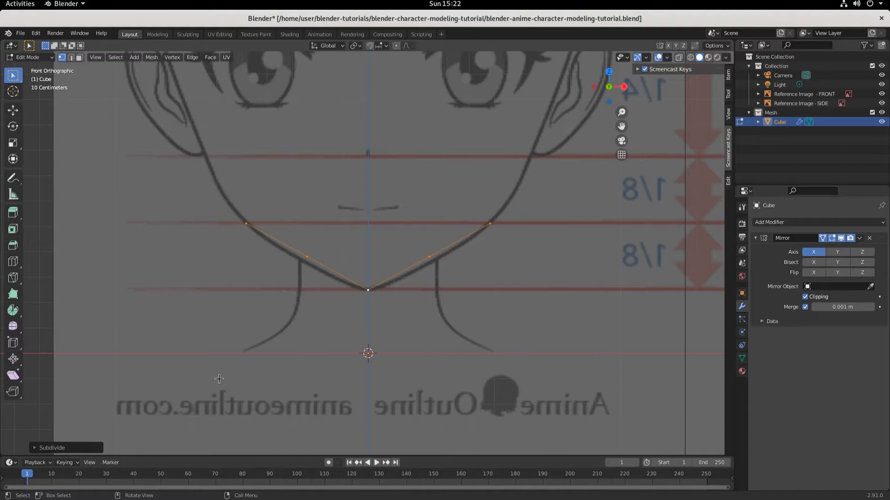
click(33, 448)
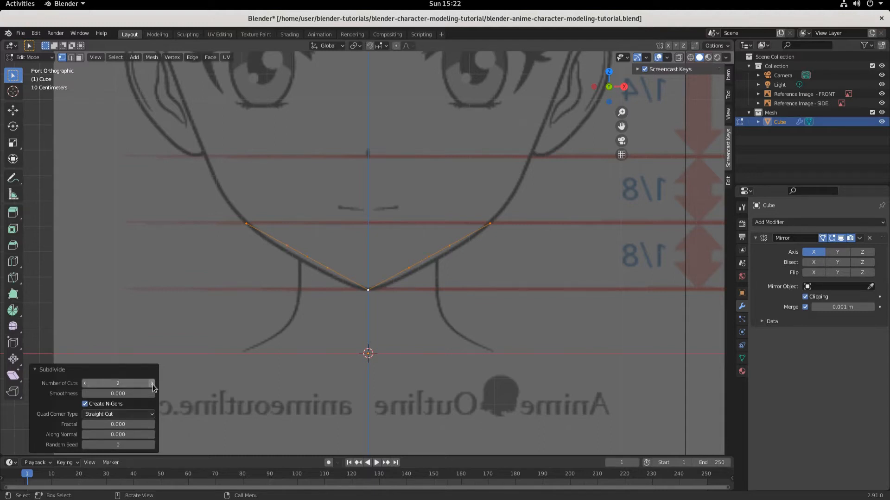
click(152, 384)
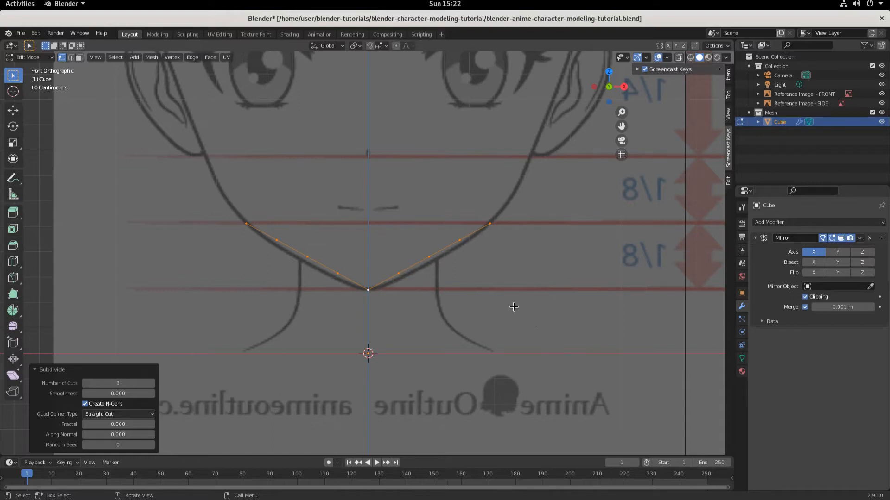
Move the three new vertices onto the reference jawline and fine-tune the outer end vertex on the guide line
click(398, 273)
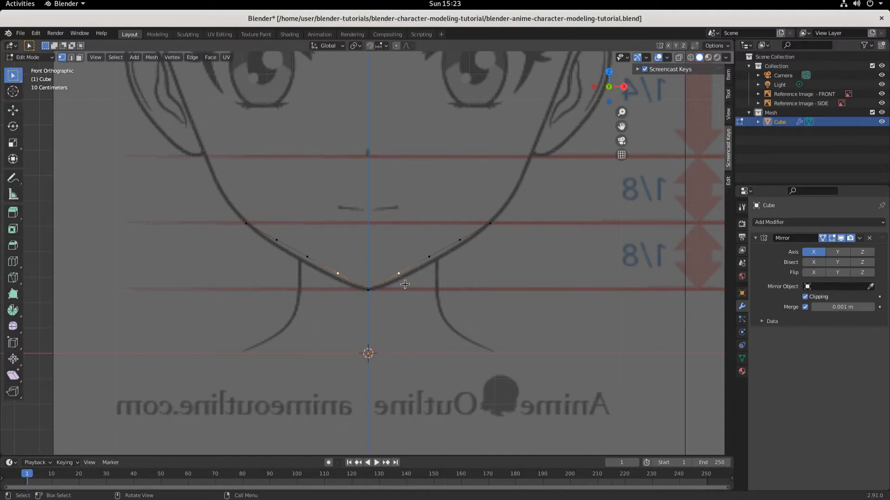
key(g)
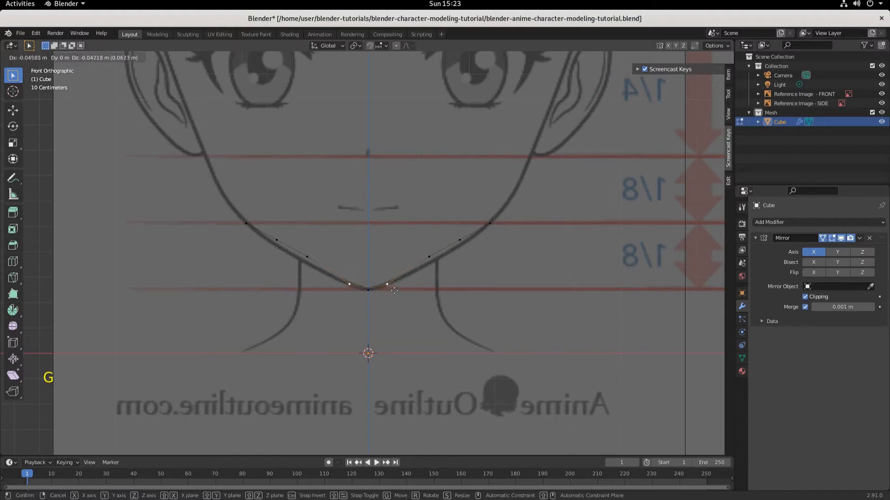
click(393, 291)
click(428, 258)
key(g)
click(437, 273)
click(461, 243)
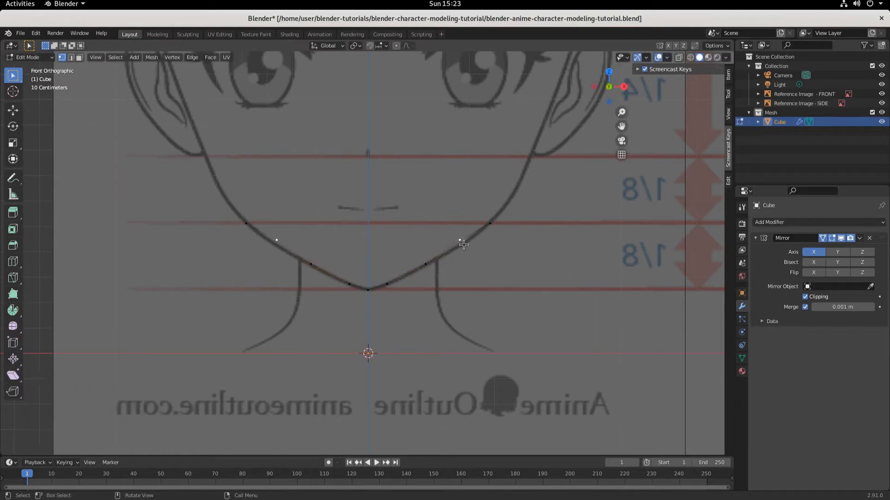
key(g)
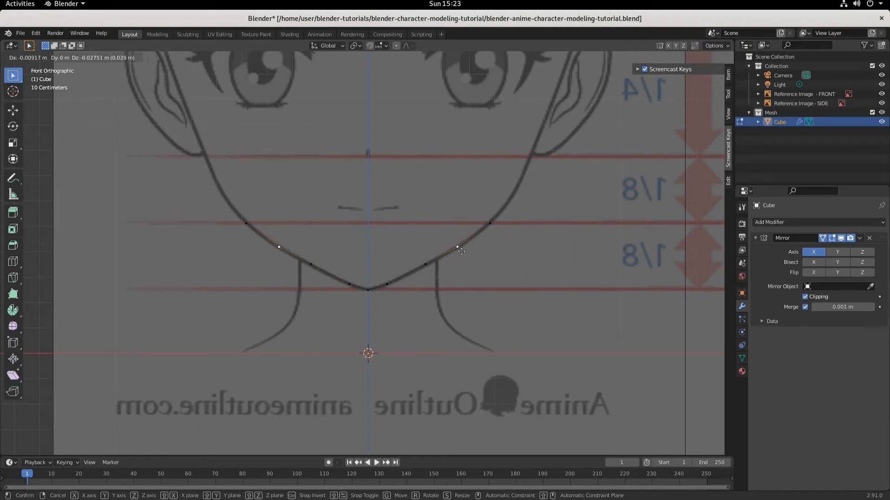
click(461, 251)
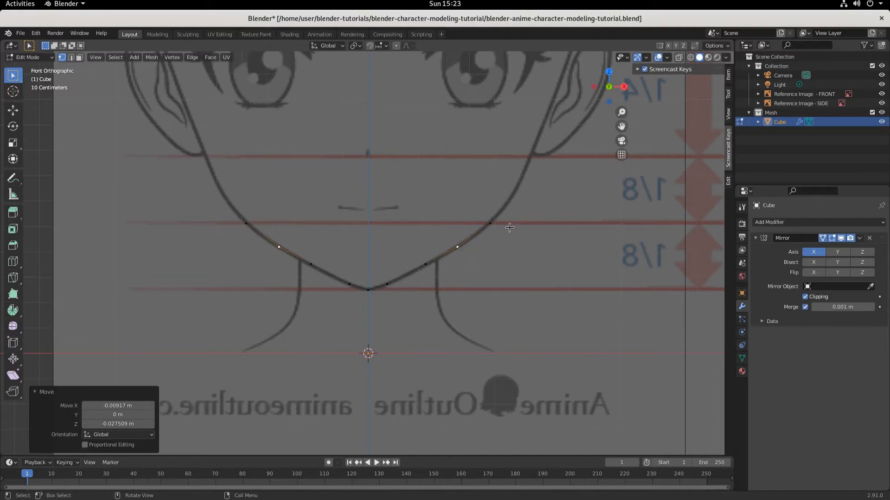
click(495, 224)
key(g)
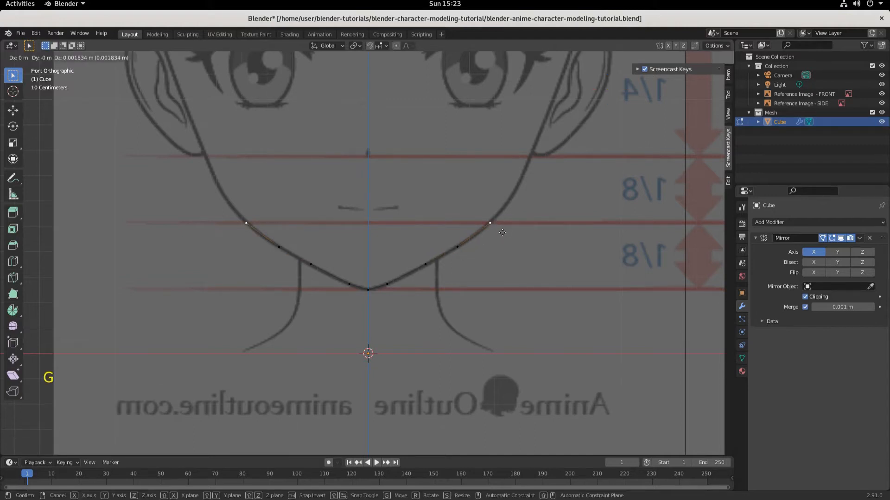
click(503, 232)
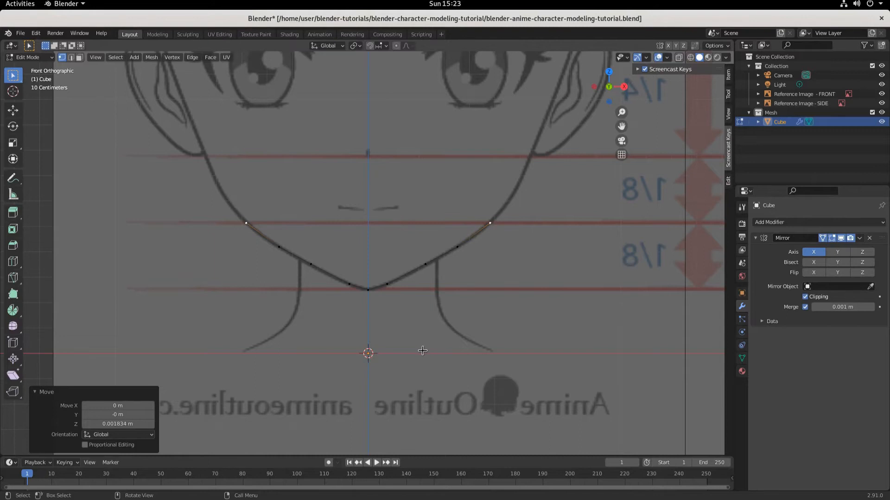
Extrude the outer jaw vertex about 0.365 m in X and 1.069 m in Z to the side of the head above the eyebrow
scroll(515, 248, down, 4)
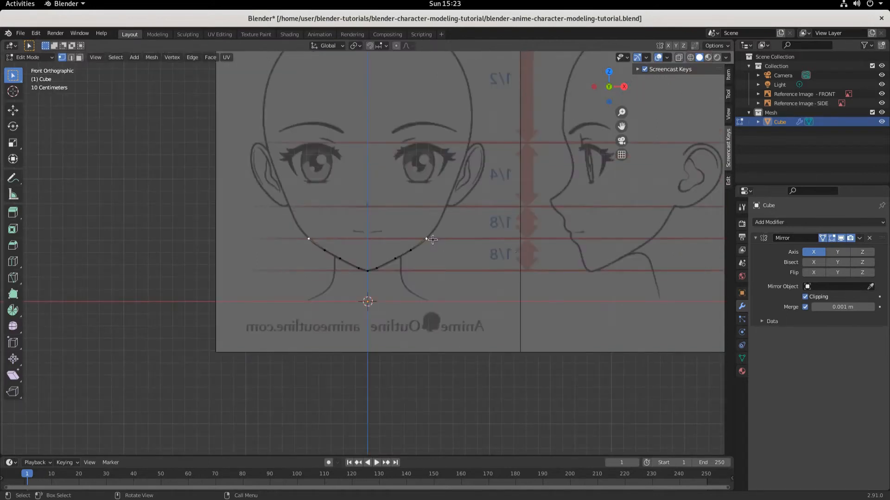
key(e)
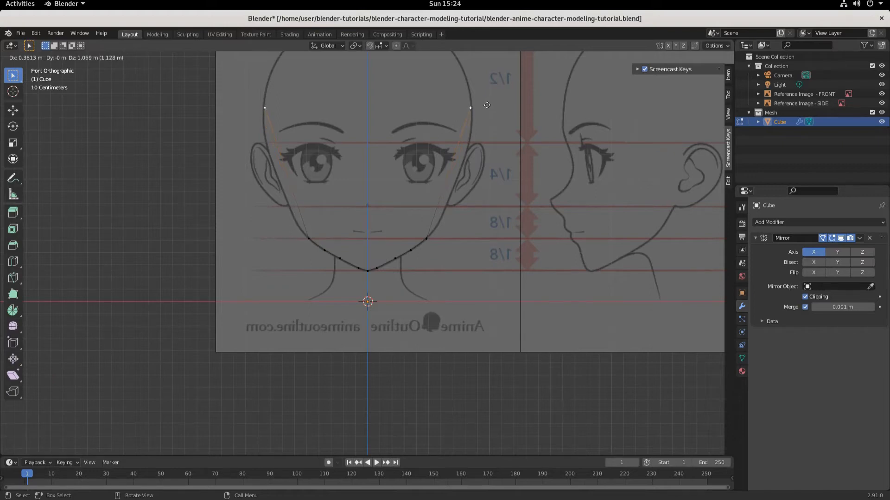
click(487, 105)
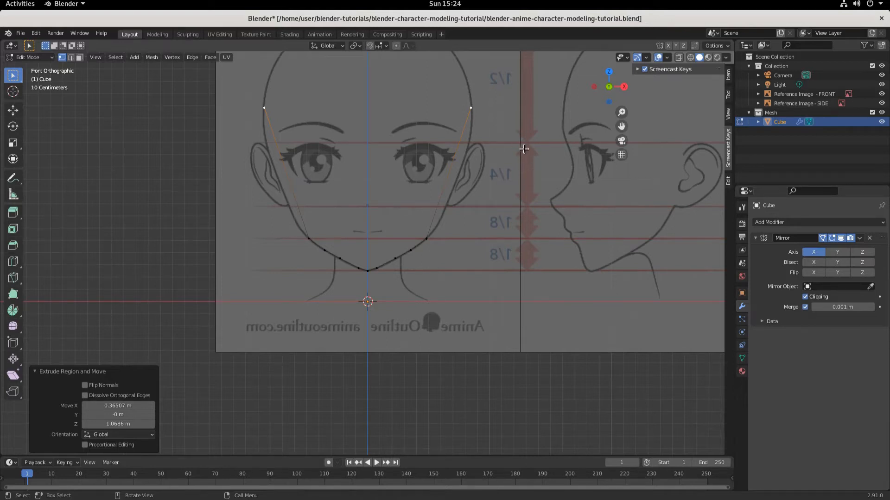
Subdivide the edge between the jaw vertex and the upper head vertex with 4 cuts
shift+click(428, 238)
right_click(472, 208)
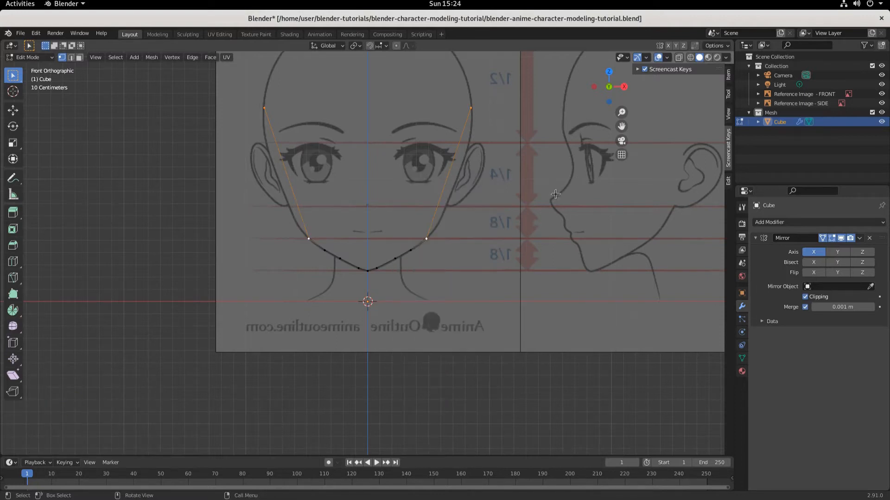
right_click(487, 215)
click(471, 217)
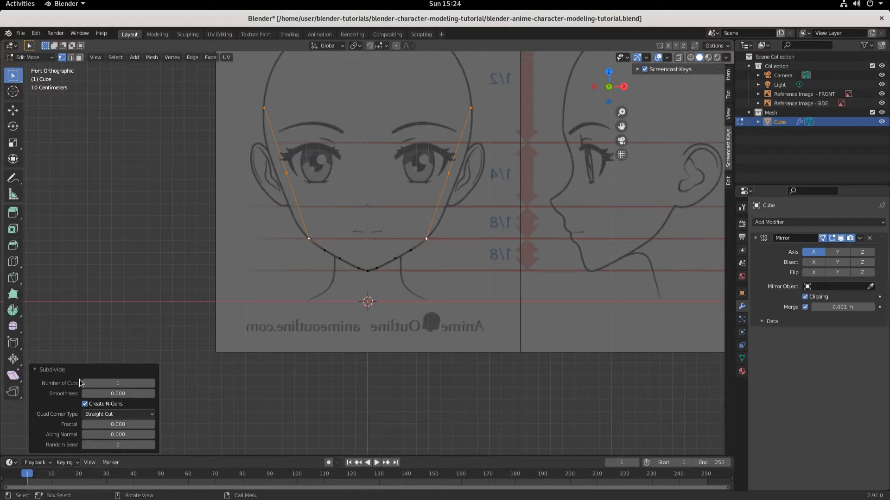
click(151, 384)
Move the lowest of the four new vertices outward about 0.07 m in X onto the reference cheek line below the ear
click(13, 110)
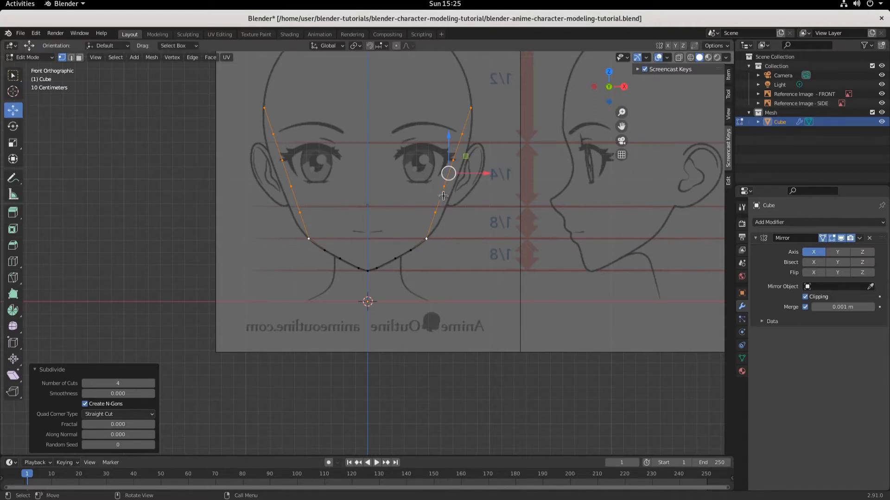
click(435, 212)
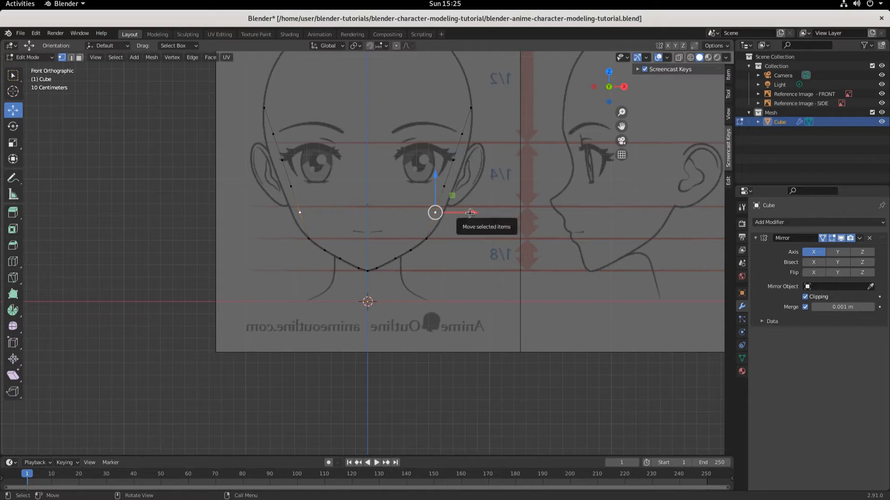
drag(471, 212, 480, 212)
scroll(496, 247, up, 5)
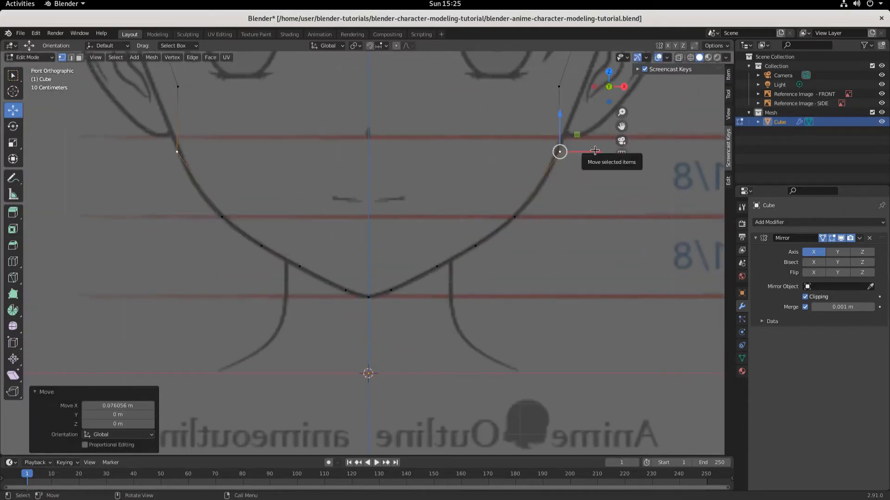
drag(596, 151, 594, 151)
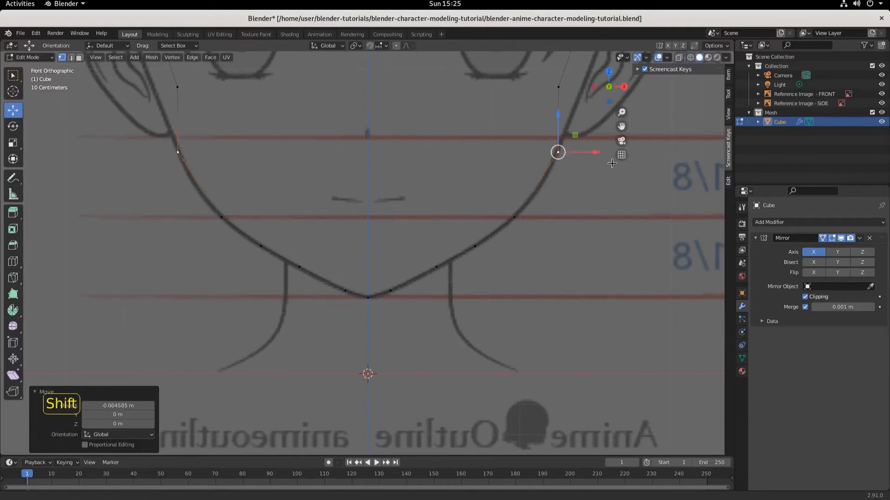
Move the next two vertices beside the ear outward in X, about 0.079 m and 0.089 m, onto the reference head outline
shift+middle_drag(597, 164, 444, 344)
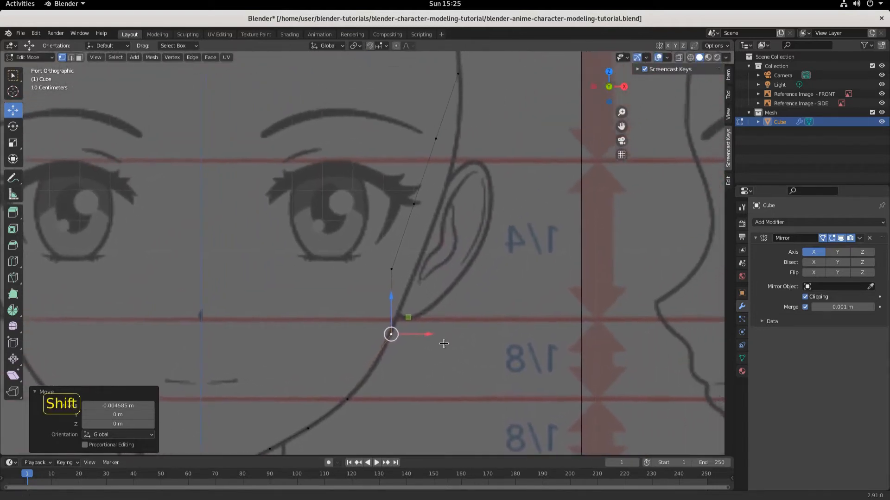
click(390, 268)
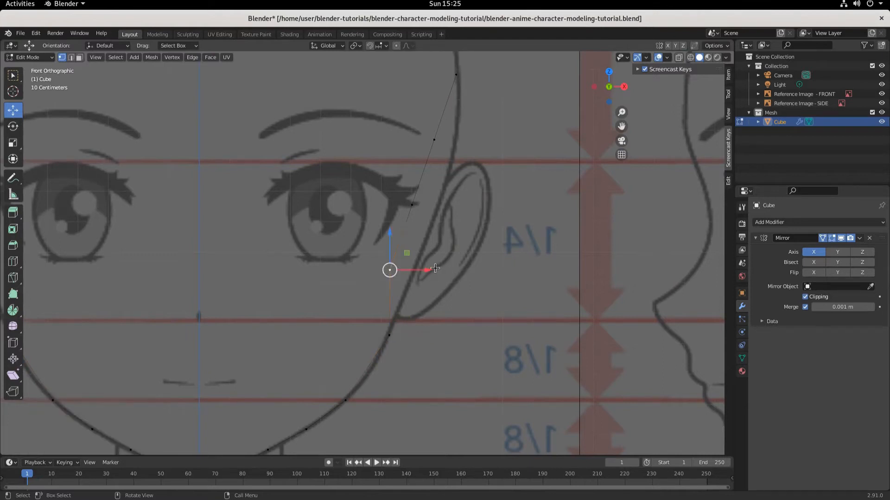
drag(430, 271, 456, 265)
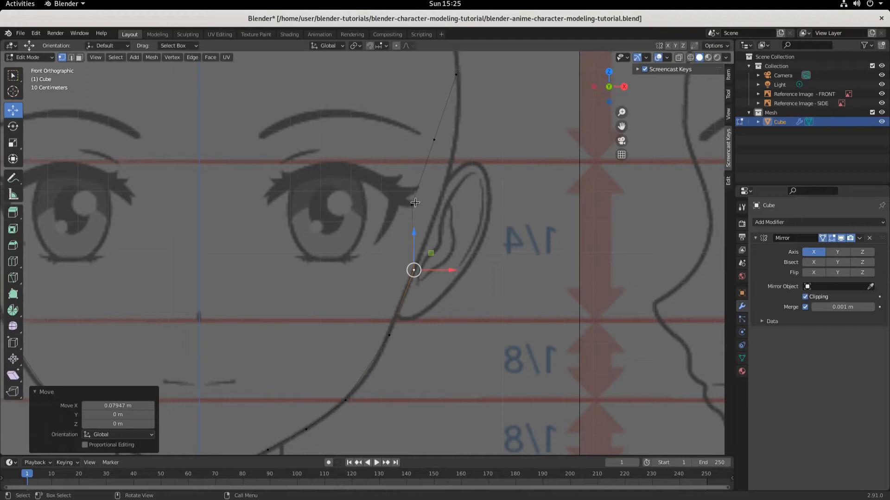
click(413, 203)
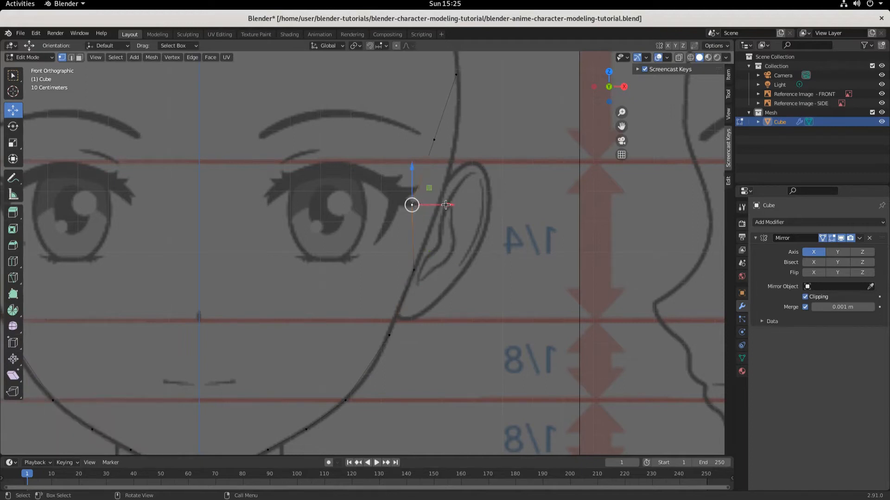
drag(446, 205, 475, 206)
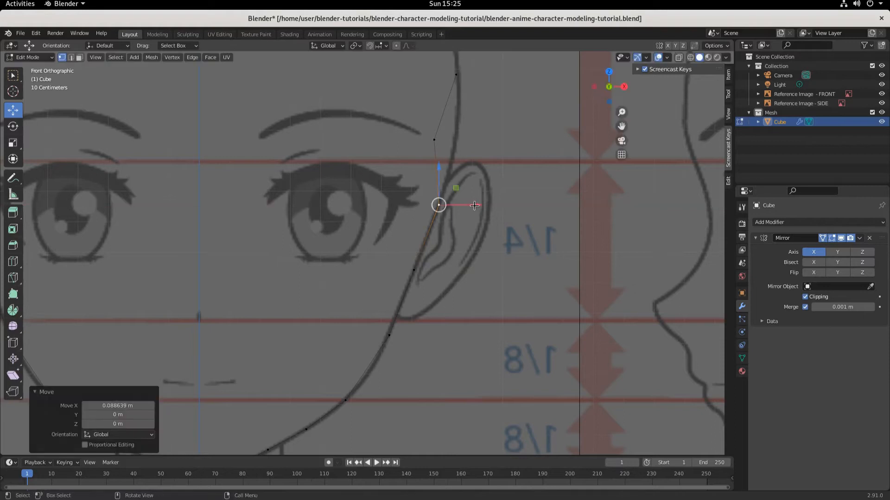
Move the uppermost new vertex outward in X onto the head outline beside the eyebrow, leaving the end vertex above it in place
click(437, 139)
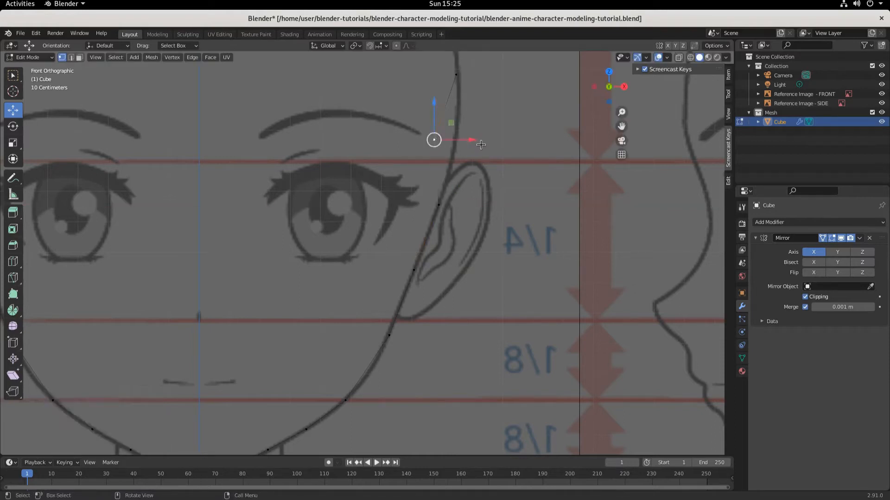
drag(478, 140, 495, 141)
scroll(451, 130, down, 1)
click(449, 107)
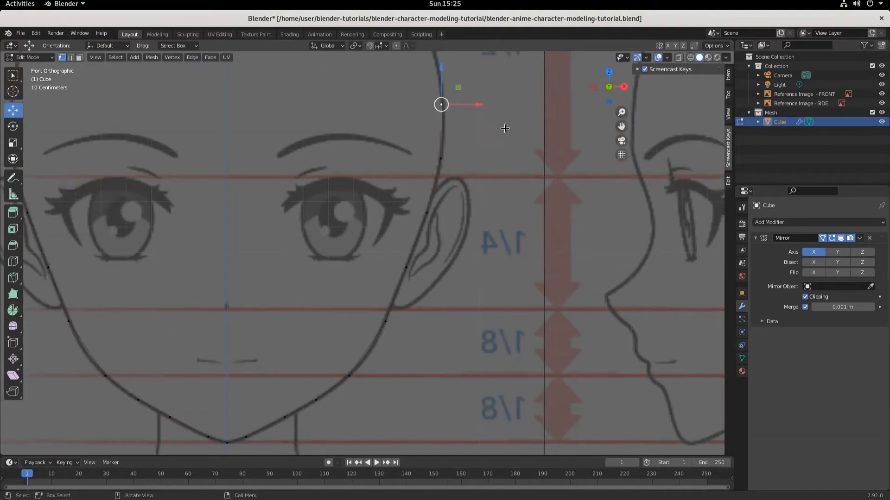
drag(480, 106, 480, 106)
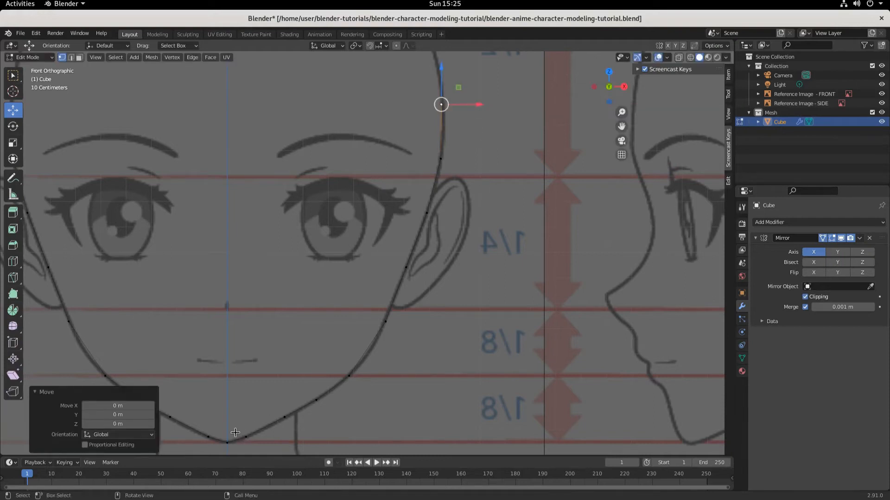
Leave Edit Mode and save the file
key(Tab)
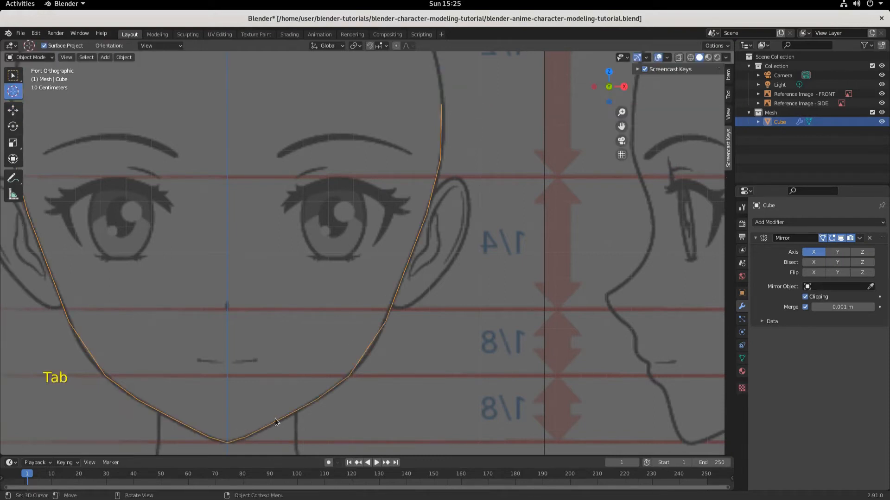
scroll(319, 394, down, 2)
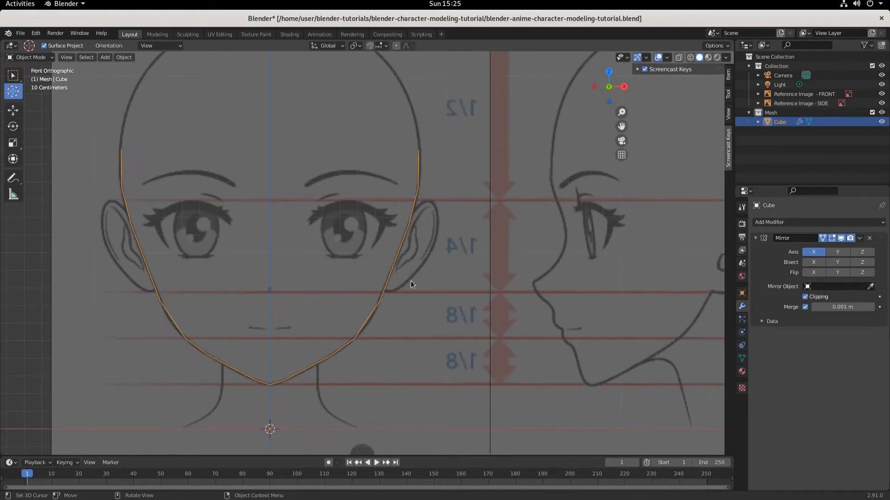
key(ctrl+s)
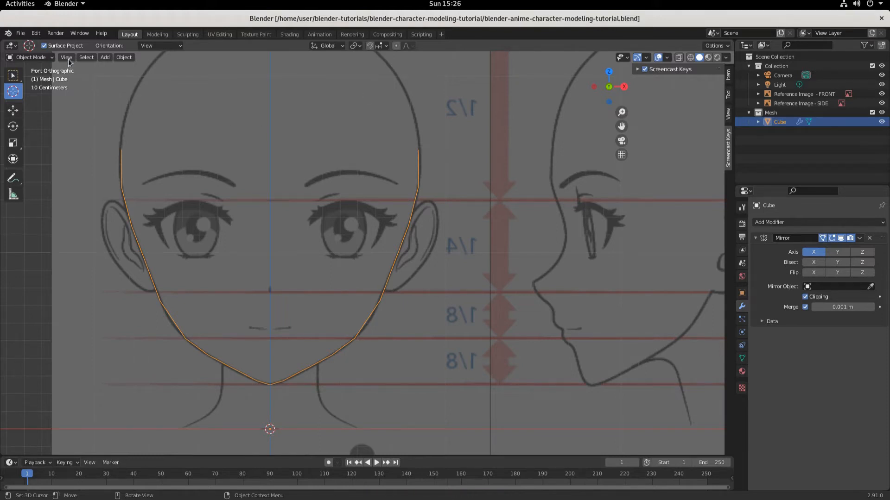
Inspect the face outline in Edit Mode from an angle and from the front, comparing it with and without the mirrored half
key(Tab)
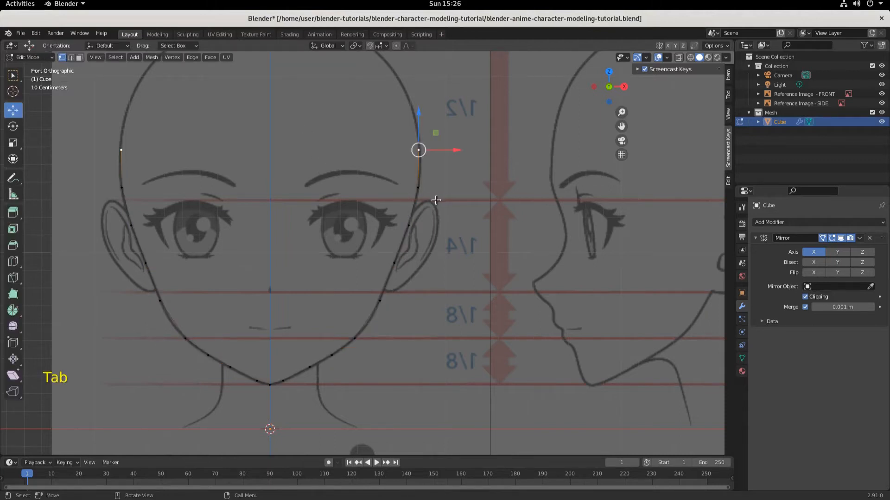
key(a)
key(a)
middle_drag(434, 295, 93, 292)
key(KP_1)
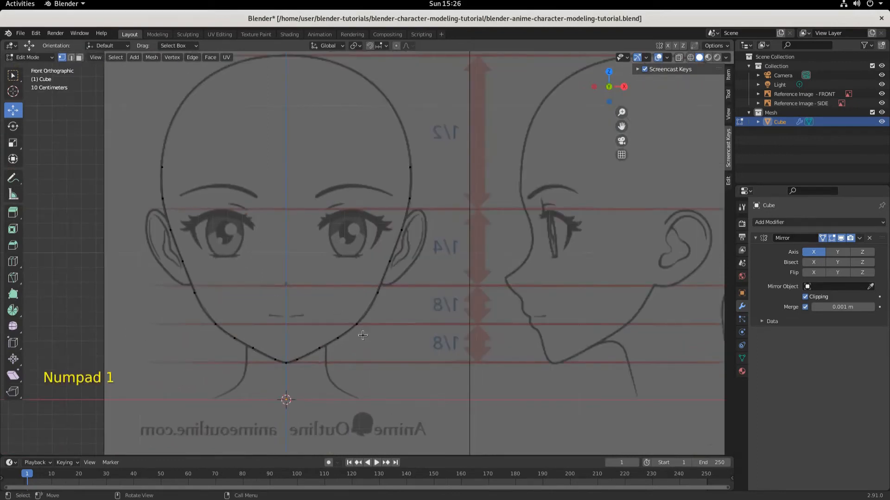
key(a)
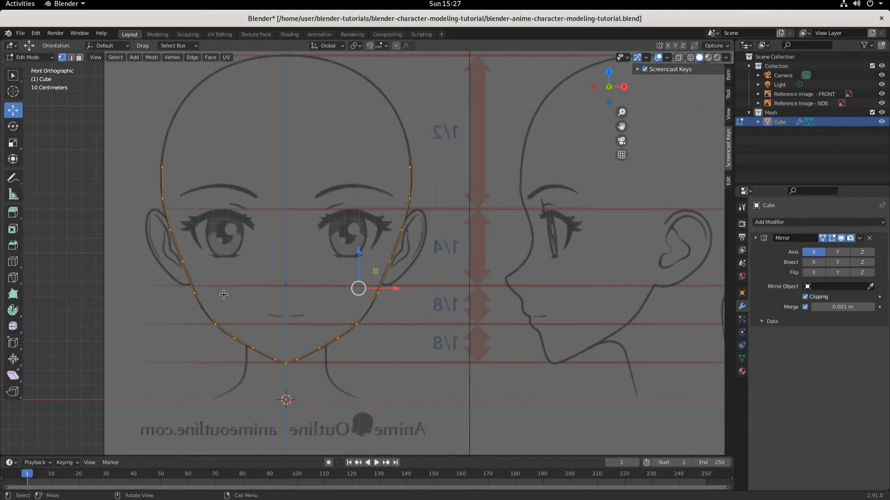
click(823, 238)
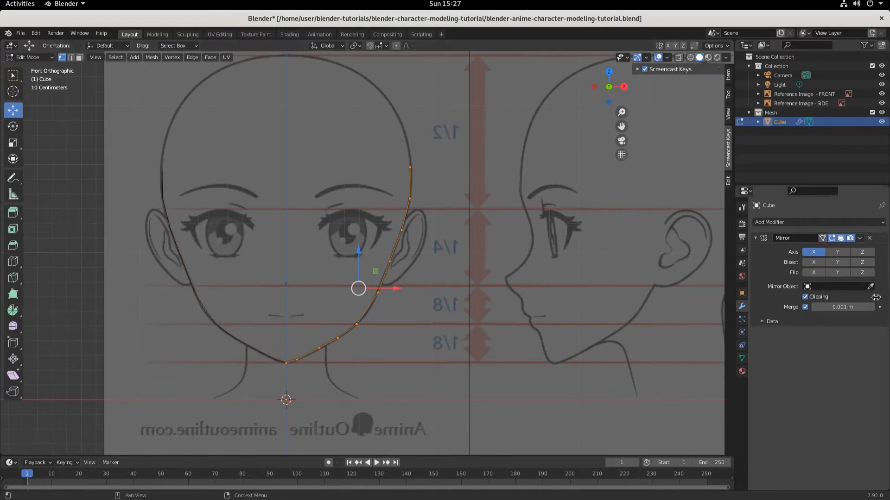
click(822, 237)
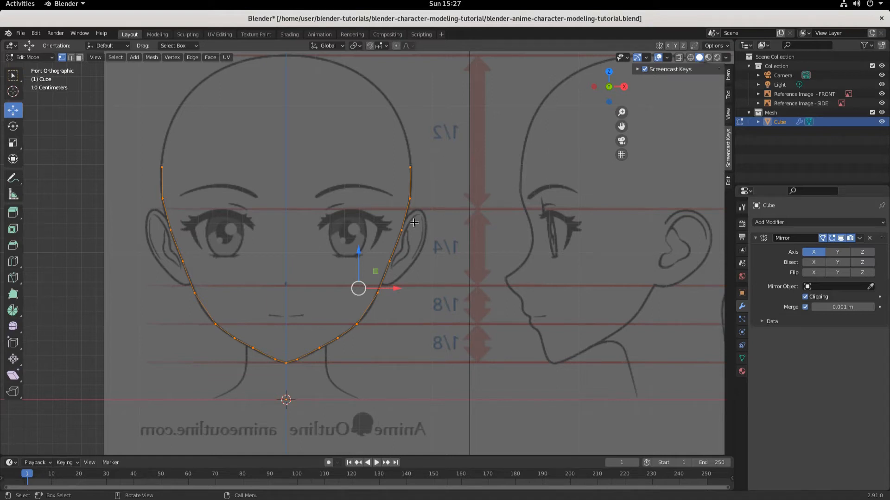
Turn on proportional editing and activate the Select Box tool
click(409, 166)
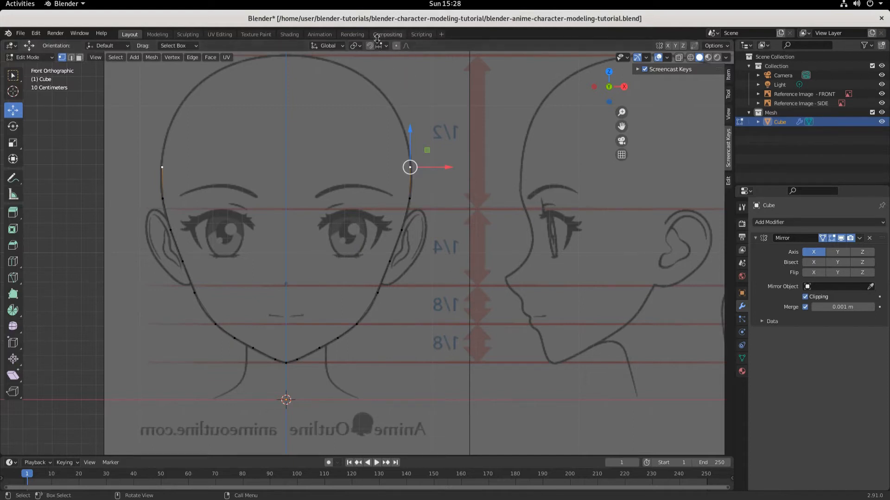
click(397, 46)
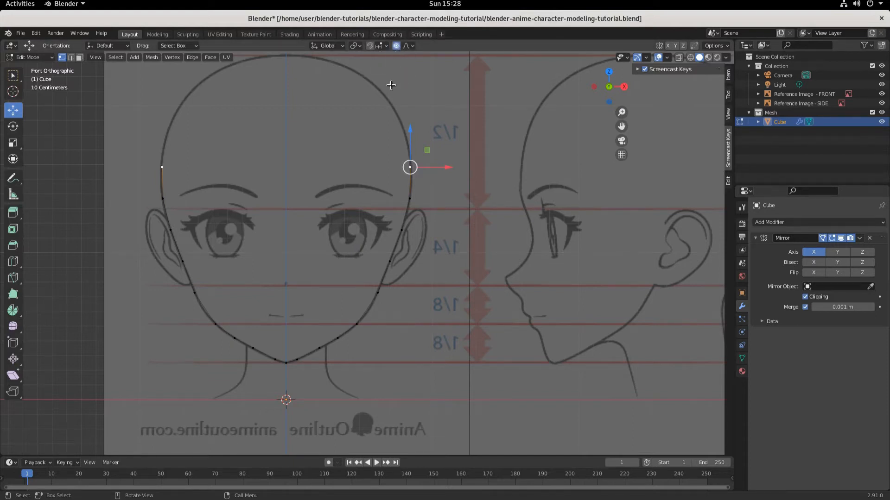
scroll(496, 254, down, 2)
key(w)
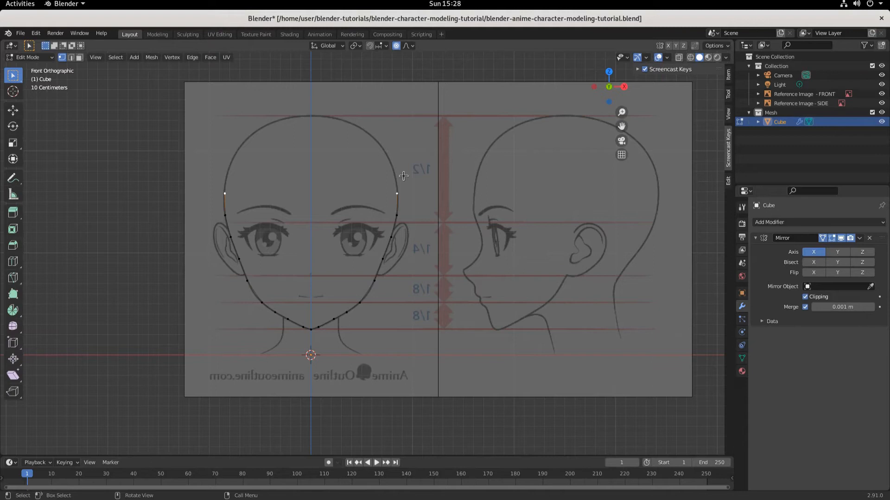
In the right view, move the chin tip vertex about -0.478 m in Y with smooth proportional falloff and a proportional size of 1.21
key(KP_3)
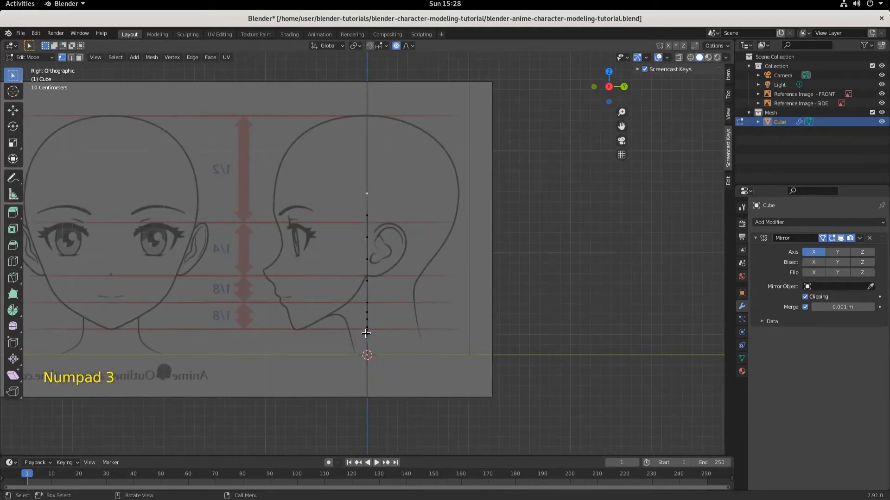
scroll(352, 359, up, 2)
scroll(382, 357, up, 3)
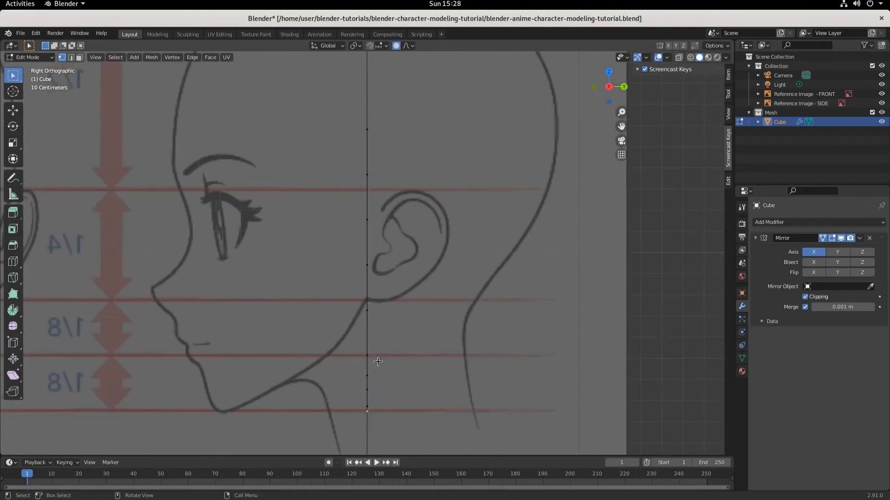
shift+middle_drag(383, 353, 335, 297)
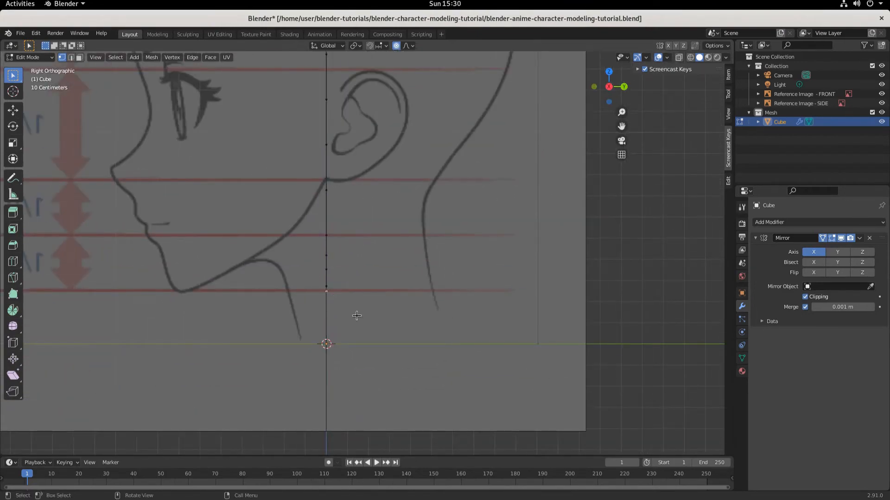
key(g)
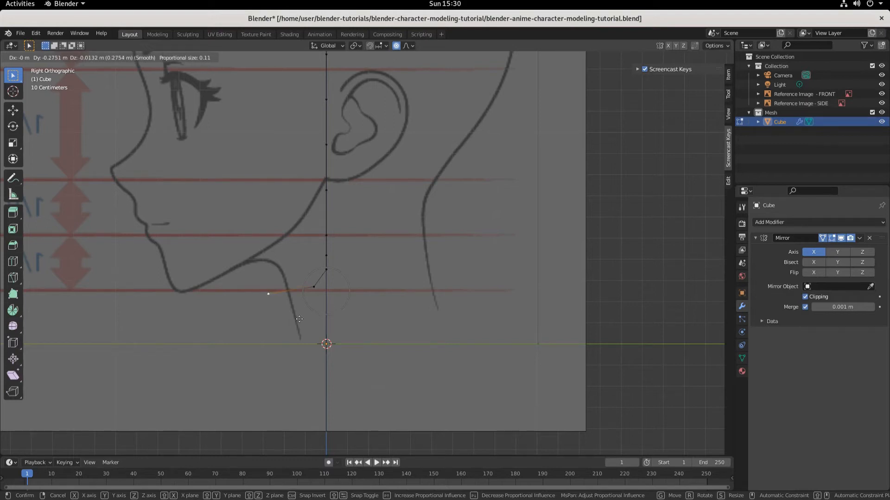
scroll(278, 320, down, 16)
scroll(260, 308, down, 5)
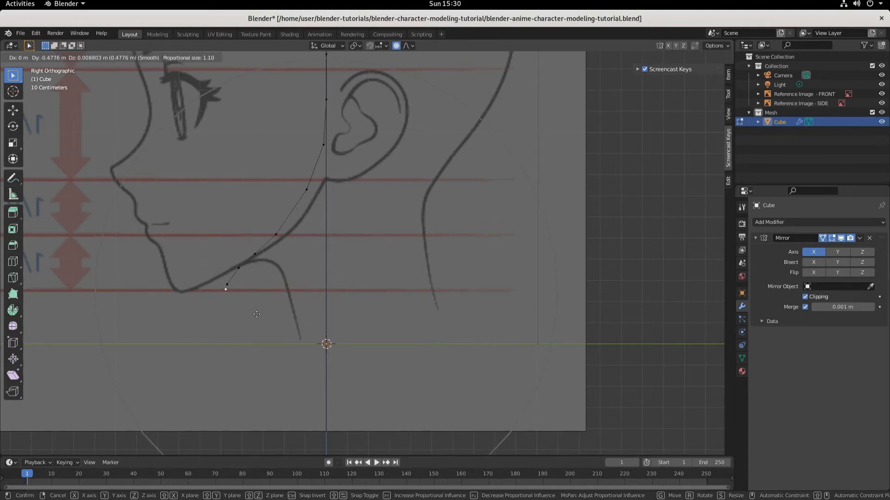
scroll(256, 314, down, 3)
scroll(256, 315, up, 2)
click(257, 314)
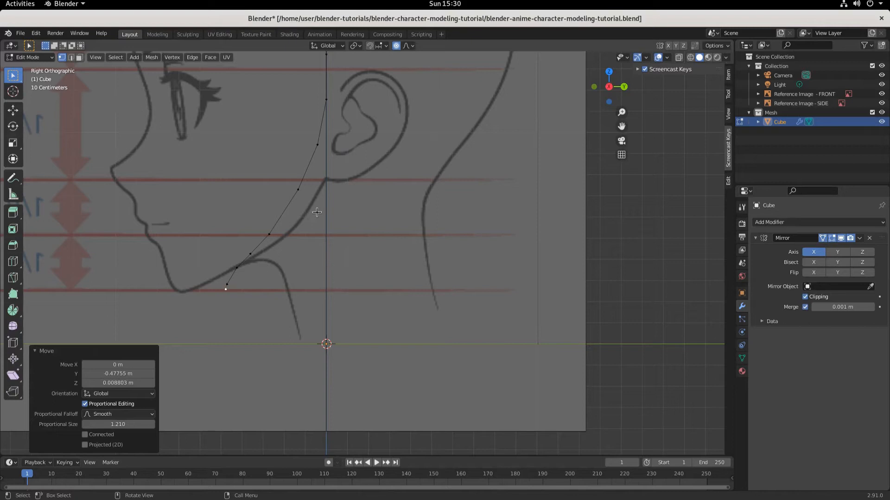
Move the entire vertex chain about -0.187 m along Y to bring its lower end to the chin of the side reference
key(a)
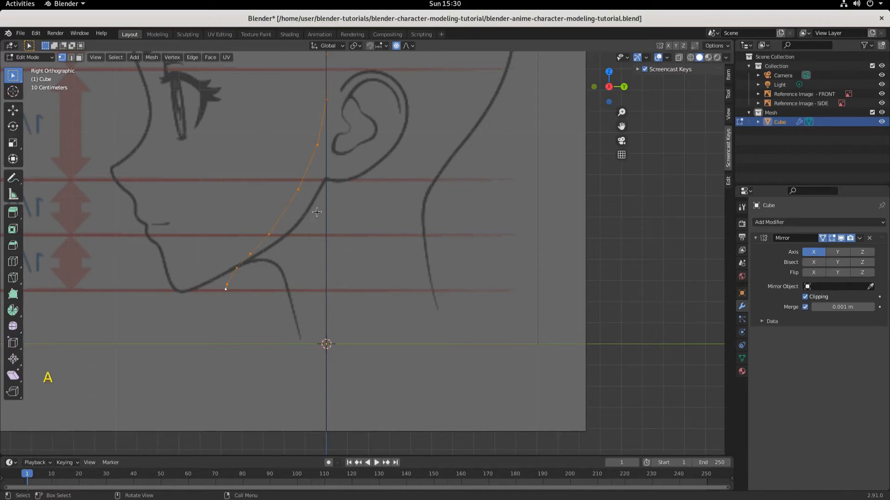
key(ctrl+z)
key(g)
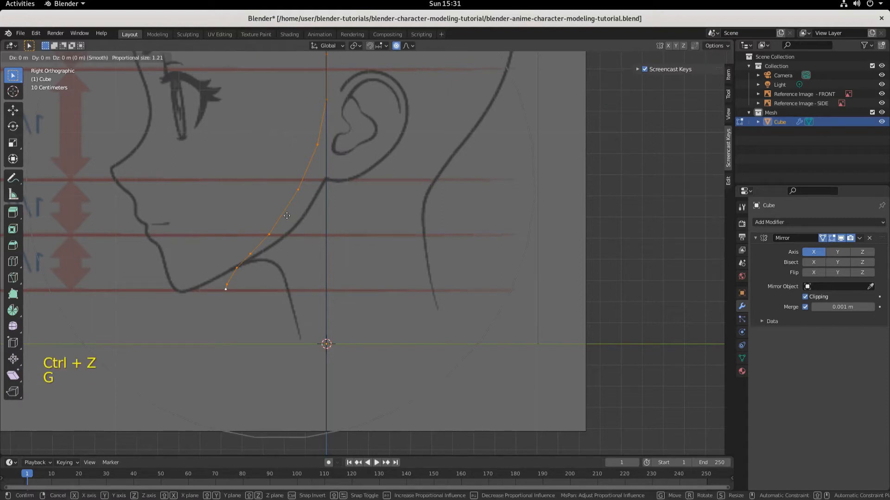
key(y)
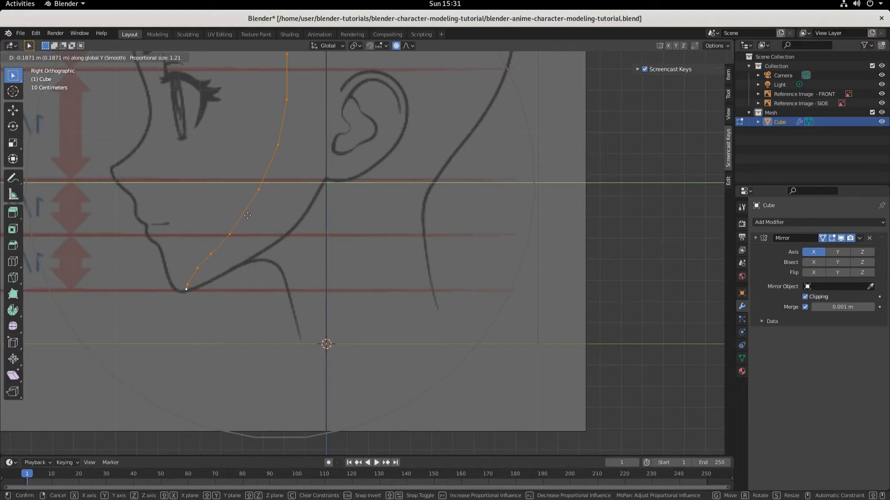
click(248, 216)
Nudge the chin tip vertex about -0.02 m in Y without proportional editing, and select the third vertex up the chain
click(221, 304)
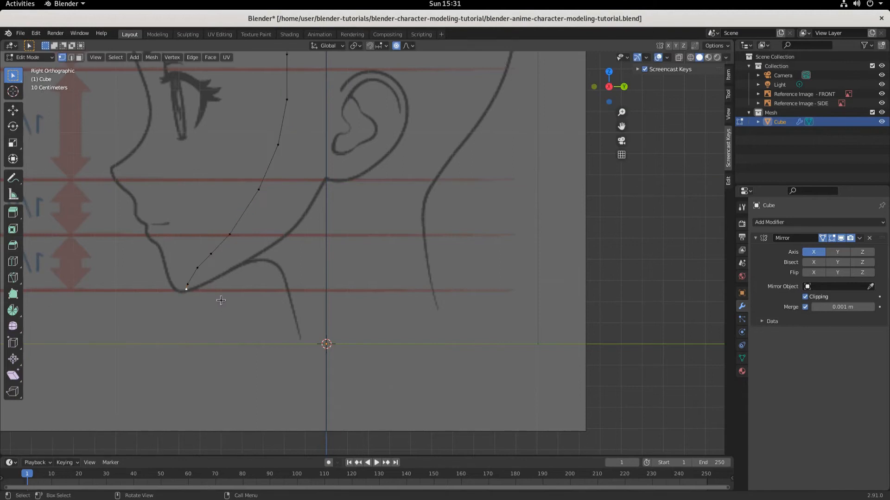
click(13, 110)
drag(222, 289, 217, 289)
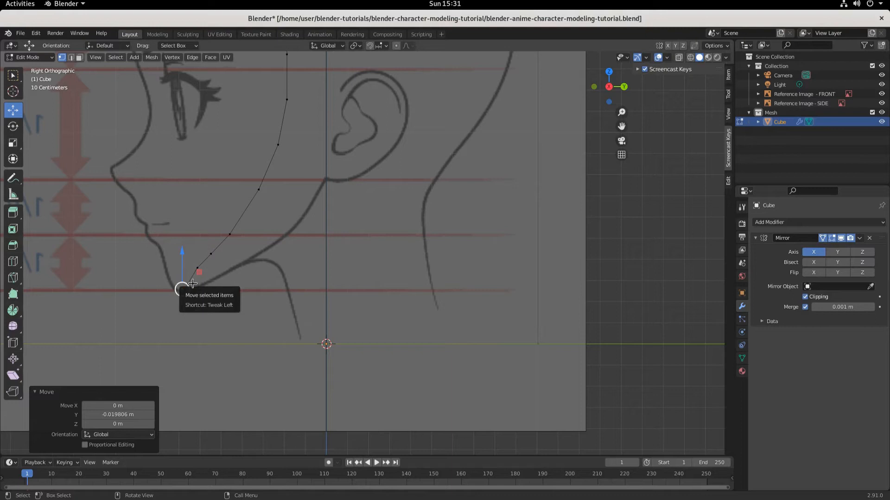
click(181, 250)
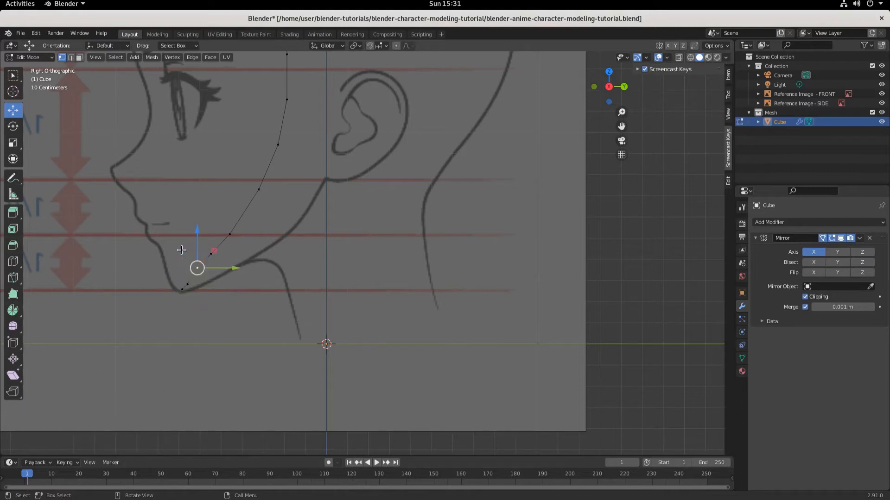
Nudge the chin tip vertex about -0.007 m in Z and the second vertex up the chain about 0.007 m in Y
click(182, 288)
drag(181, 257, 182, 257)
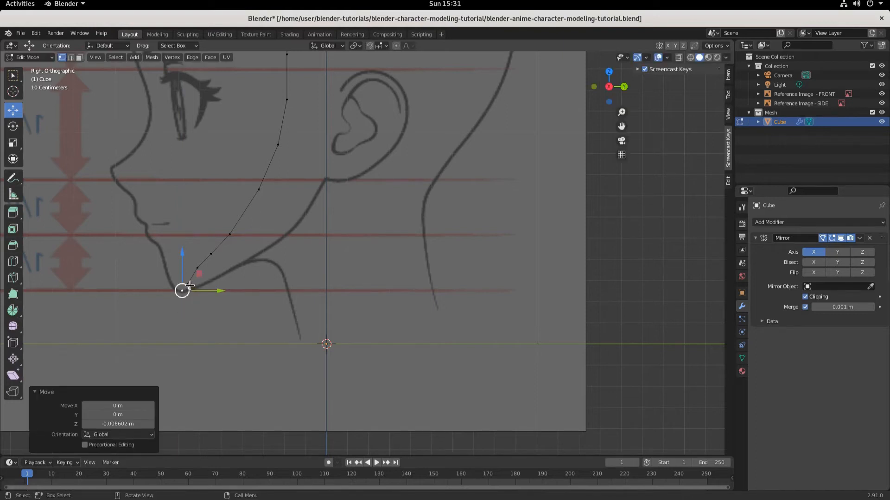
key(ctrl+z)
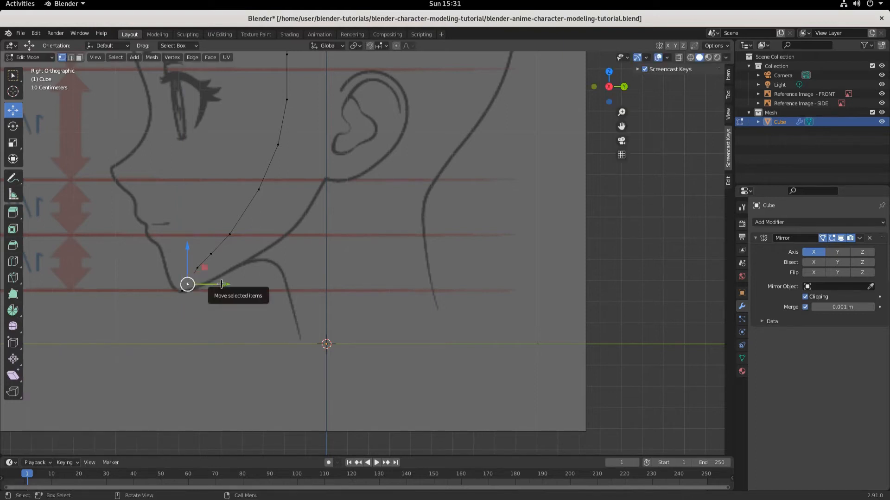
drag(221, 284, 223, 284)
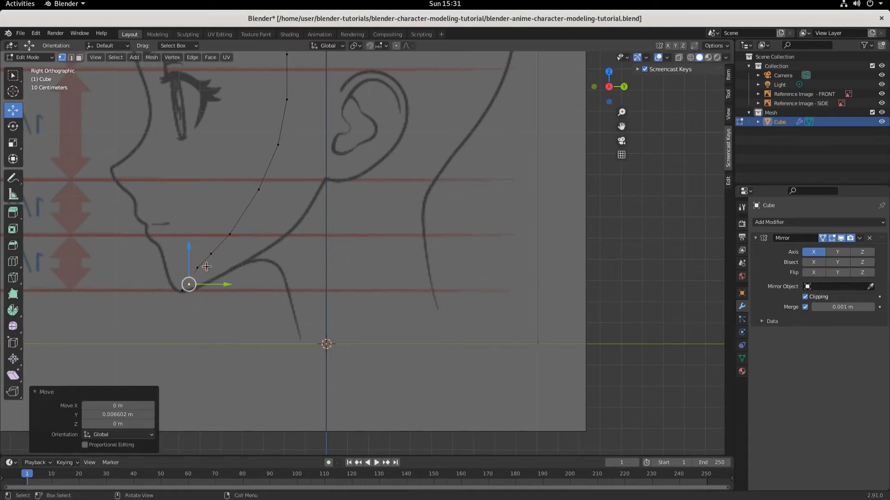
Shift the third vertex up the chain slightly in +Y, and move the fourth about 0.053 m in Y and 0.026 m in Z
click(196, 267)
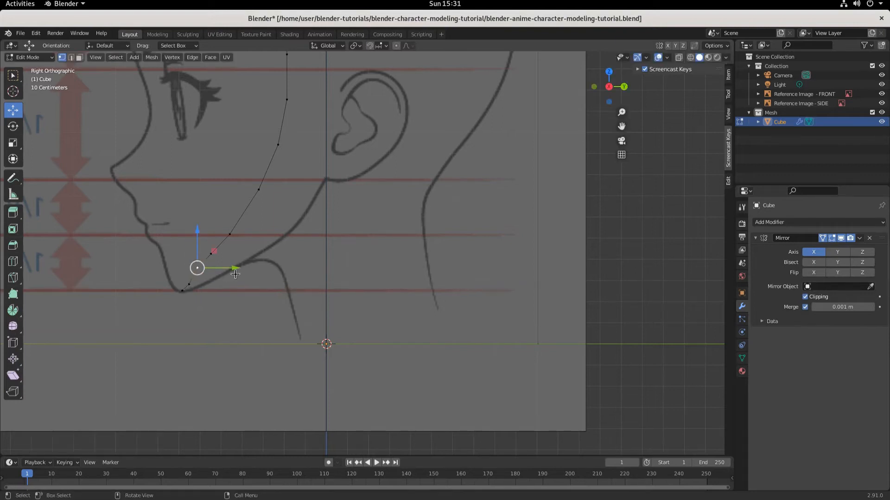
drag(235, 267, 262, 256)
click(211, 254)
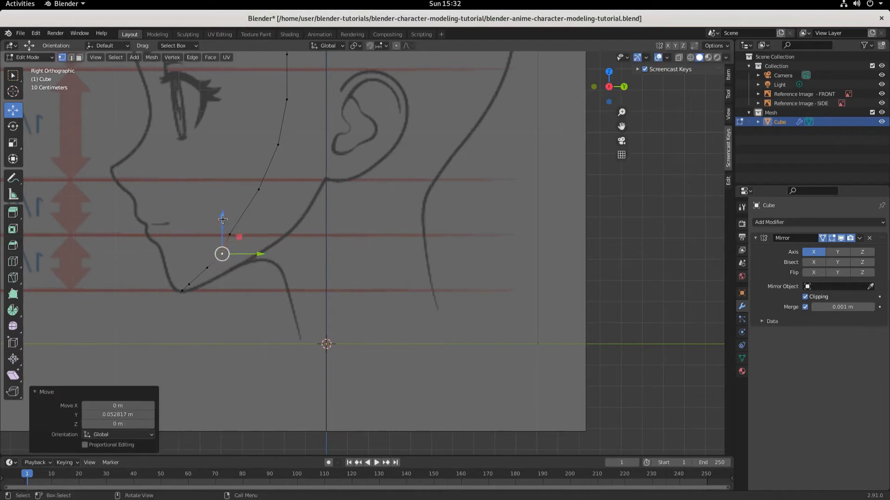
drag(224, 218, 224, 212)
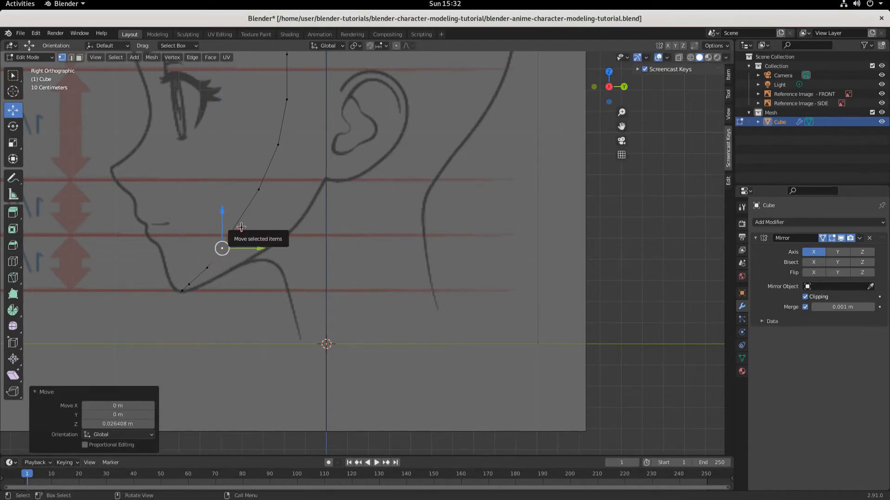
Move the fifth vertex up the chain about 0.031 m in Y and lower the fourth about 0.015 m in Z
click(230, 234)
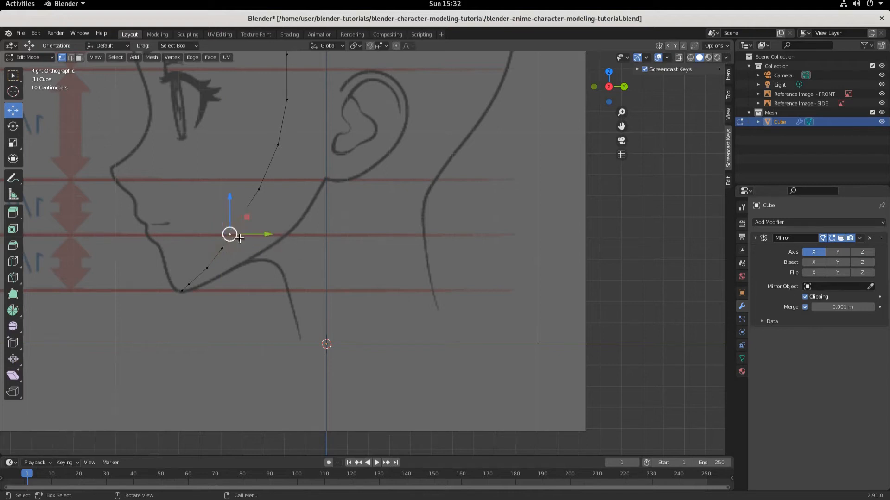
drag(264, 235, 277, 235)
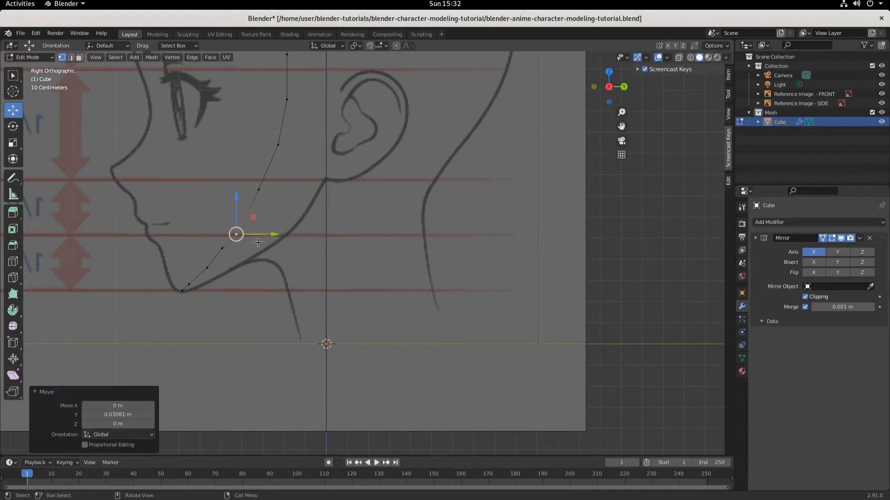
click(221, 247)
drag(220, 209, 220, 215)
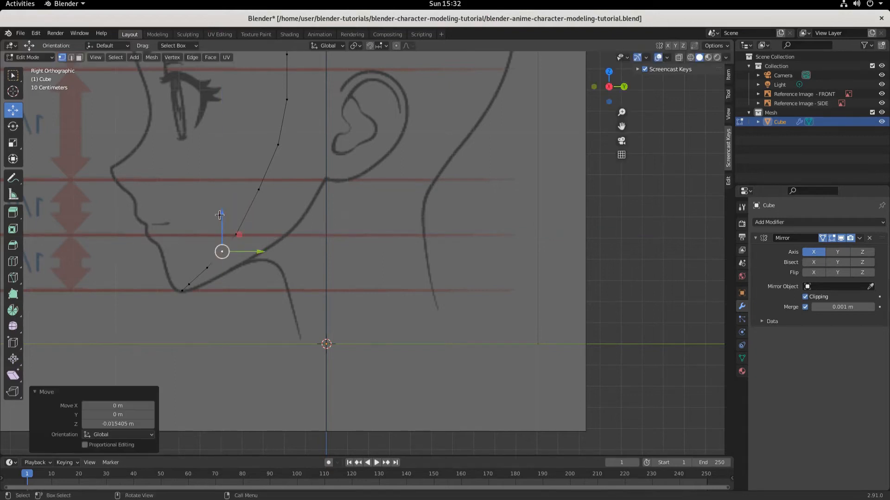
Move the seventh vertex up the chain, level with the lower ear, about -0.051 m along Y
click(234, 233)
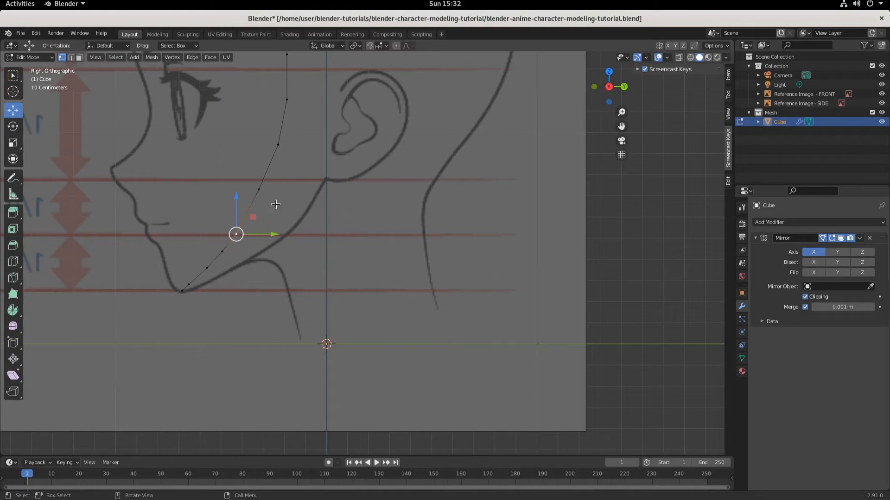
click(267, 184)
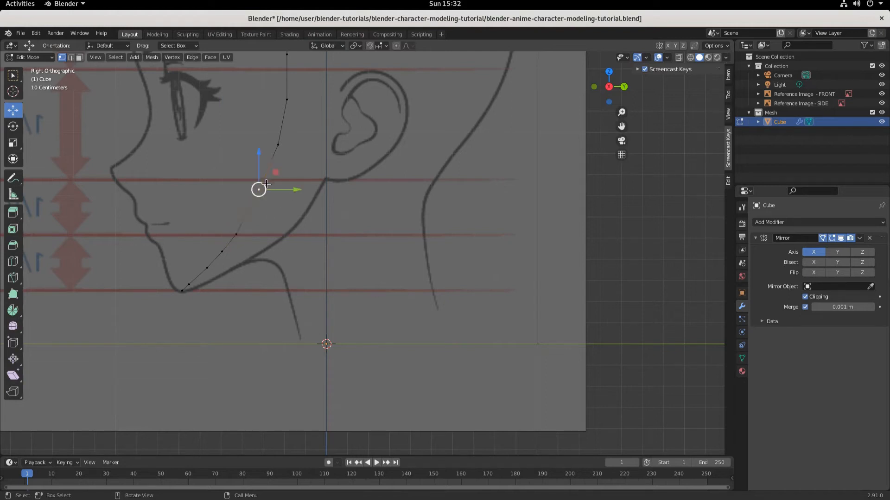
click(270, 145)
key(g)
key(y)
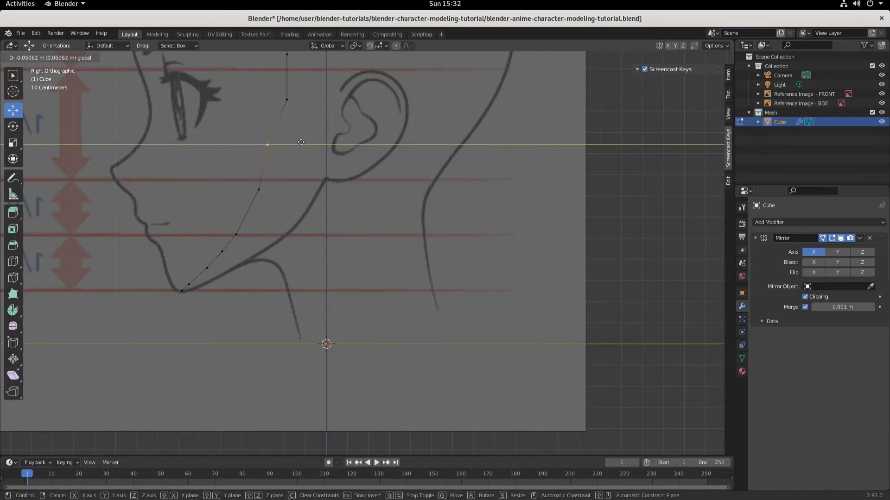
click(301, 141)
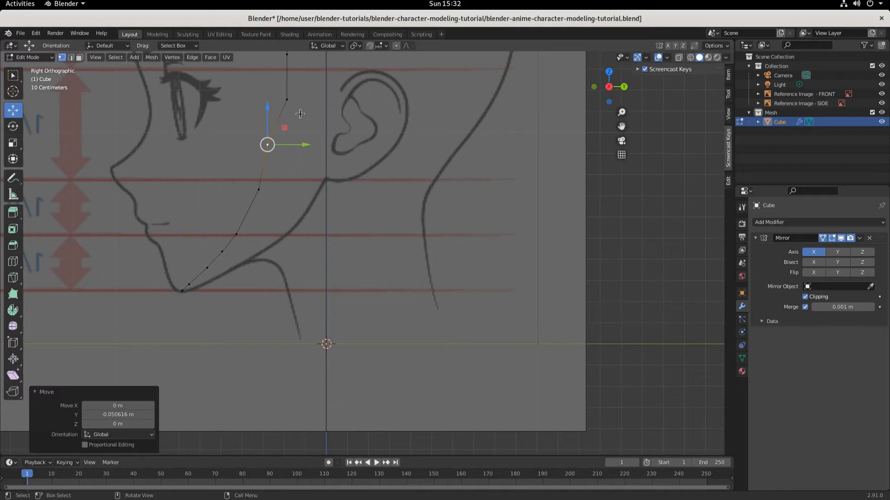
Shift the eighth vertex up the chain, level with the upper eye, about -0.051 m along Y
click(287, 99)
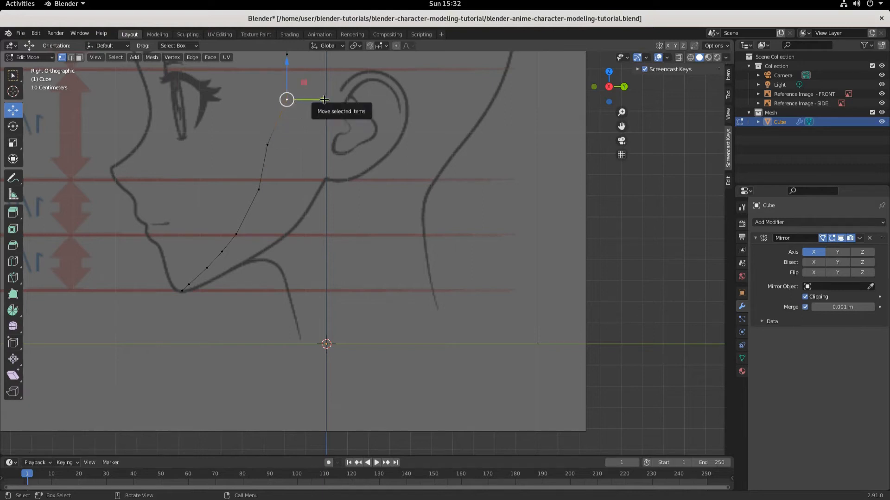
drag(324, 100, 317, 99)
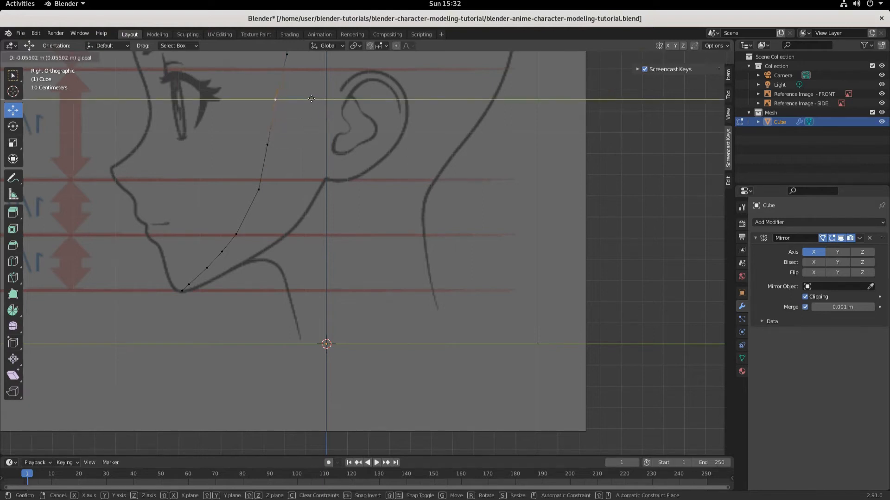
click(313, 99)
scroll(312, 99, down, 1)
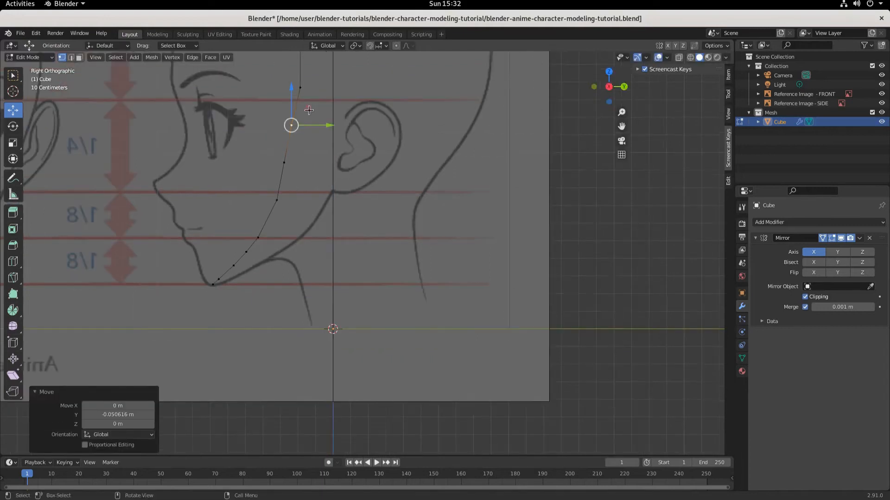
Move the chain's second-highest vertex about -0.050 m and its topmost vertex about -0.054 m along Y
click(300, 90)
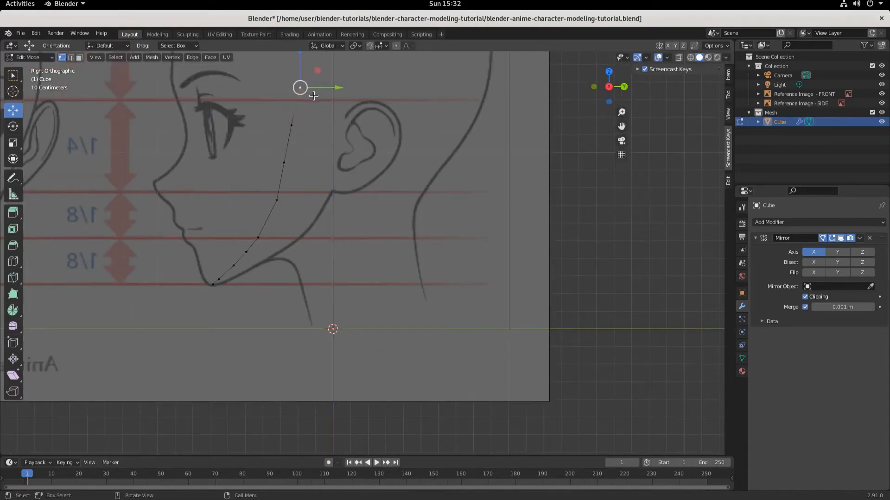
drag(334, 88, 324, 88)
scroll(338, 83, down, 1)
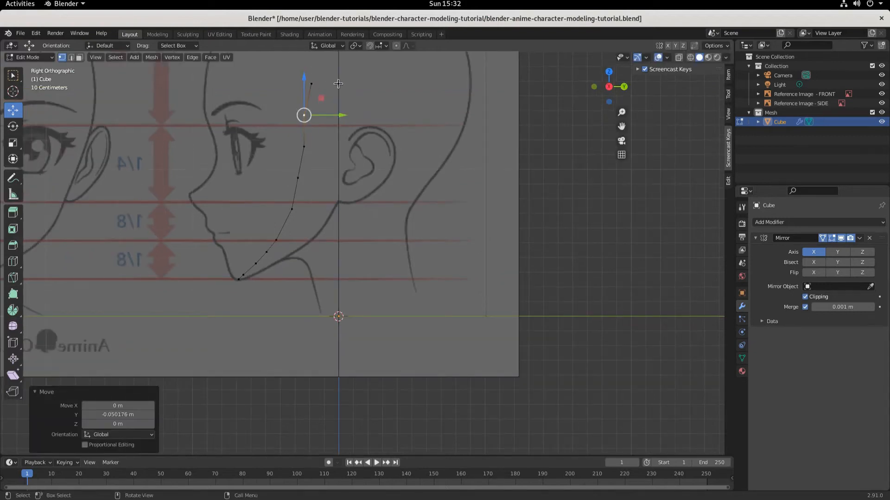
click(315, 82)
drag(345, 84, 337, 83)
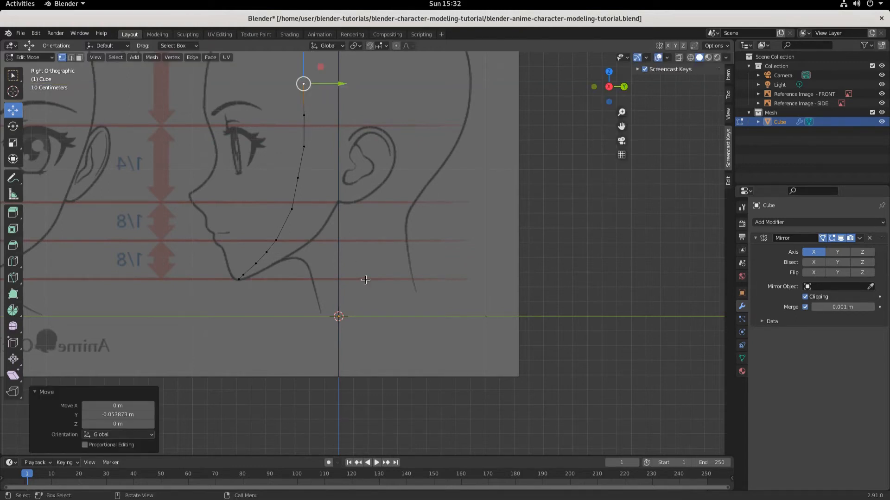
Save the Blender file with the adjusted vertex chain
shift+middle_drag(369, 278, 412, 336)
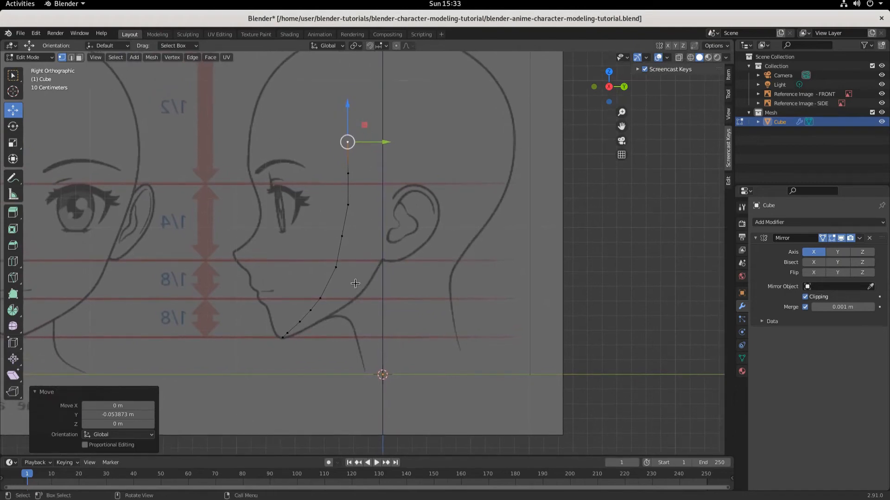
key(ctrl)
key(ctrl+s)
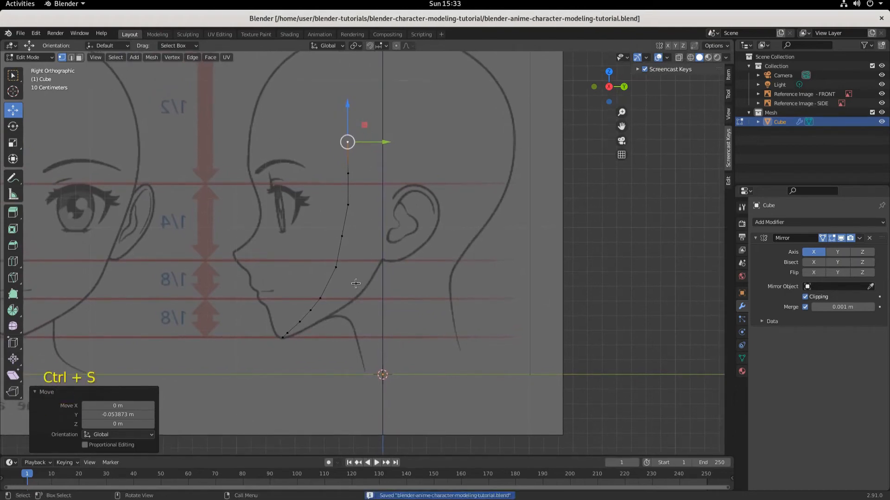
Extrude the chin tip up the profile by about -0.057 m Y, 0.048 m Z, and again by -0.060 m Y, 0.174 m Z
click(283, 337)
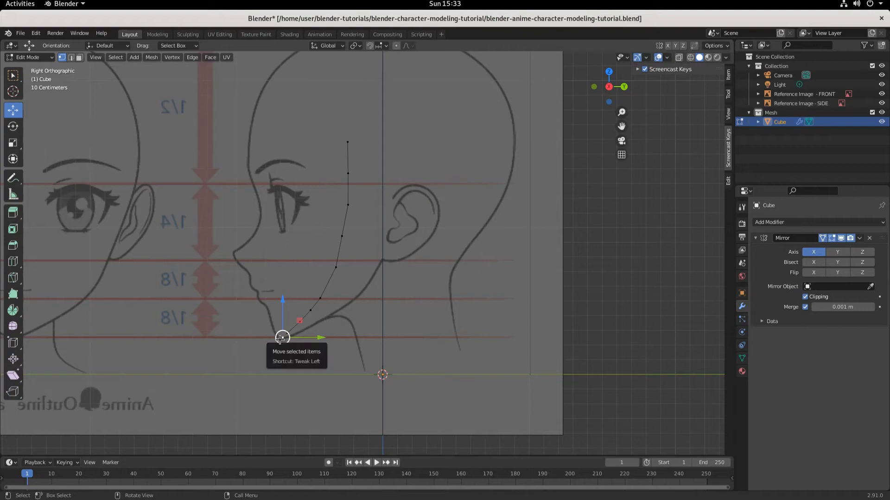
key(e)
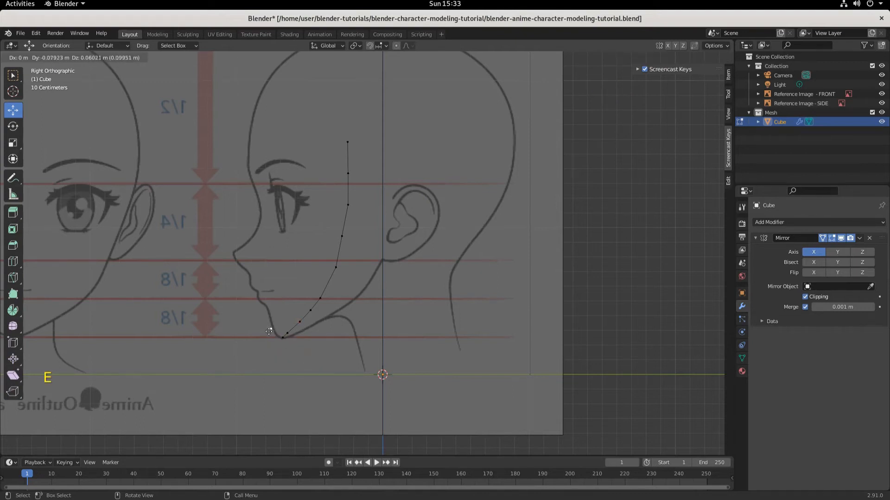
click(273, 330)
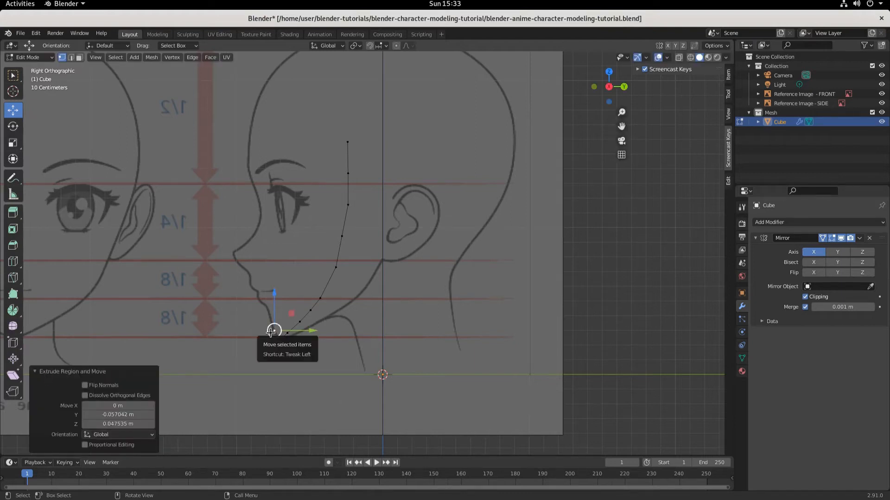
key(e)
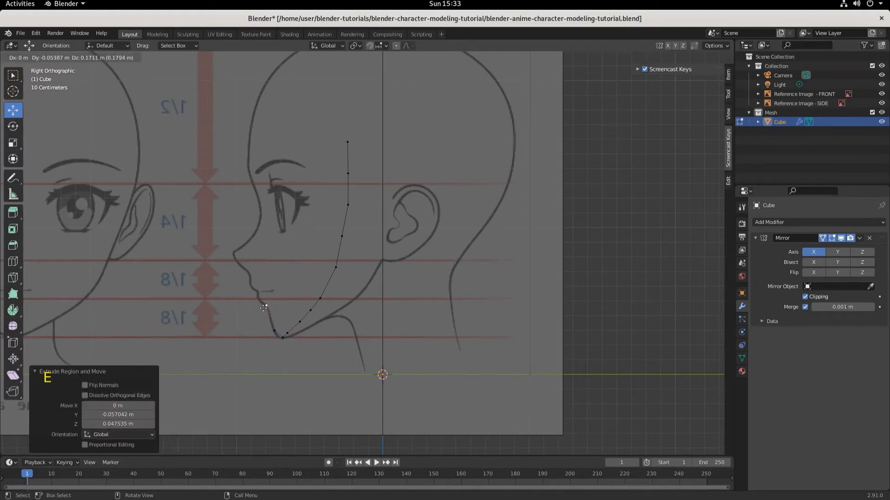
click(262, 308)
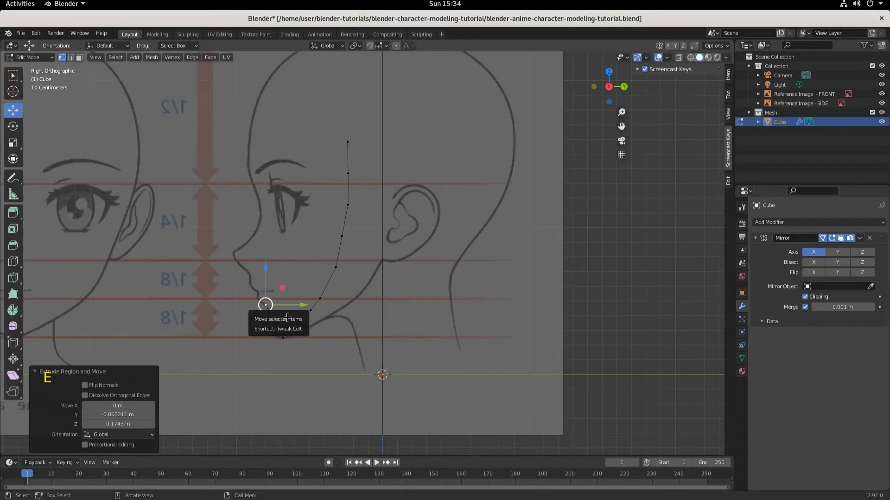
Move the chin tip vertex slightly down and forward onto the lowest point of the side reference's chin curve
scroll(300, 360, up, 6)
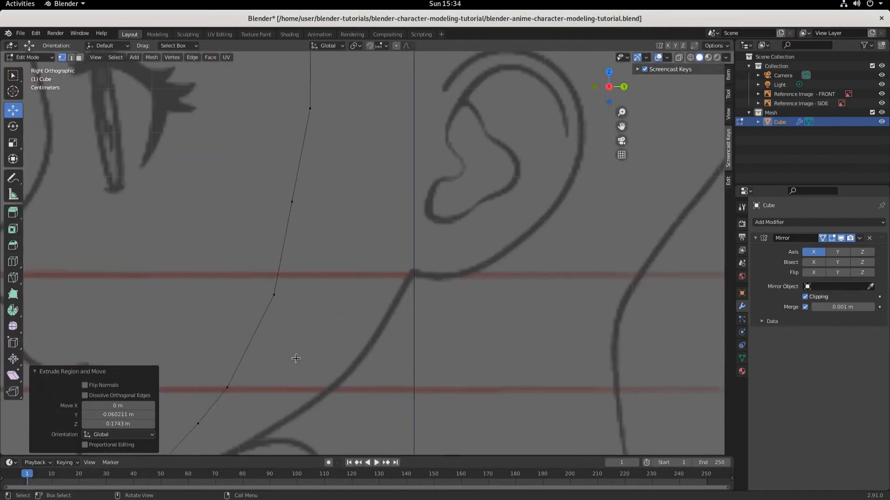
shift+middle_drag(295, 357, 443, 122)
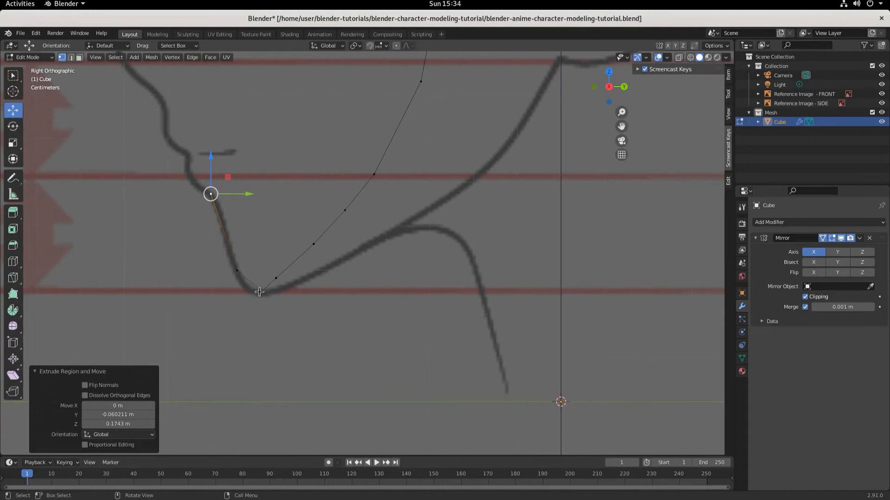
click(262, 291)
key(g)
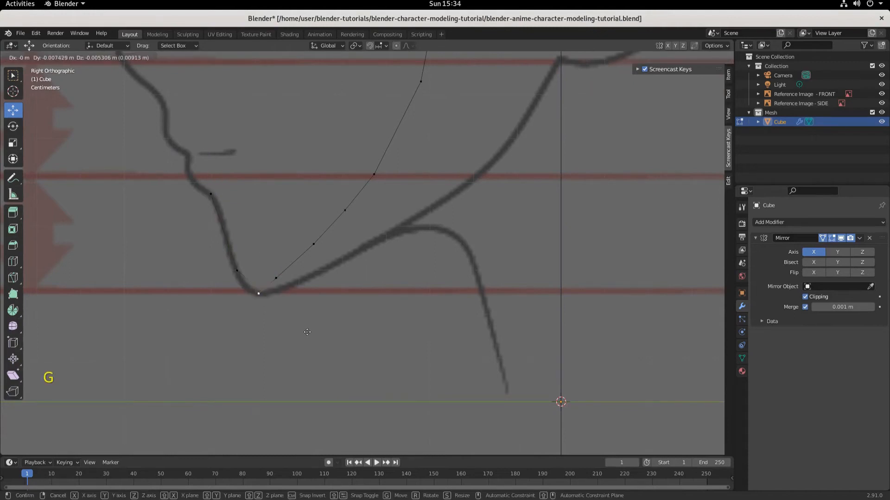
click(308, 332)
Move the first jaw vertex behind the chin tip about 0.022 m Y, 0.003 m Z, and the second about 0.021 m Y, 0.006 m Z
key(g)
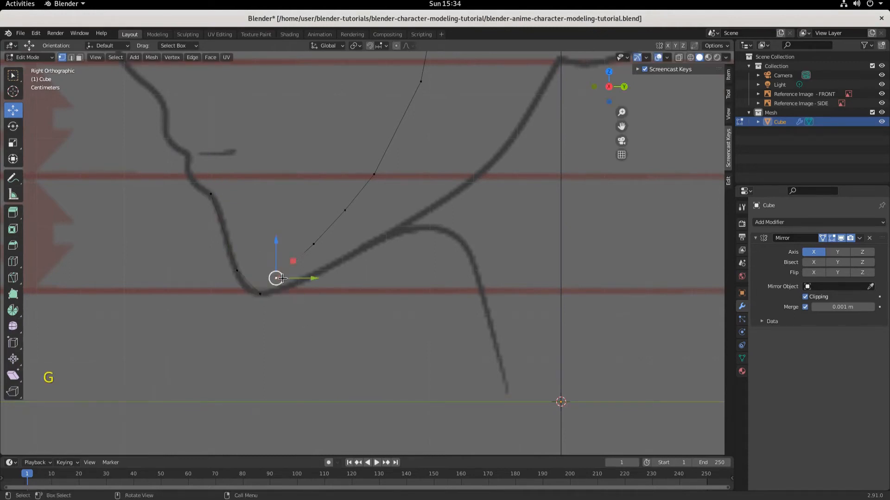
click(294, 277)
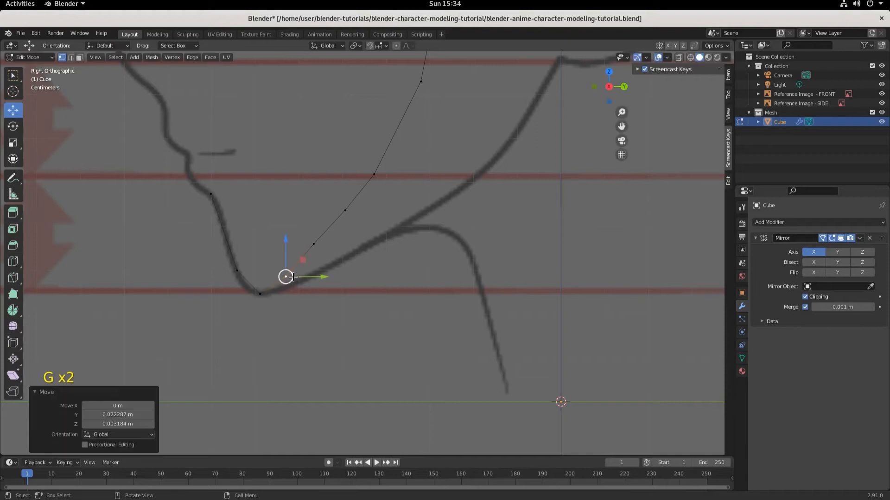
click(314, 244)
key(g)
click(331, 237)
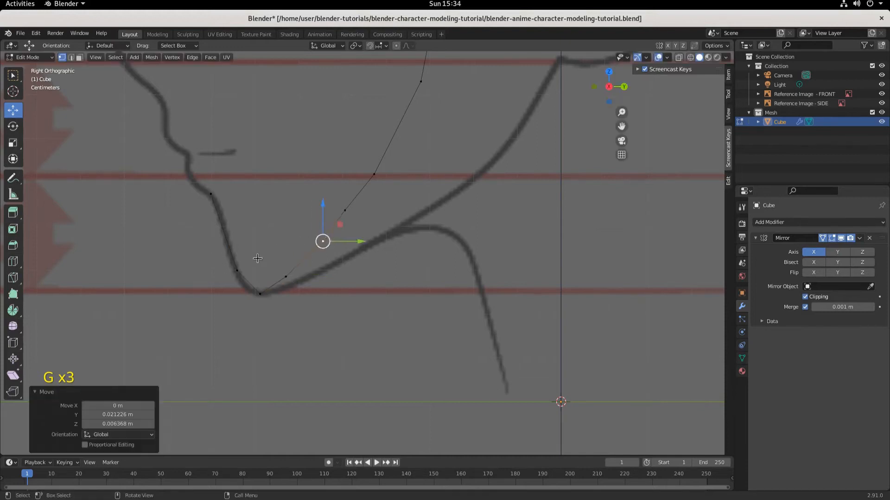
Move the first profile vertex above the chin tip about 0.002 m Y and -0.014 m Z, and select the vertex below the lip
click(237, 271)
key(g)
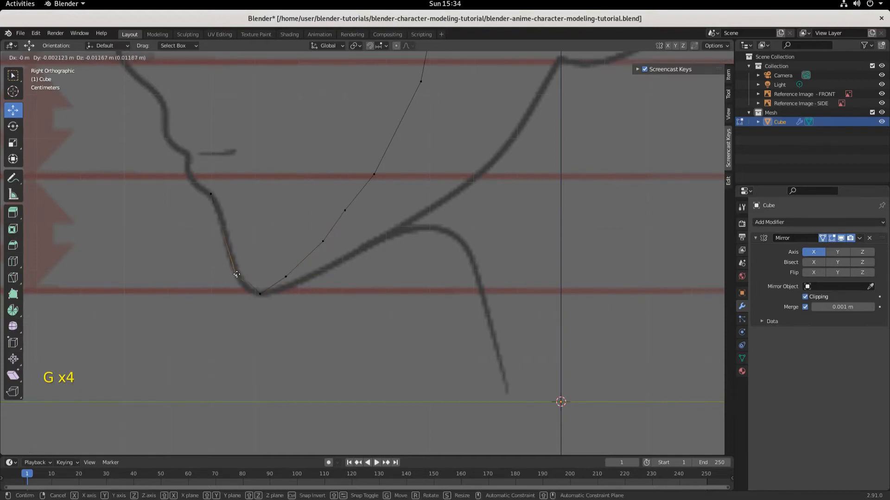
click(238, 277)
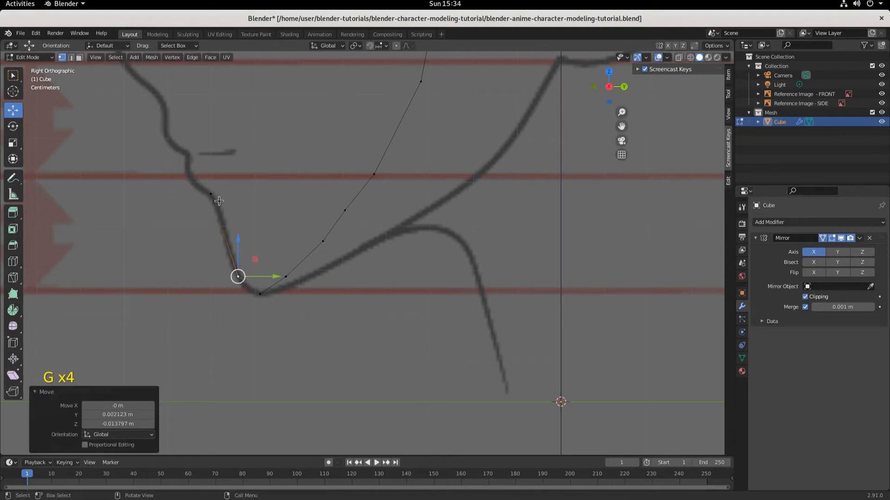
click(210, 194)
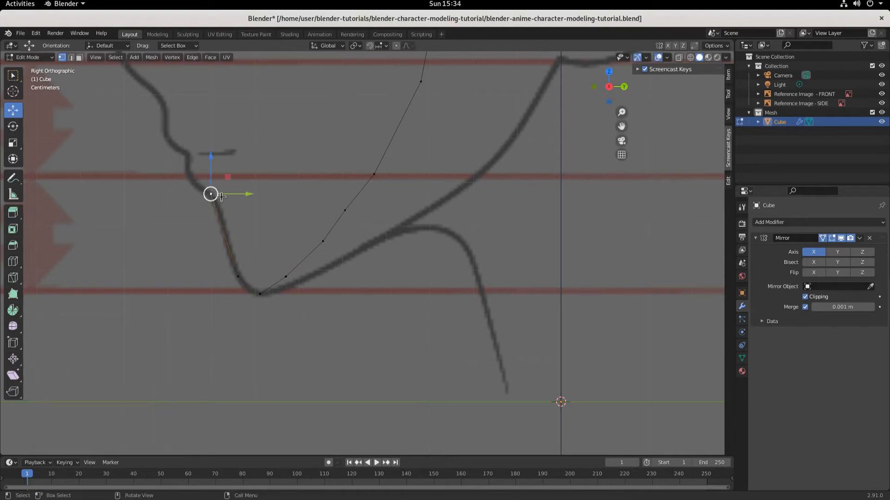
Move the vertex below the lip about 0.005 m in Y and extrude it up past the mouth to the base of the nose
drag(250, 194, 253, 195)
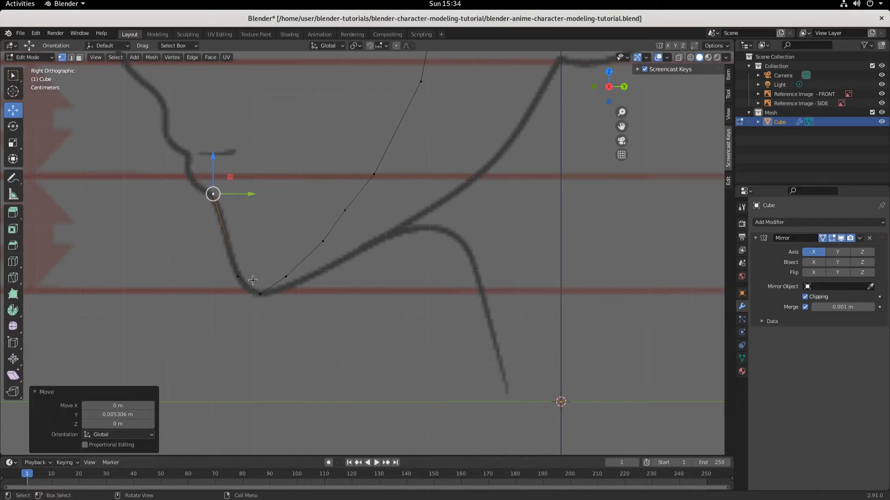
scroll(167, 171, down, 2)
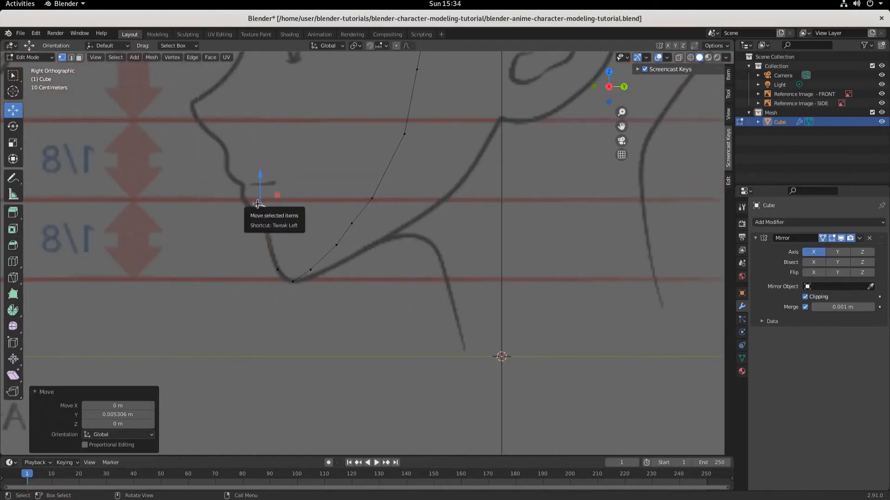
key(e)
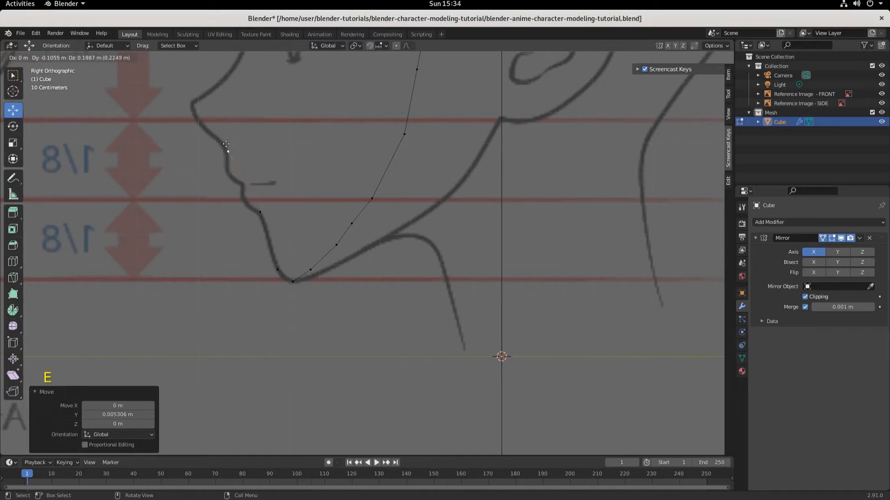
click(223, 138)
scroll(278, 171, down, 1)
key(g)
click(287, 179)
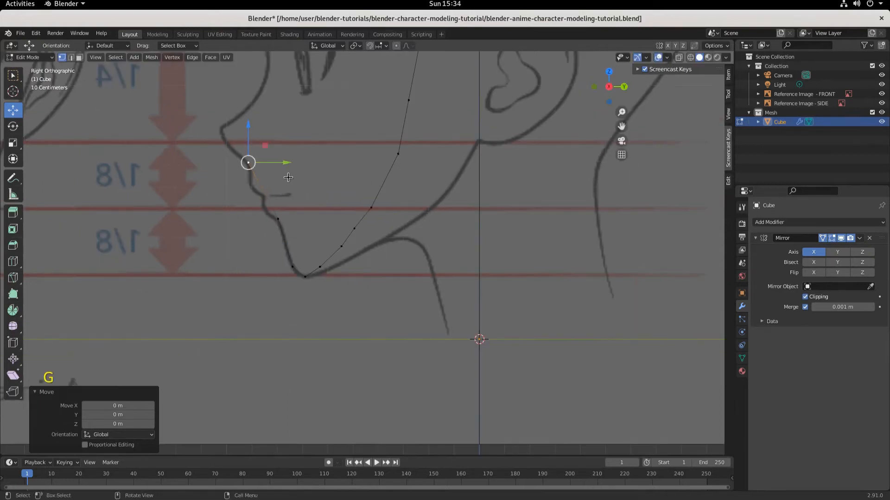
Extrude the profile under the nose by about -0.086 m Y, 0.073 m Z, and on to the nose tip by -0.020 m Y, 0.066 m Z
key(e)
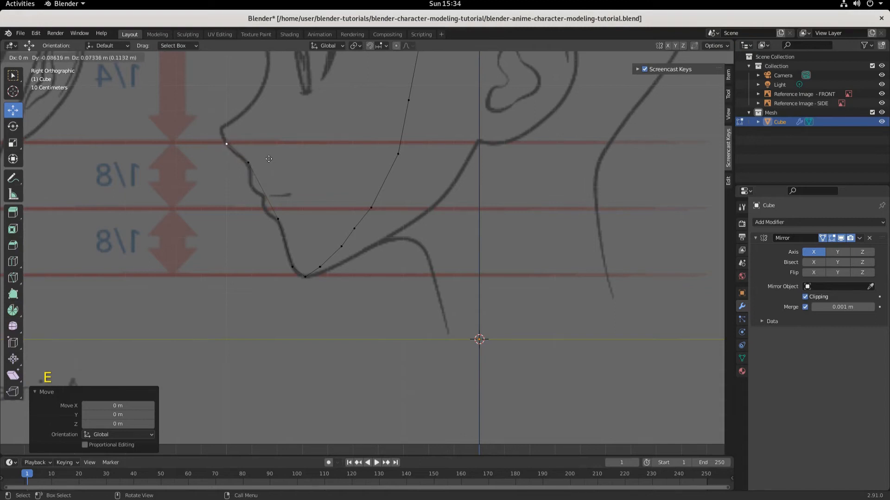
click(269, 159)
key(e)
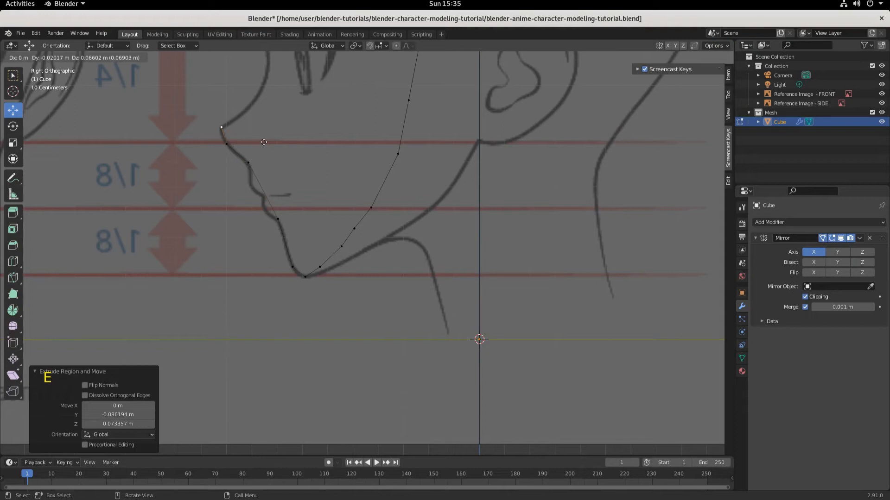
click(263, 142)
key(e)
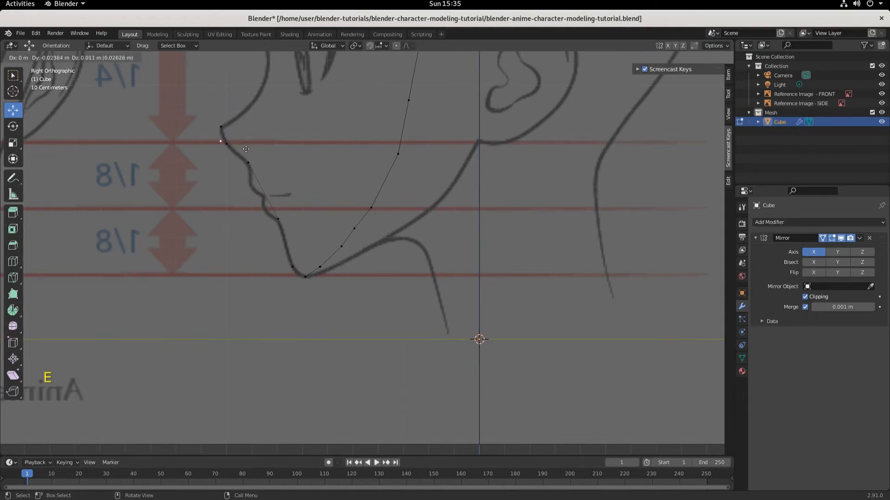
click(252, 153)
key(ctrl)
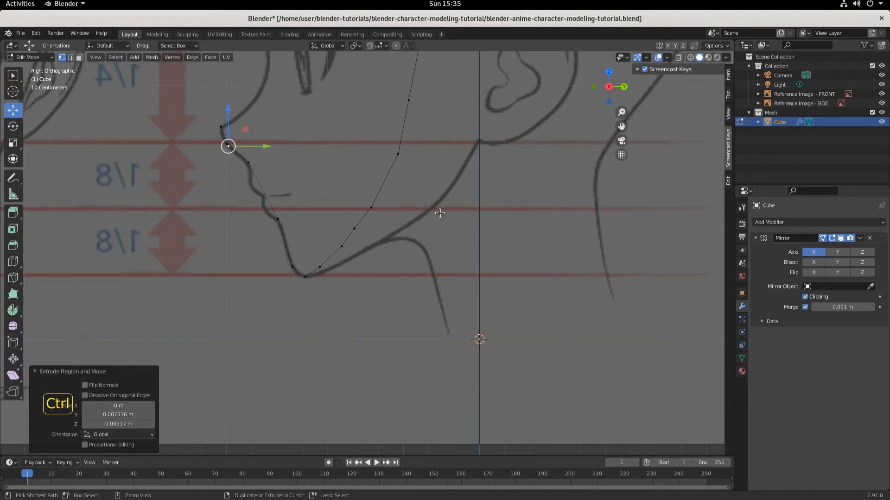
key(ctrl+z)
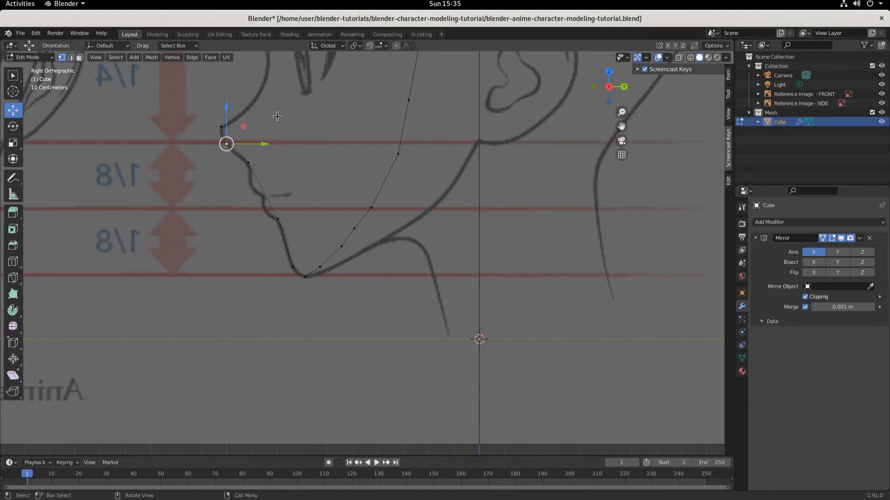
key(e)
click(293, 110)
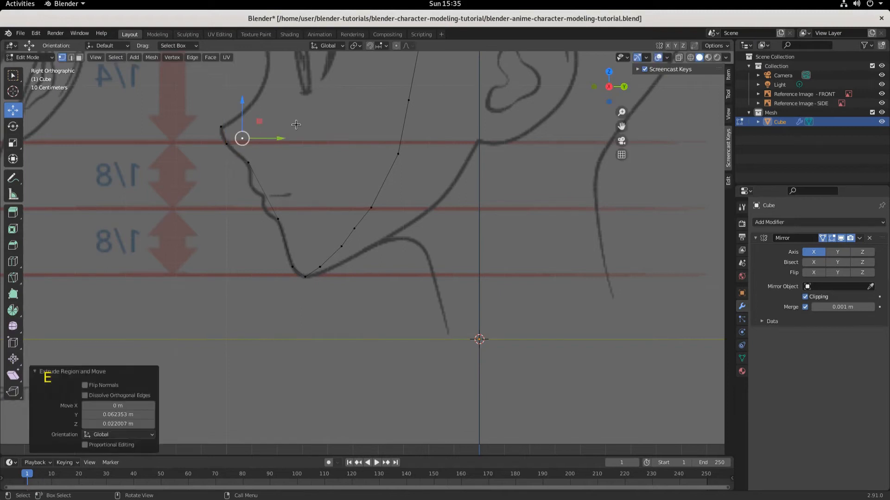
key(ctrl+z)
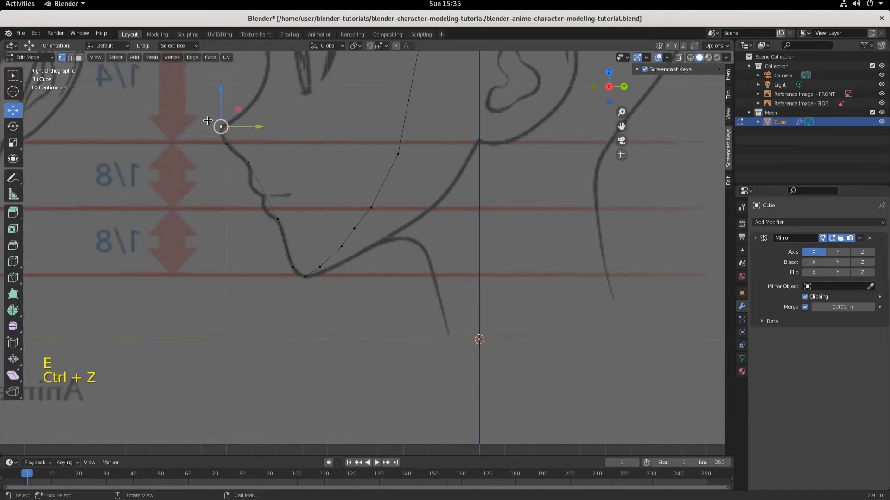
Extrude the nose tip along the top of the nose by about 0.046 m Y, 0.018 m Z, and again by 0.108 m Y, 0.121 m Z
key(e)
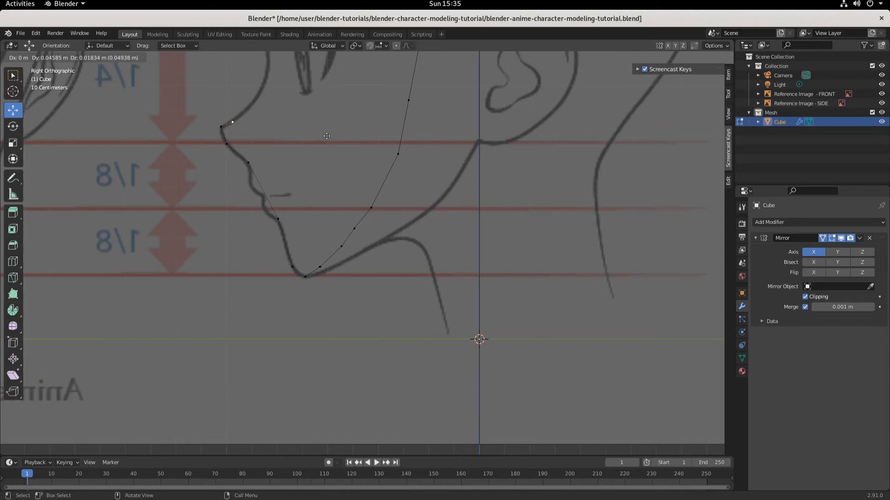
click(327, 136)
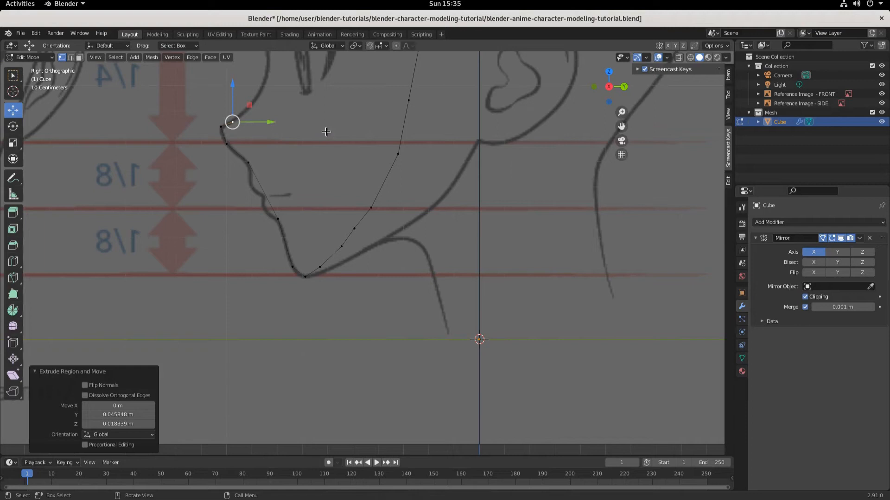
scroll(326, 132, down, 1)
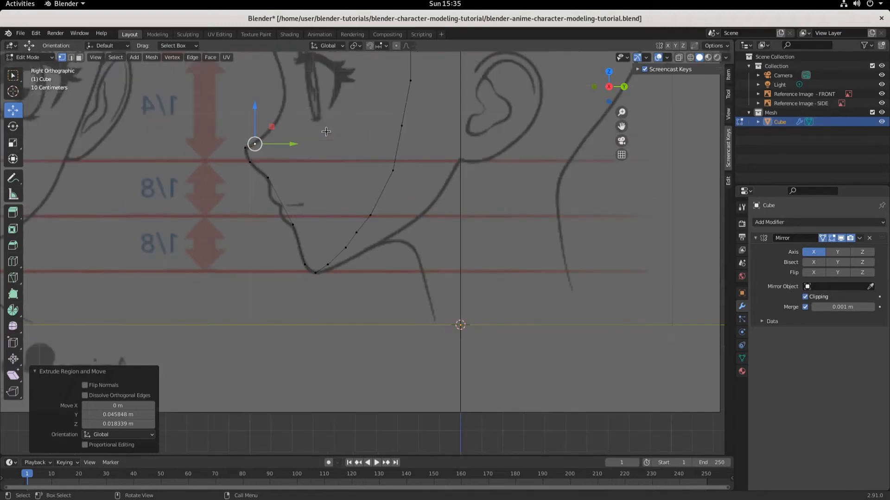
shift+middle_drag(341, 139, 330, 229)
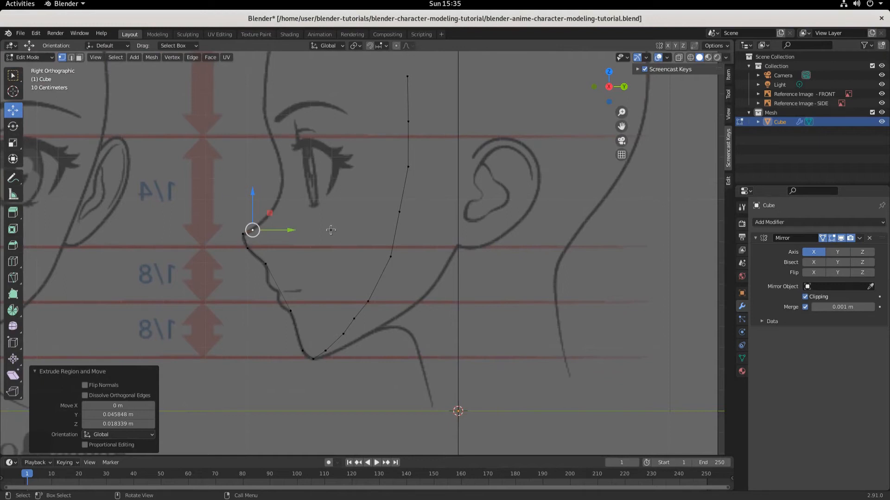
key(e)
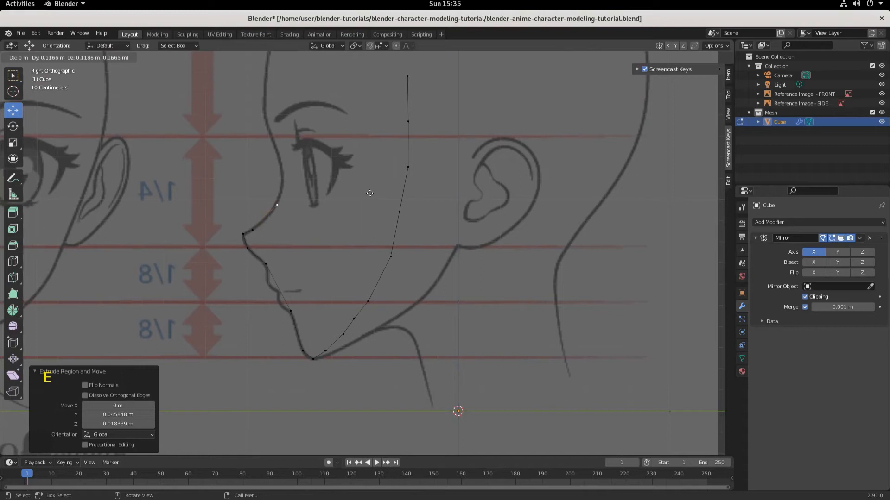
click(369, 194)
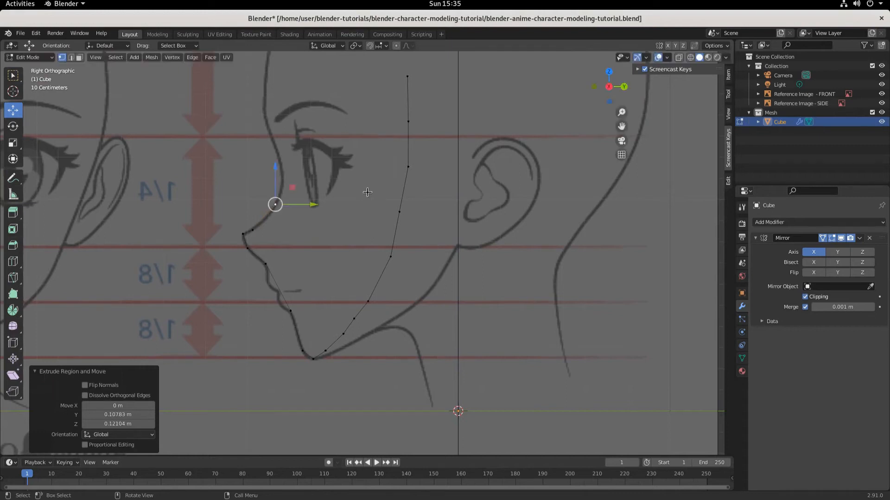
Extrude the profile to the forehead in three segments: about 0.033 m Y, 0.119 m Z; -0.026 m Y, 0.183 m Z; -0.068 m Y, 0.181 m Z
key(e)
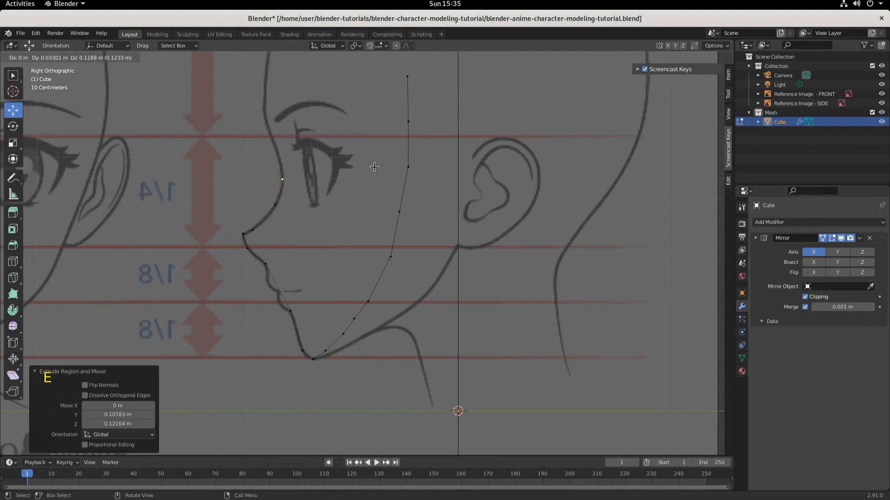
click(375, 167)
key(e)
click(369, 129)
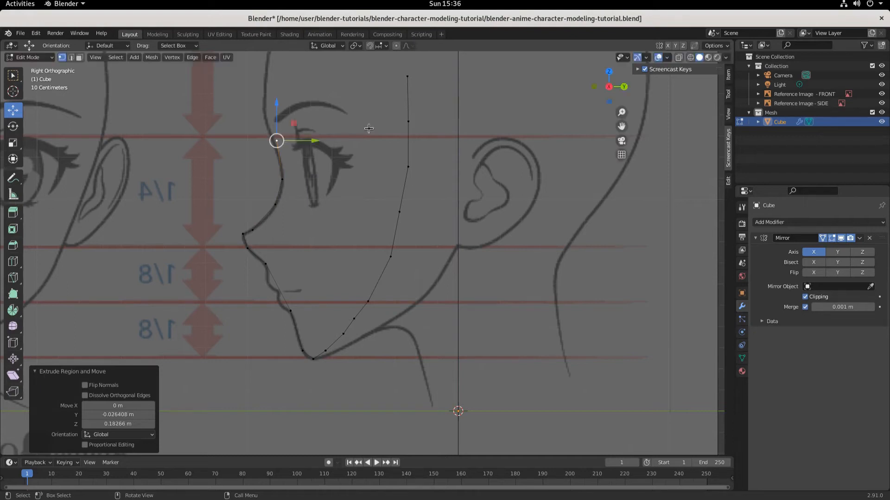
key(e)
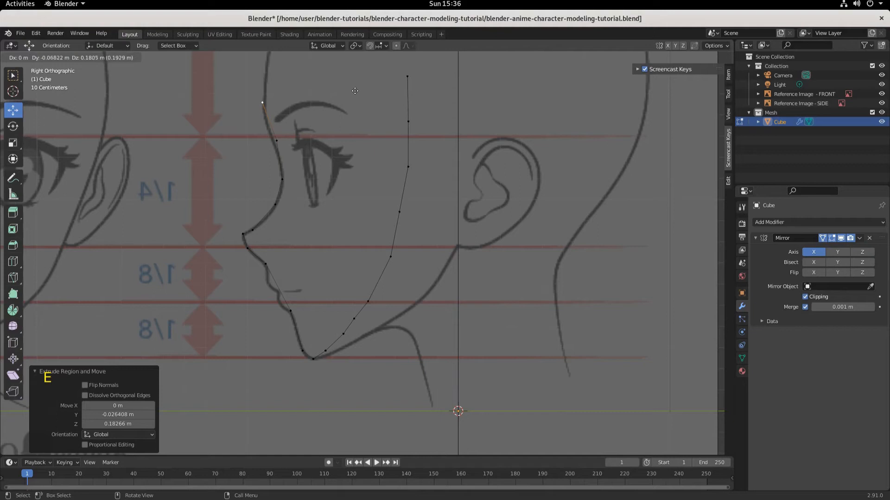
click(354, 90)
Move the profile vertex near the upper red guide line about -0.009 m in Y, and again by 0.009 m Y and 0.026 m Z
click(276, 140)
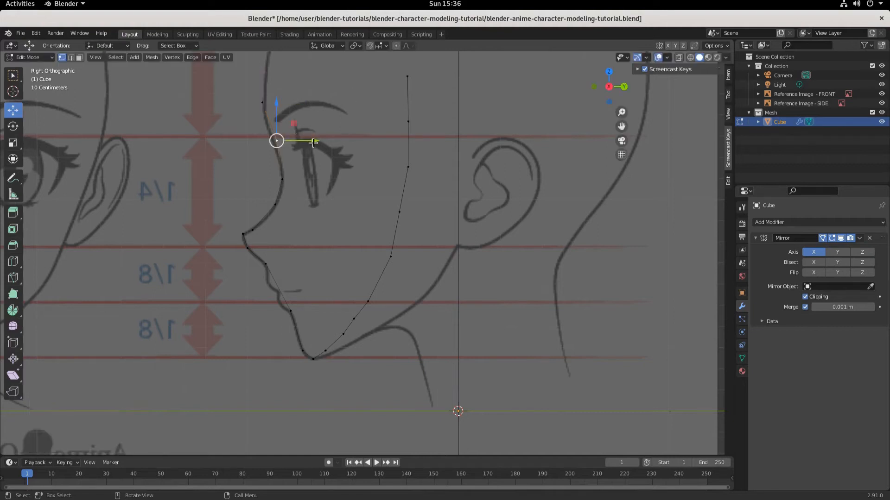
key(g)
key(y)
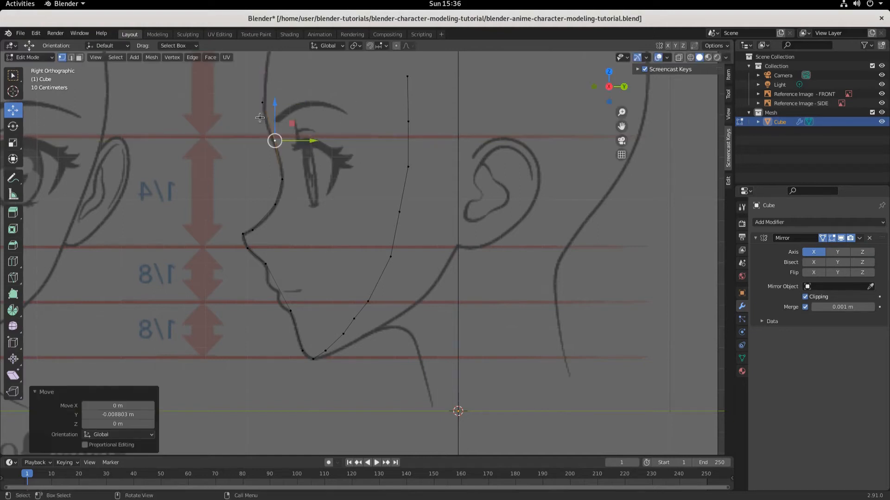
click(308, 142)
click(275, 141)
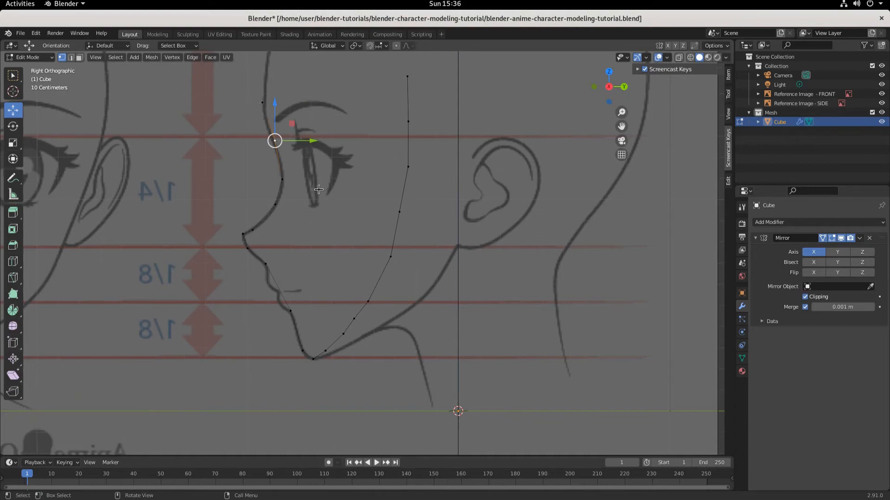
key(g)
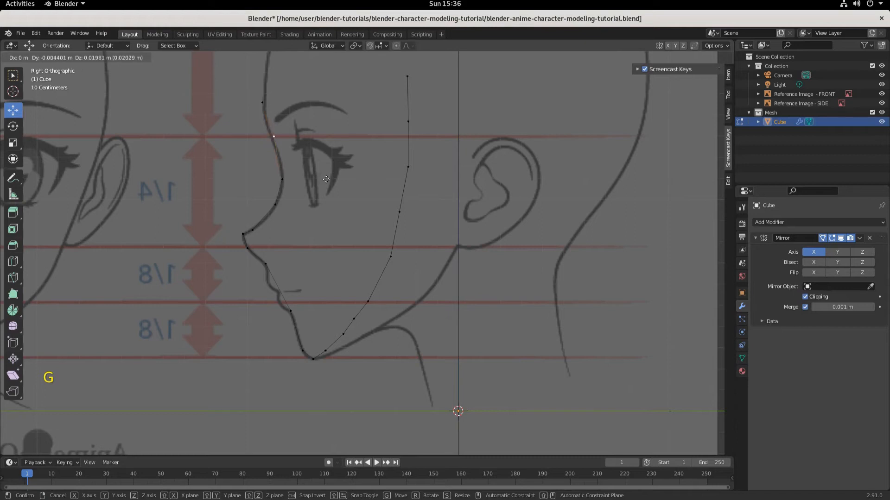
click(327, 178)
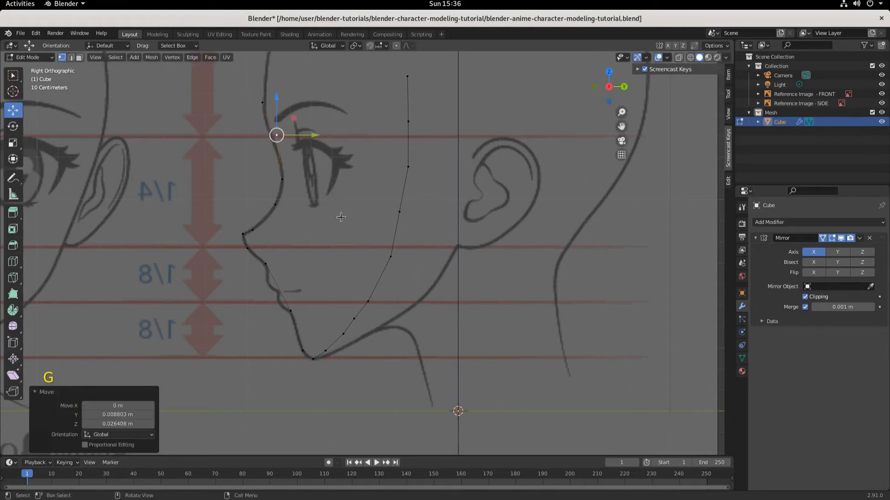
Move the deepest nose-bridge vertex about 0.009 m Y, 0.018 m Z, and the vertex above it about -0.026 m Y, -0.007 m Z
click(282, 180)
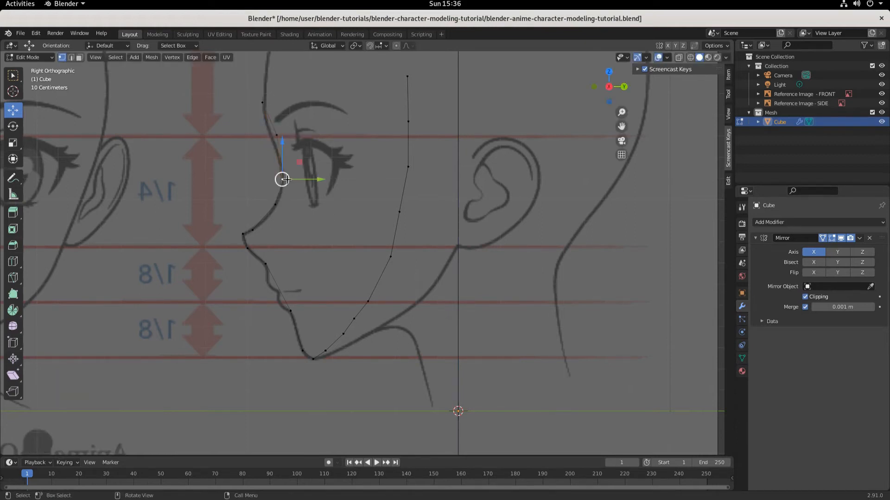
key(g)
click(290, 175)
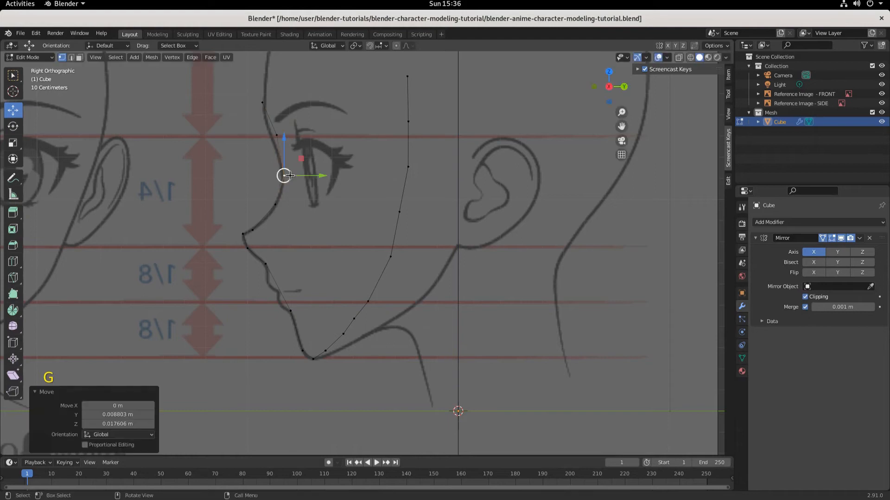
click(276, 135)
key(g)
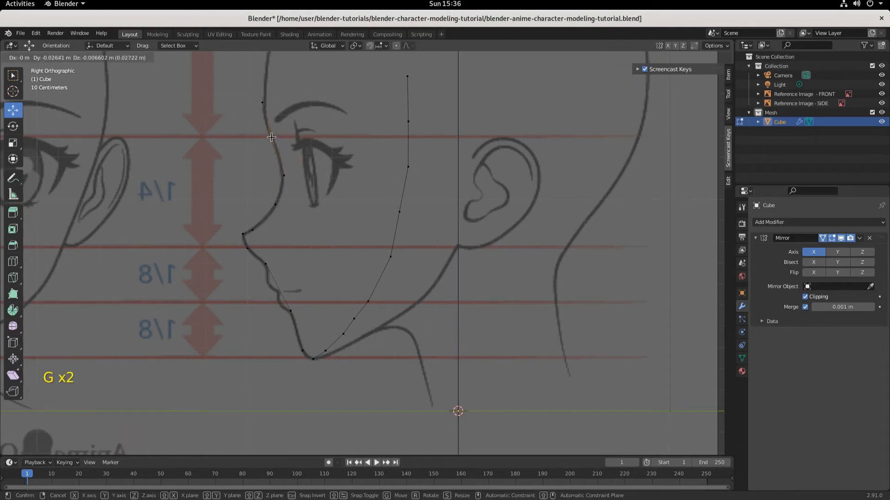
click(271, 137)
Move the deepest nose-bridge vertex about -0.009 m in Y only and select the profile vertex just below it
click(288, 182)
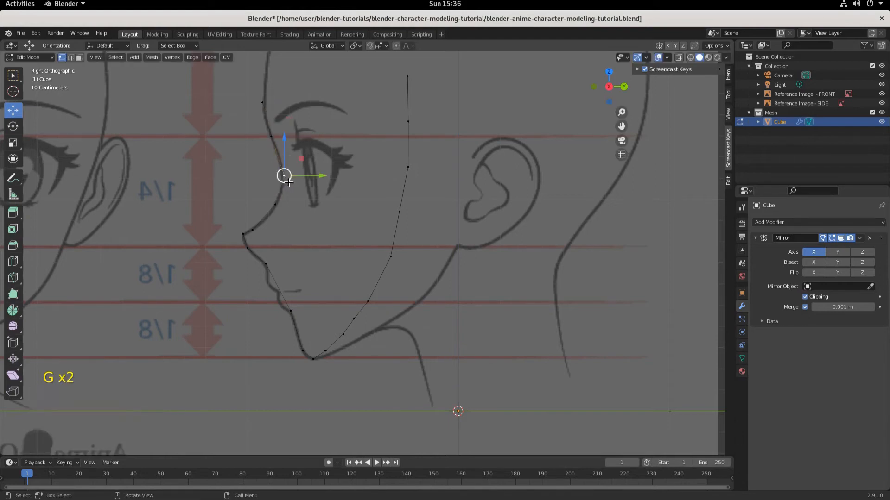
key(g)
key(y)
click(287, 185)
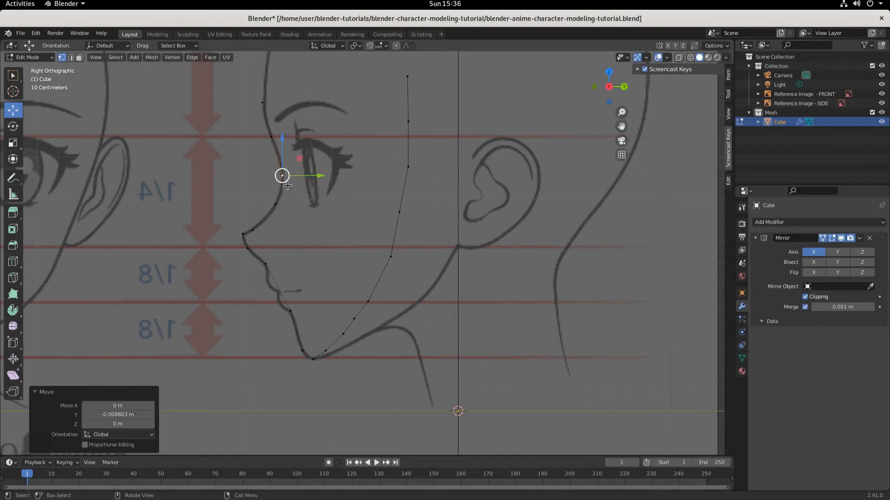
click(276, 205)
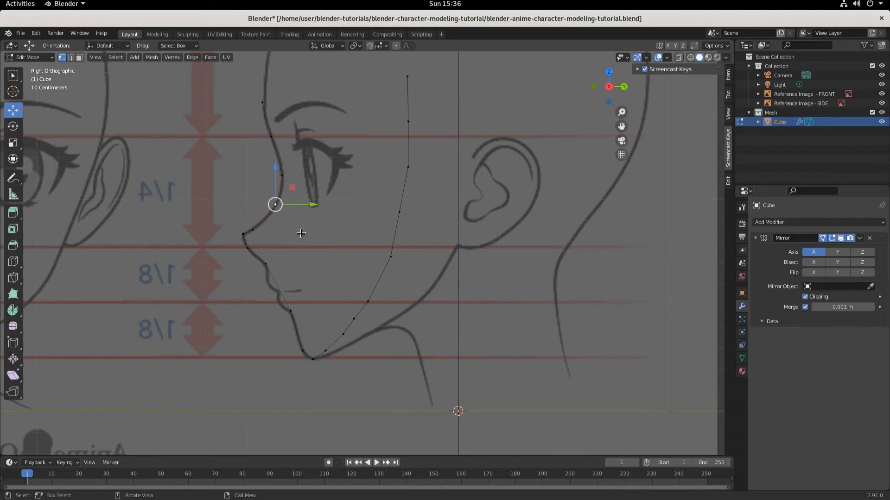
Save the file and inspect the face outline and side profile in perspective against both reference images
scroll(299, 234, down, 3)
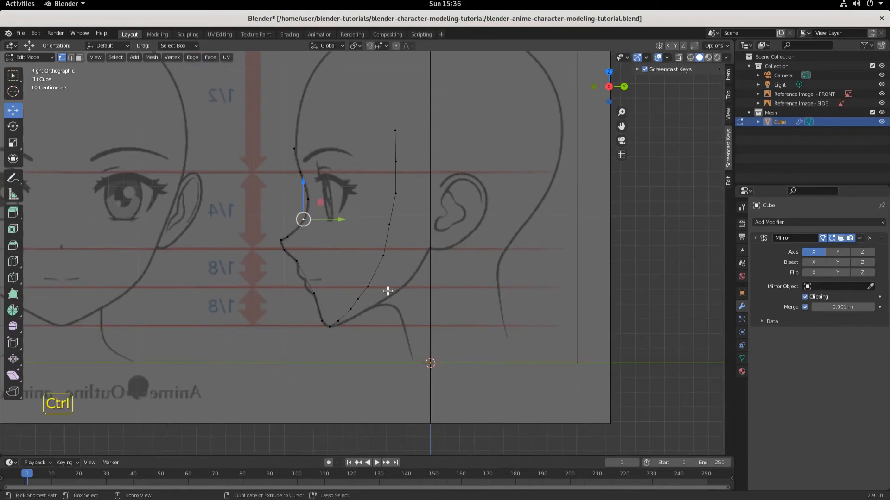
key(ctrl+s)
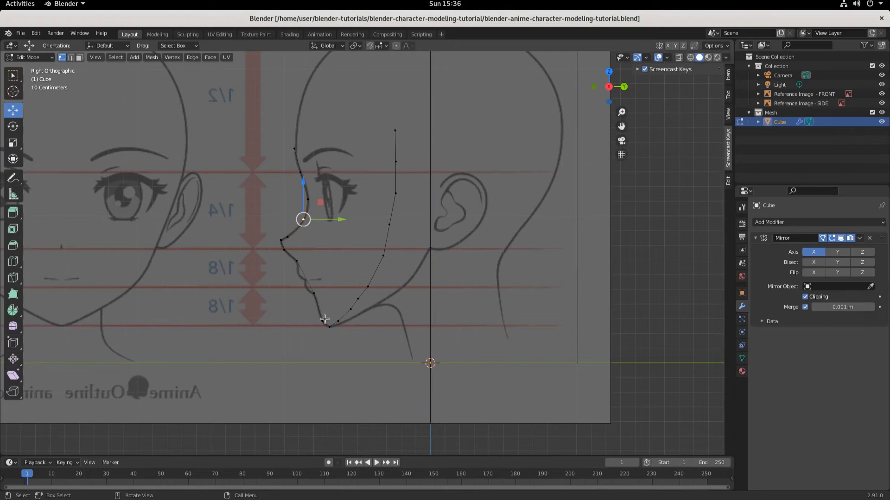
middle_drag(287, 199, 432, 392)
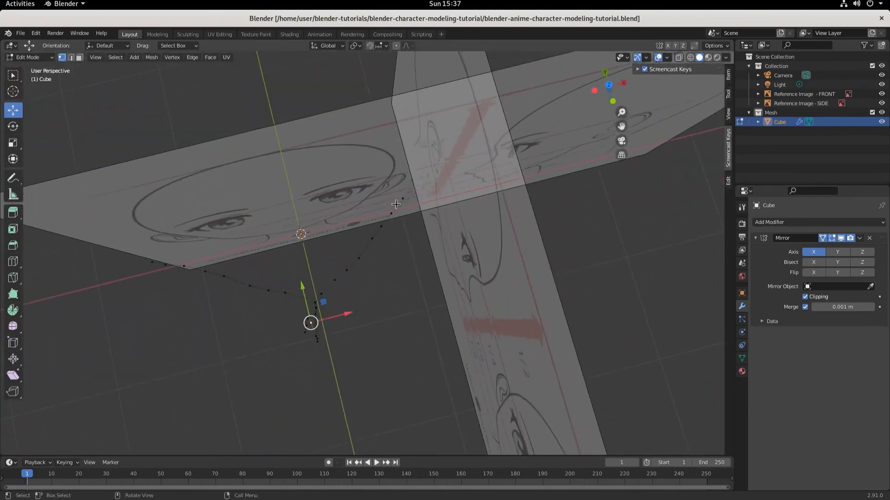
middle_drag(333, 392, 235, 283)
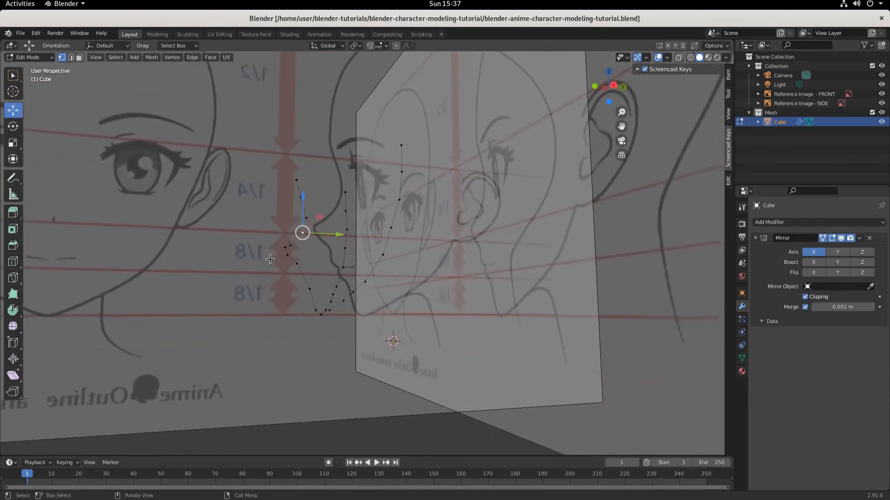
Fill a face between the two nose-tip profile vertices and the two jaw outline vertices nearest the middle and lower guide lines
key(KP_3)
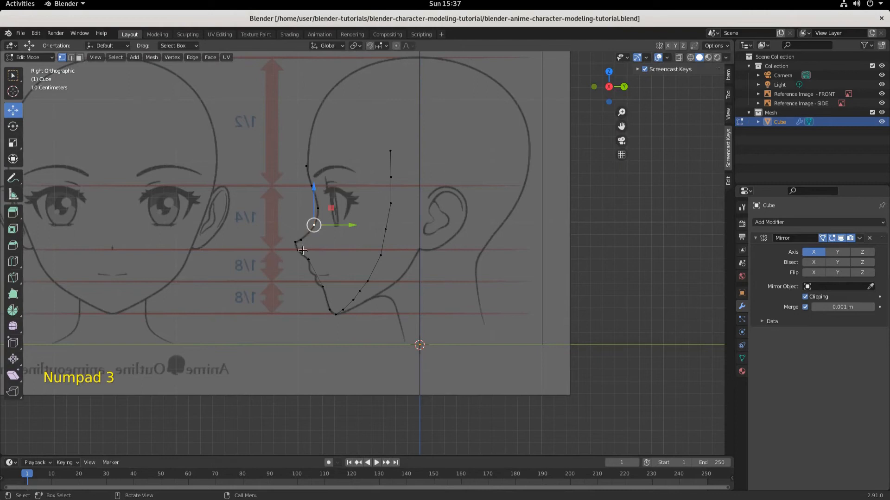
scroll(297, 253, up, 3)
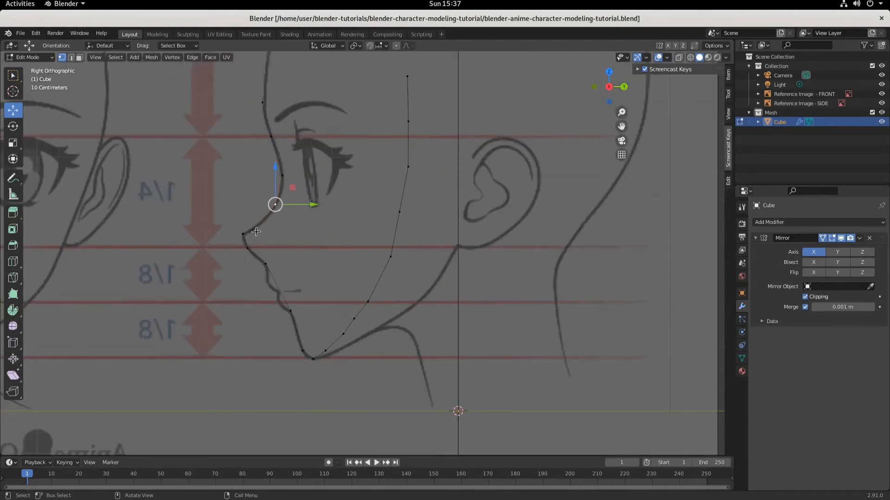
click(253, 230)
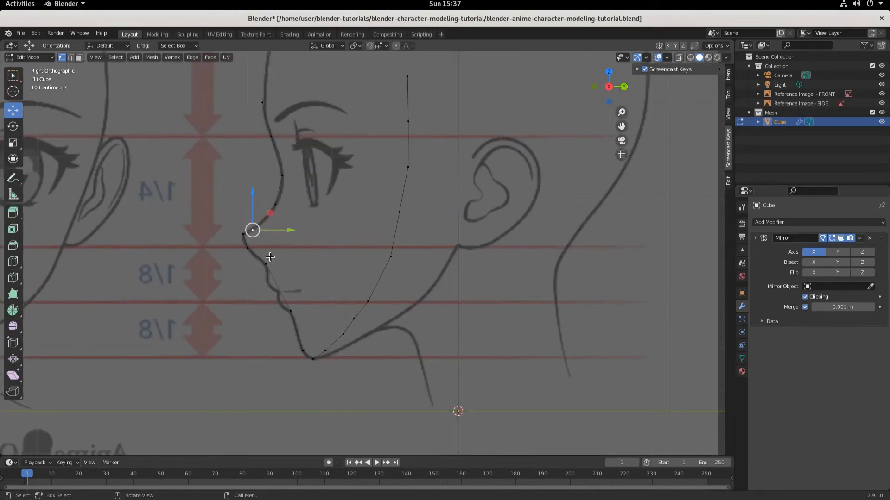
shift+click(242, 235)
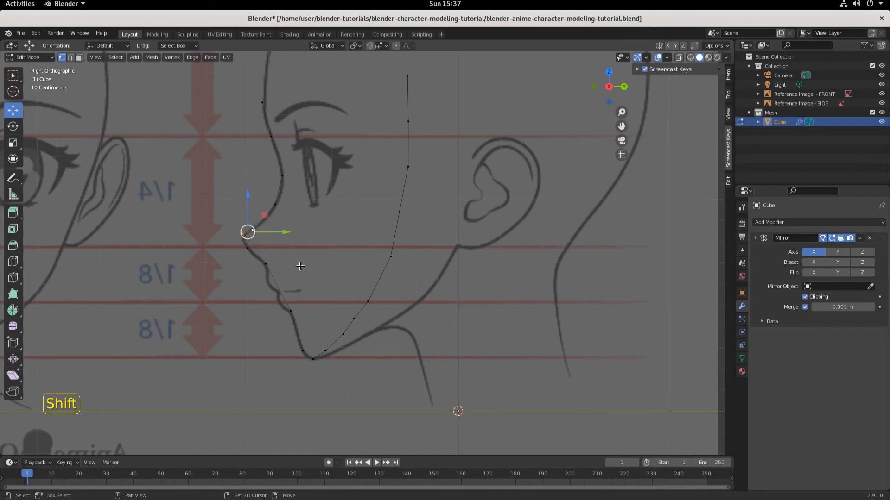
shift+click(391, 256)
shift+click(368, 301)
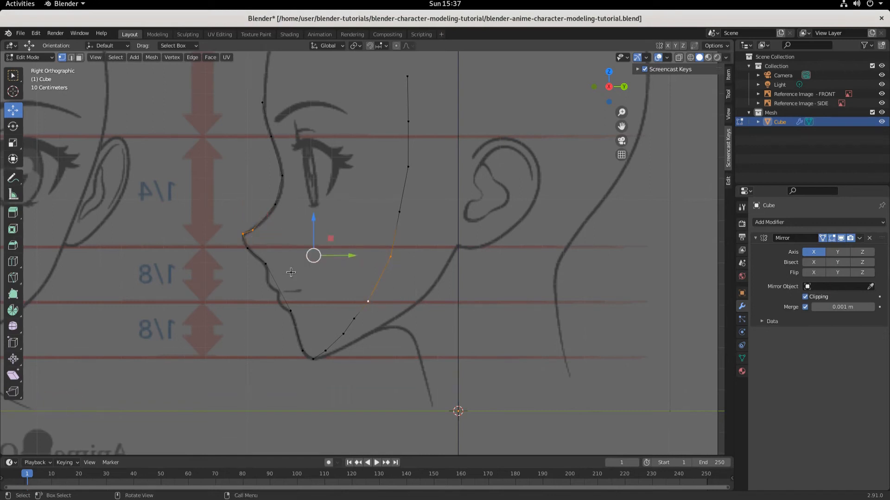
key(f)
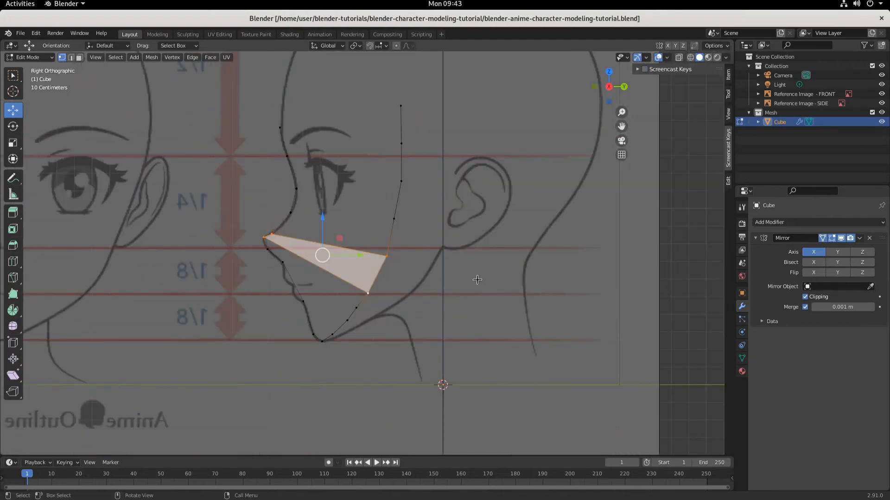
Turn off the Mirror modifier's on-cage display to view the new face and its mirrored half in perspective
middle_drag(410, 290, 351, 272)
scroll(343, 299, up, 4)
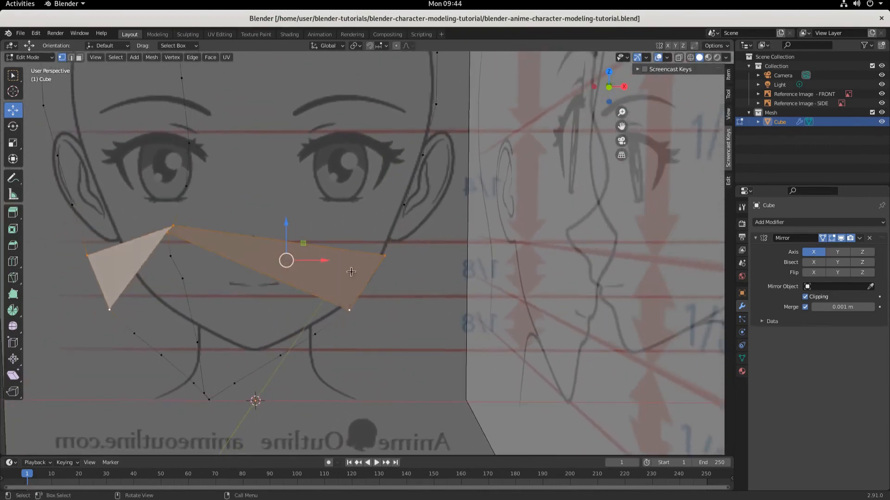
click(824, 239)
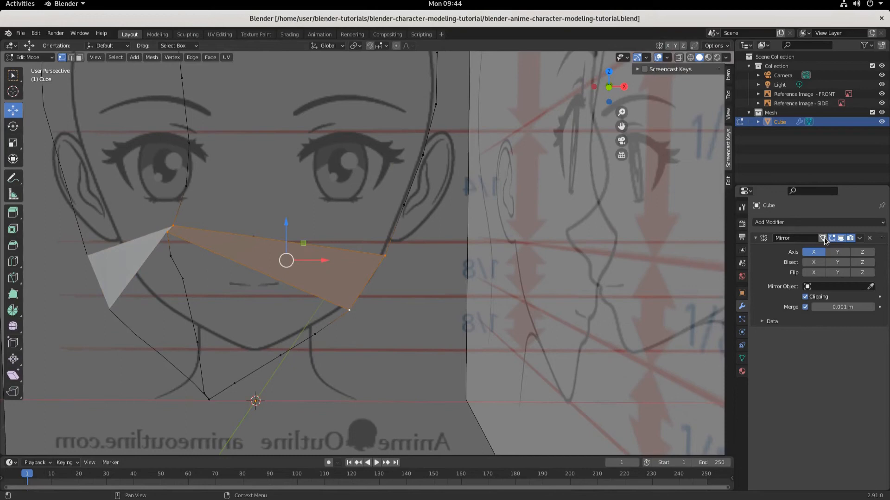
scroll(334, 273, down, 3)
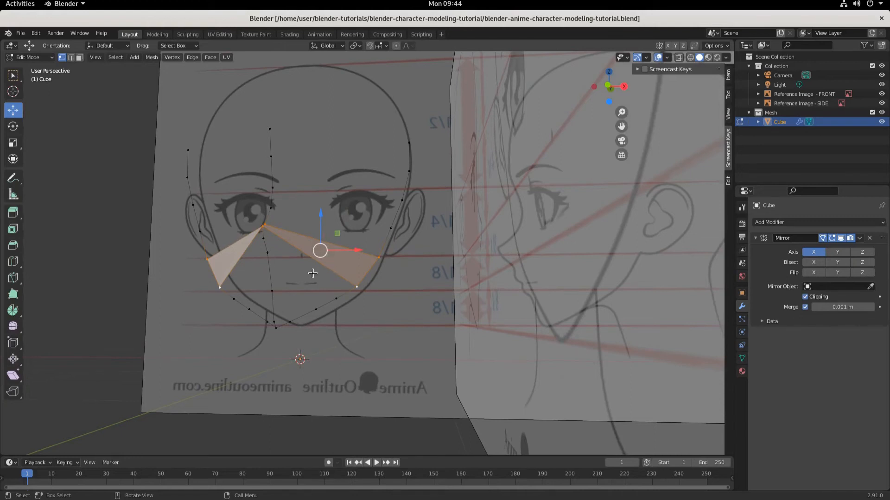
In front view, move the new face's upper outer jaw vertex about -0.017 m in X and -0.022 m in Z onto the outline
key(KP_1)
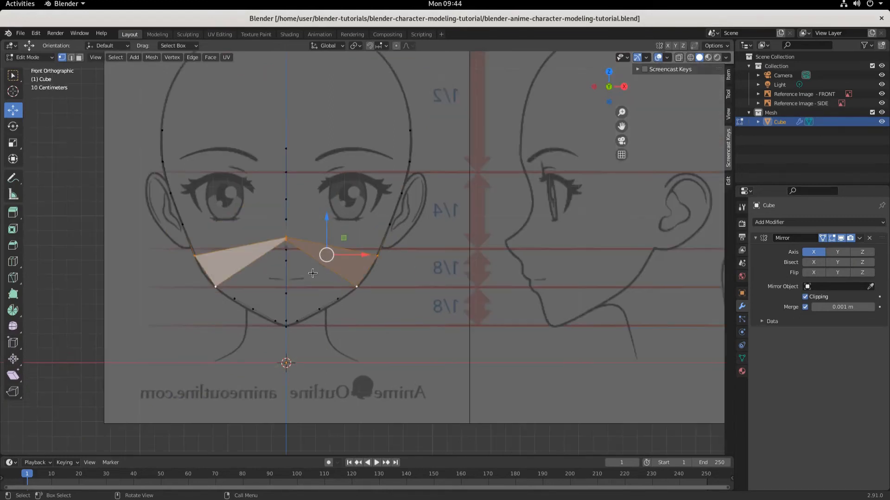
scroll(364, 270, up, 5)
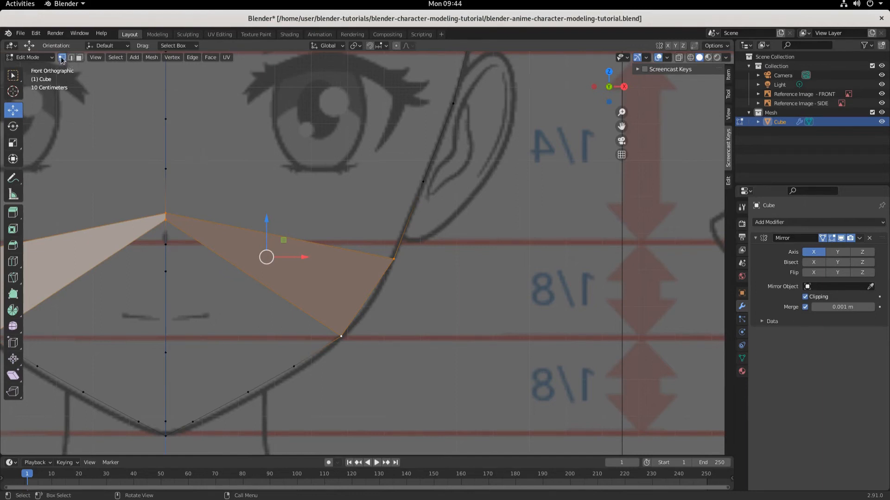
click(393, 258)
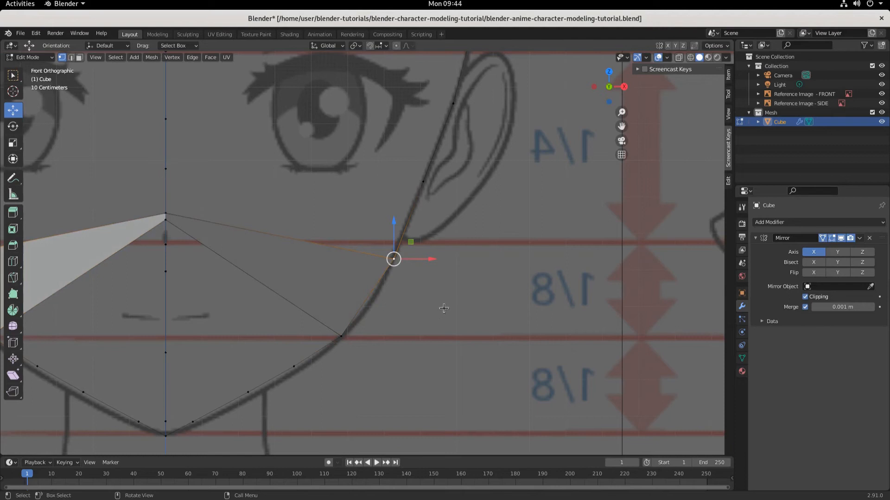
key(g)
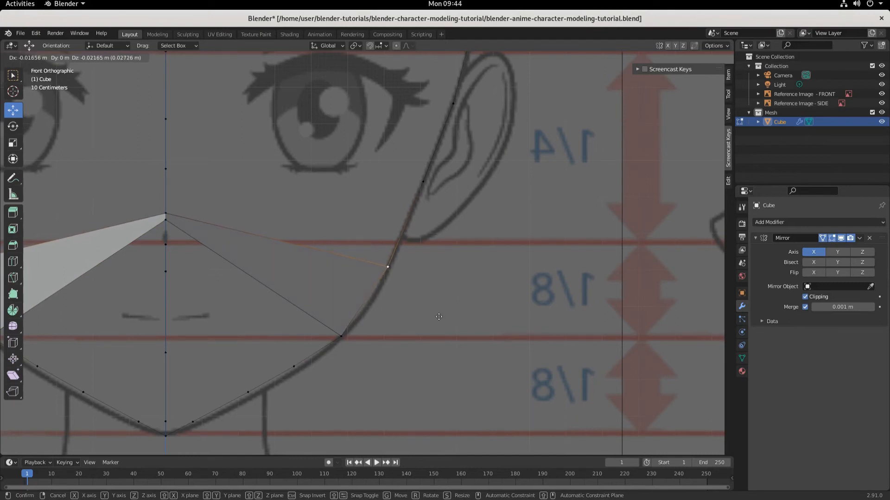
click(439, 317)
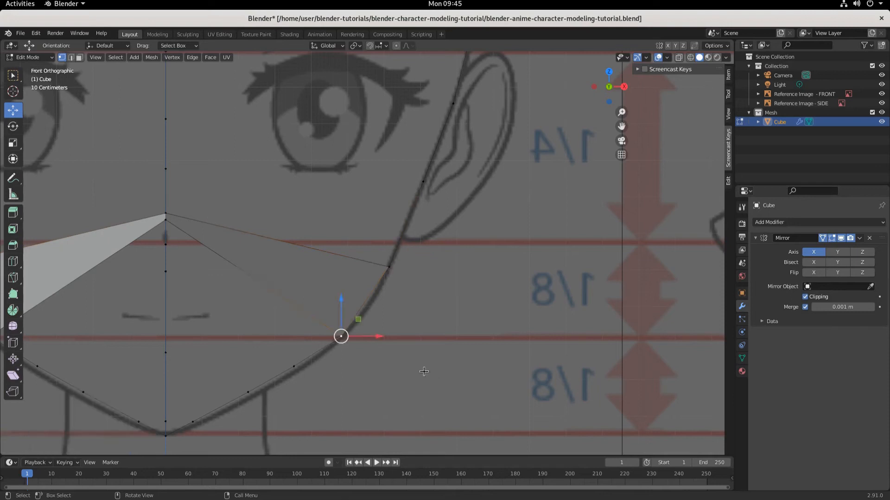
Move the face's lower outer jaw vertex about 0.032 m X, 0.025 m Z, and the one above it about -0.004 m X, -0.006 m Z
click(341, 336)
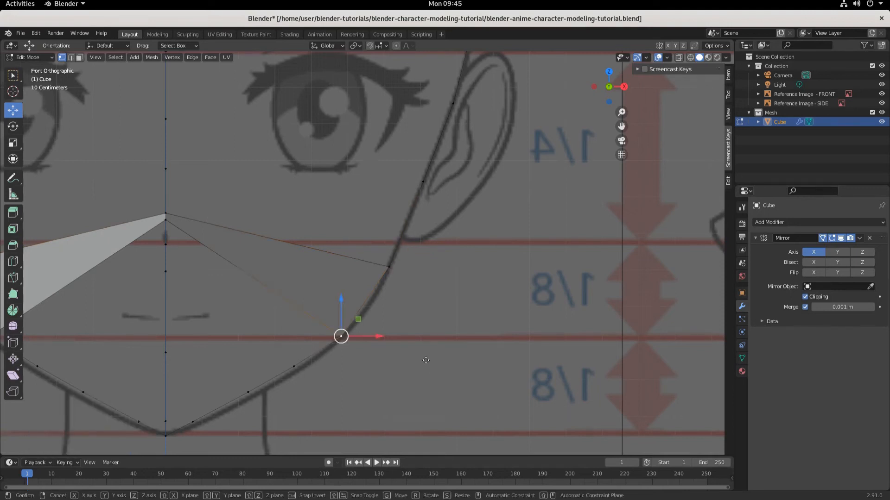
key(g)
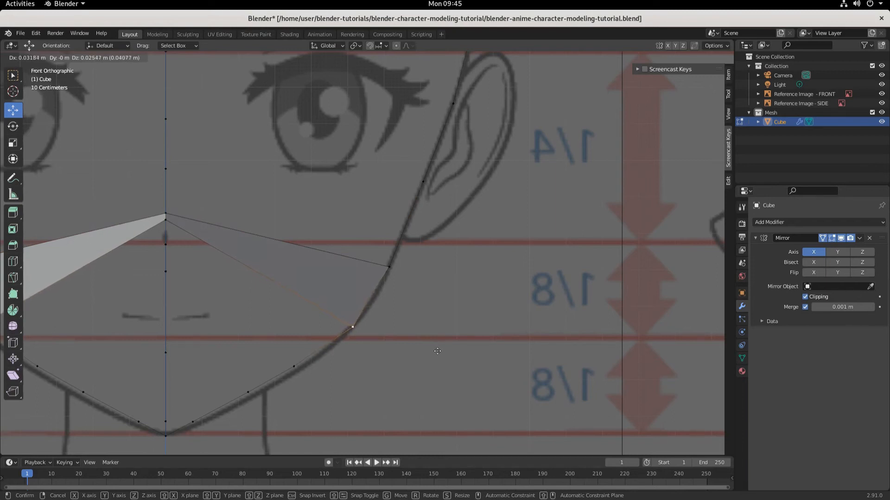
click(437, 351)
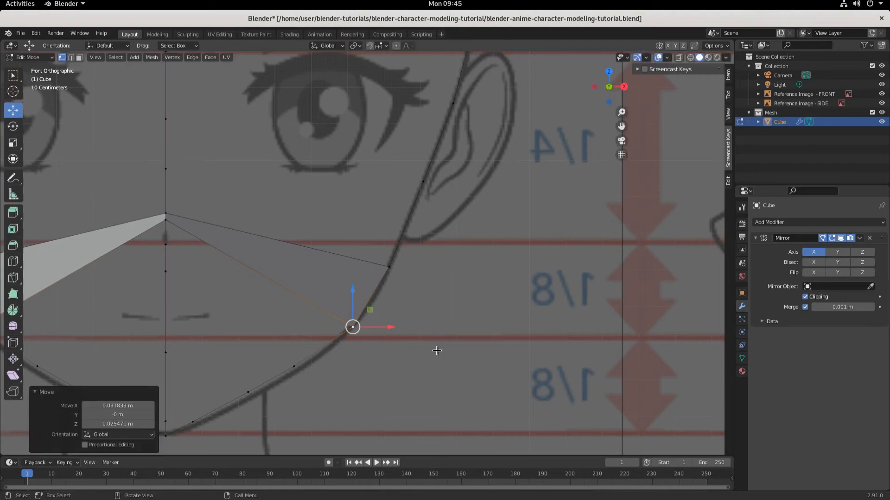
click(398, 270)
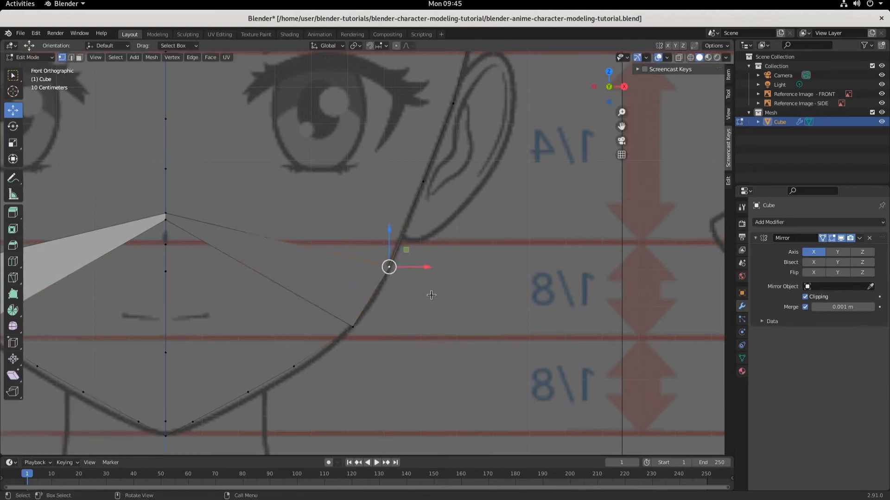
key(g)
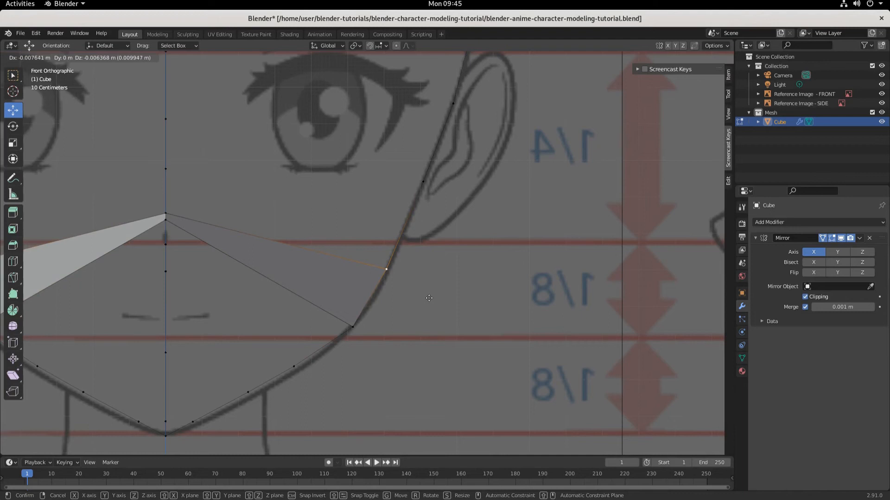
click(429, 297)
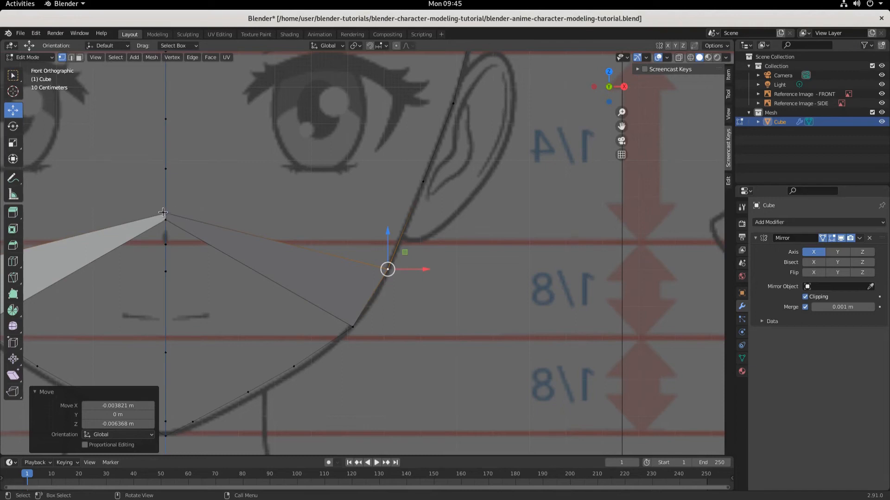
Lower the three jaw vertices between the filled face and the chin onto the reference outline, moving the one nearest the chin about -0.006 m in Z
scroll(162, 212, down, 2)
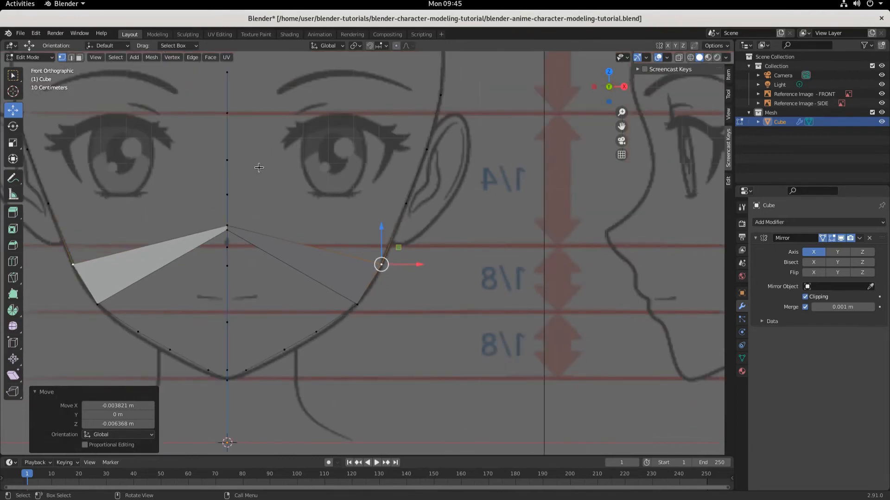
middle_drag(343, 413, 361, 306)
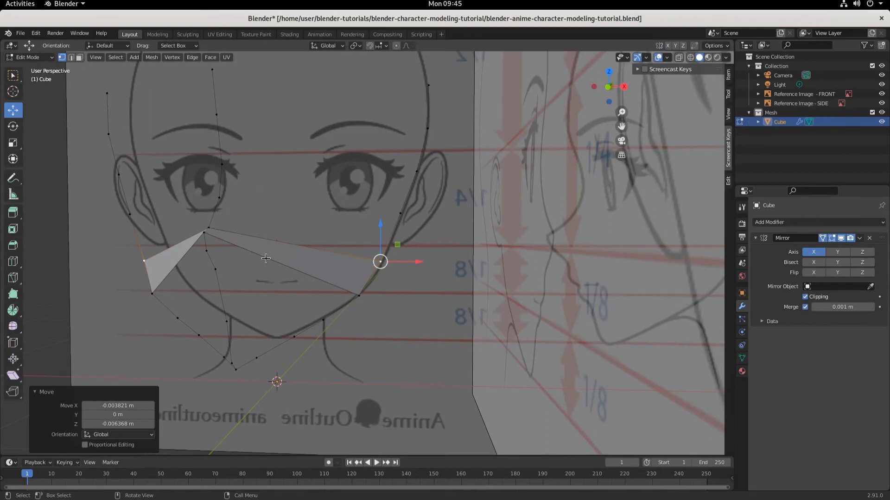
key(KP_1)
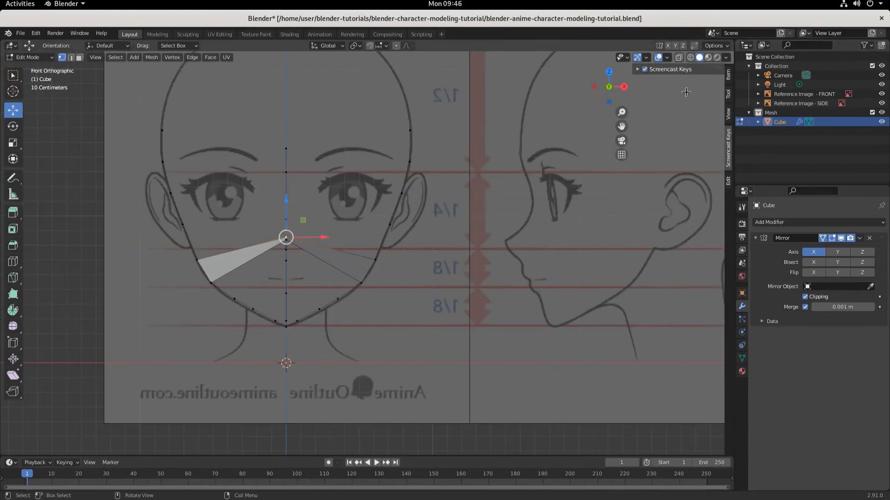
scroll(320, 274, up, 4)
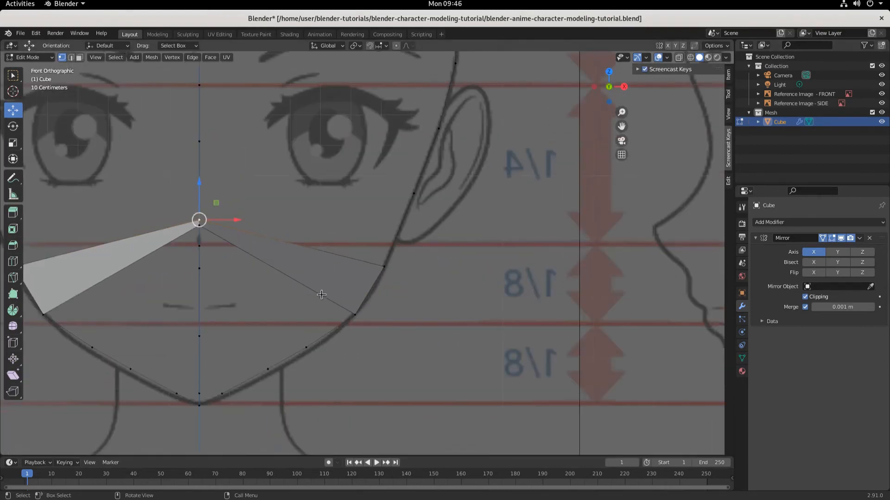
key(KP_1)
click(306, 345)
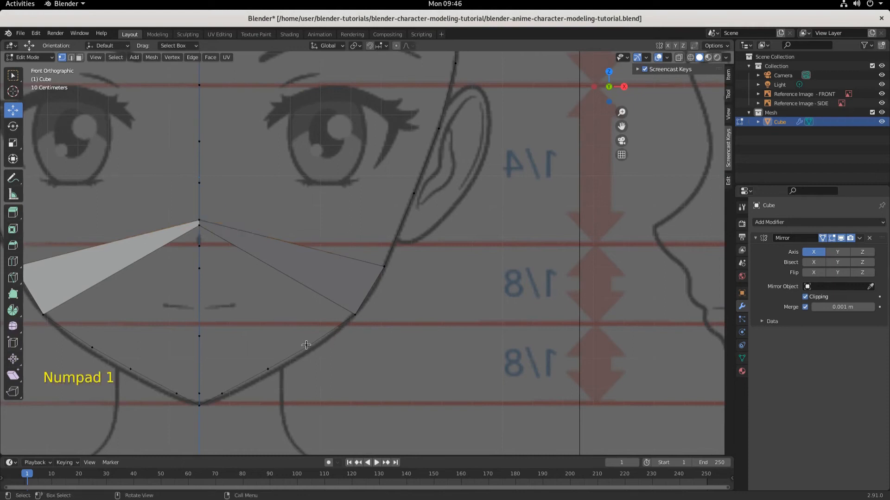
click(306, 346)
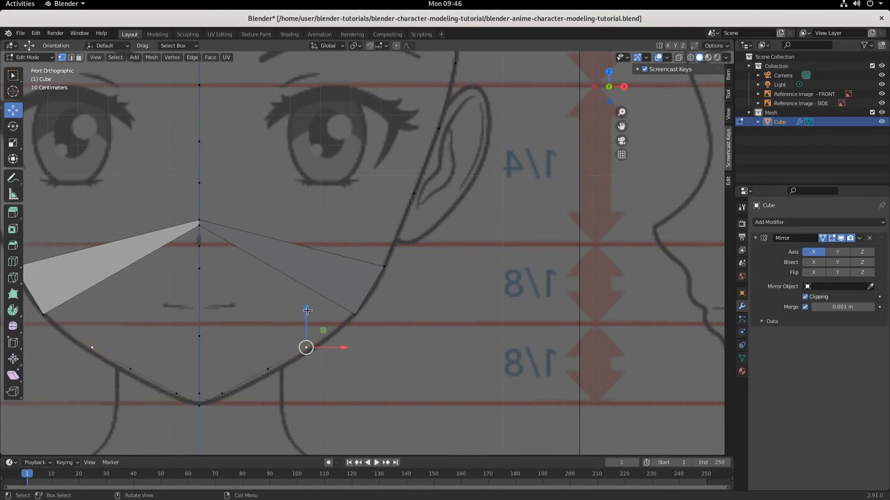
drag(308, 313, 267, 333)
click(268, 369)
click(222, 396)
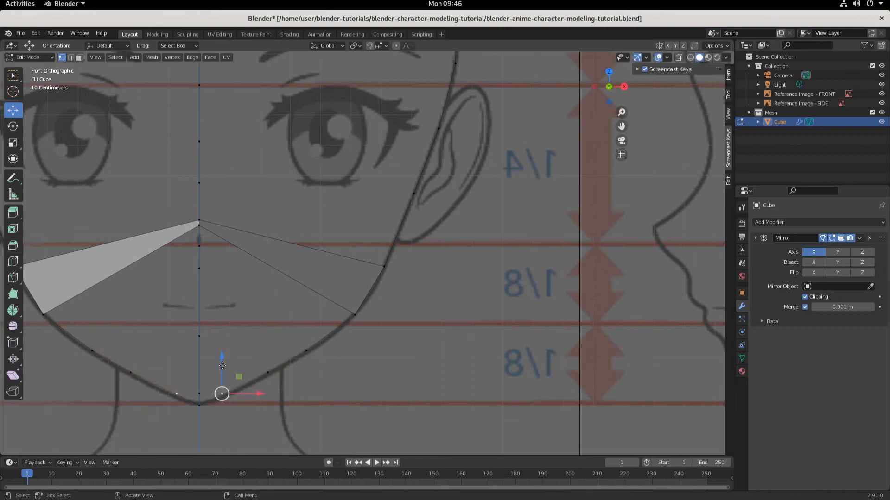
drag(222, 366, 222, 367)
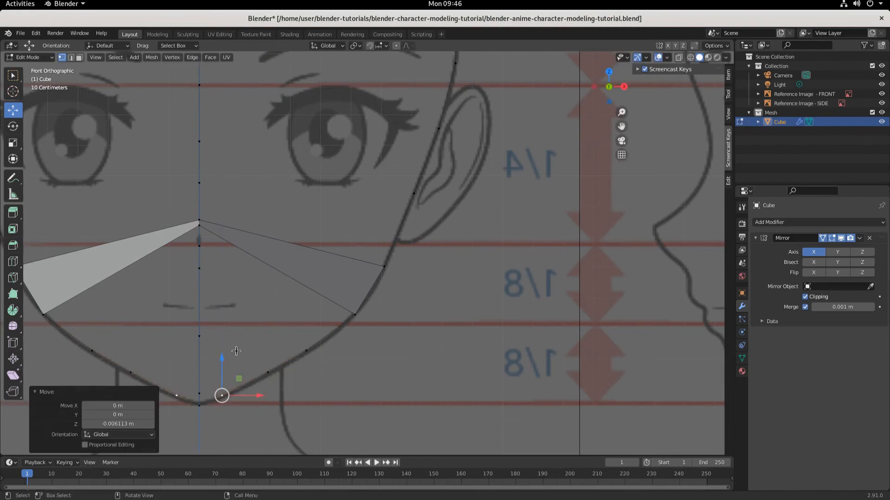
Fill the next face upward from the edge joining the upper nose vertex to the outer jaw vertex
click(198, 221)
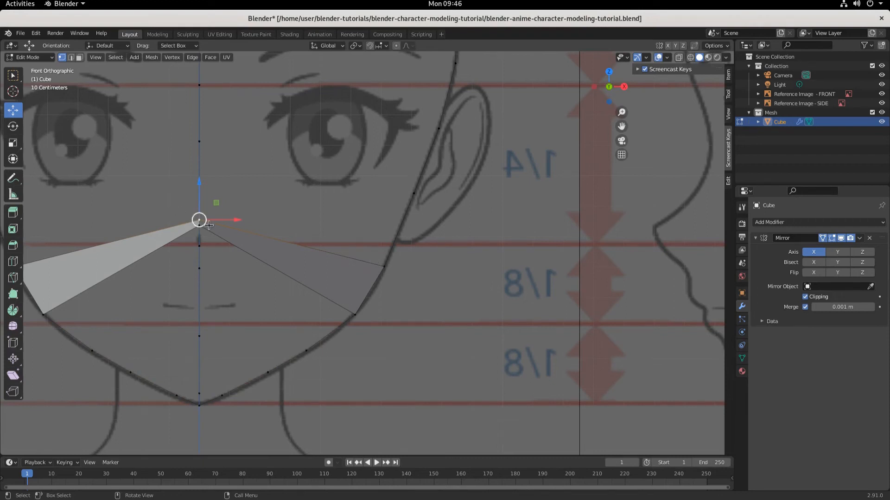
click(384, 266)
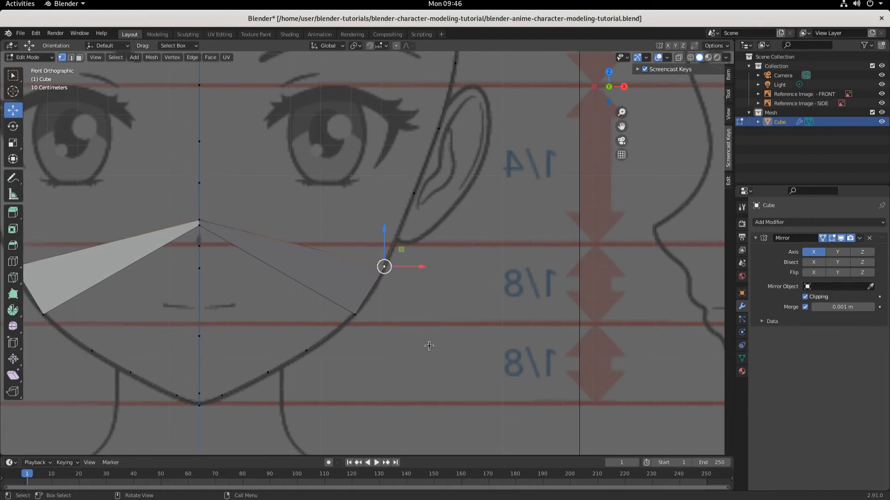
click(199, 220)
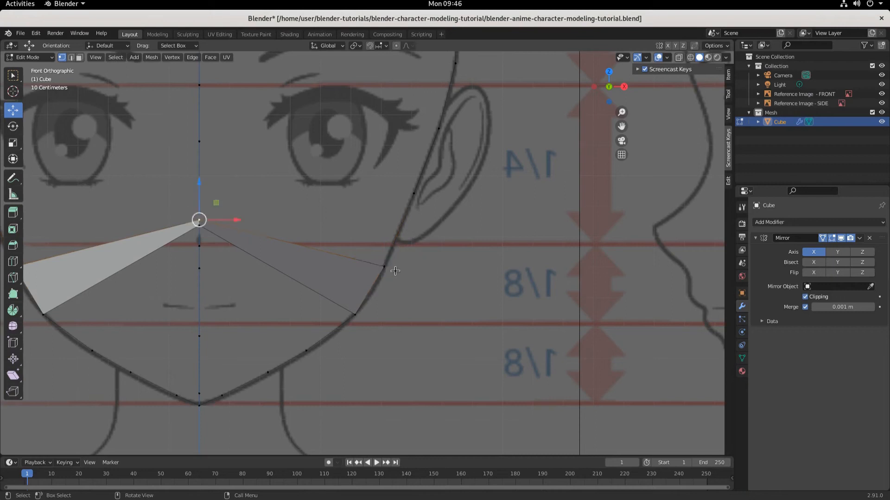
click(384, 267)
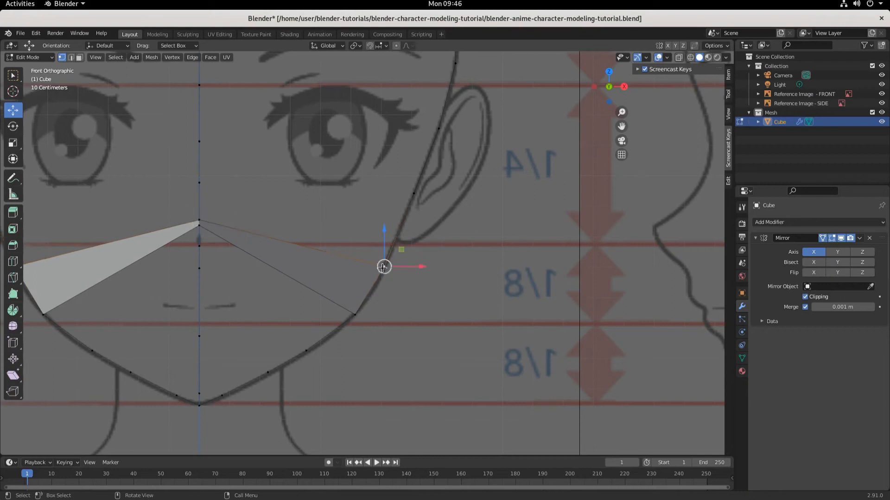
click(198, 216)
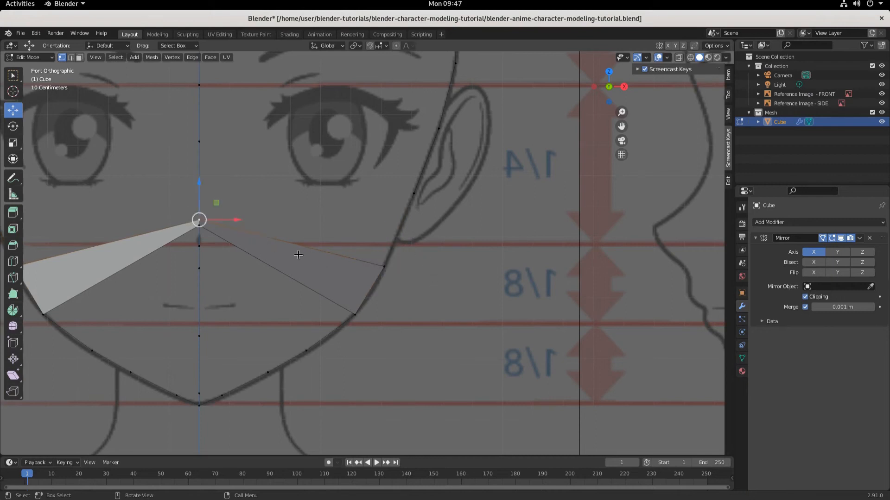
shift+click(385, 267)
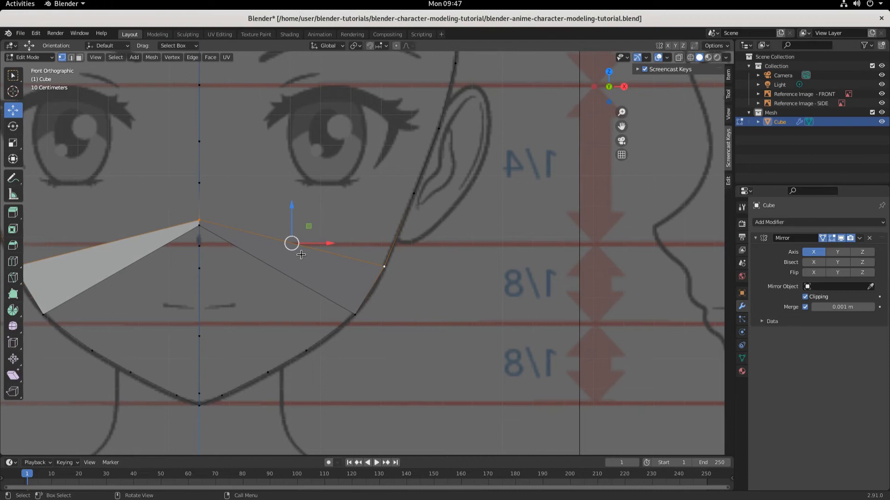
key(f)
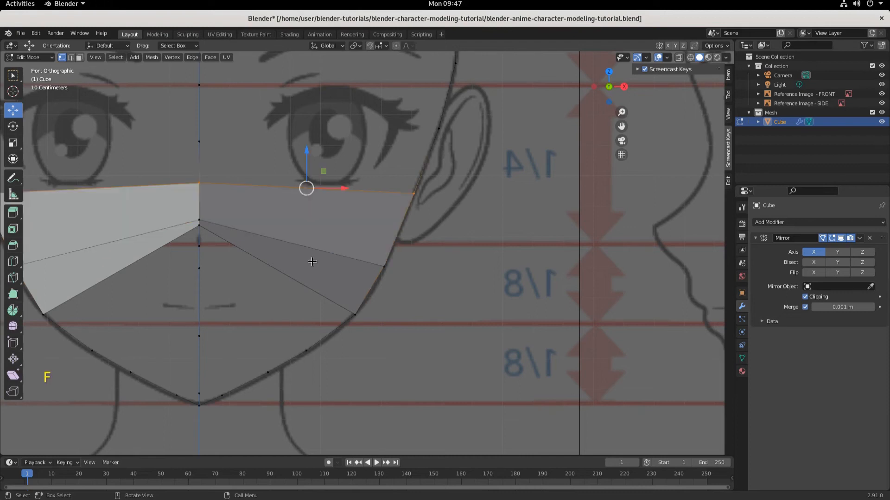
Fill three more faces upward from the selected edge, between the forehead profile vertices and the outer head outline
key(f)
key(f)
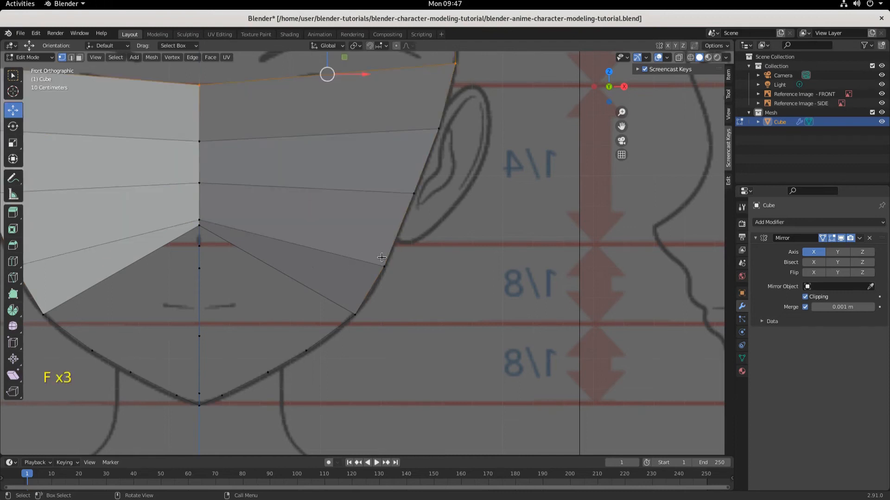
scroll(376, 251, down, 3)
key(f)
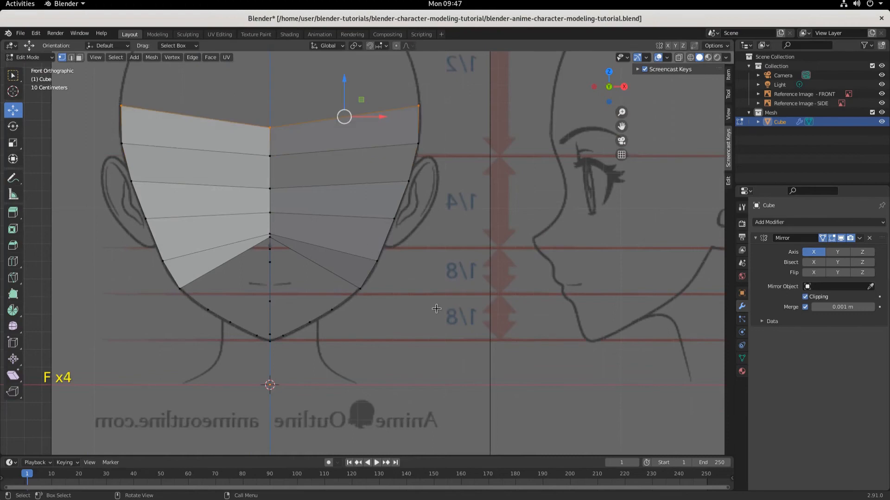
In front view, move the topmost outer face vertex about -0.026 m in Z and 0.008 m in X onto the head outline
mouse_move(437, 308)
middle_down()
mouse_move(421, 310)
mouse_move(369, 353)
mouse_move(423, 354)
mouse_move(363, 313)
mouse_move(492, 305)
mouse_move(434, 314)
middle_up()
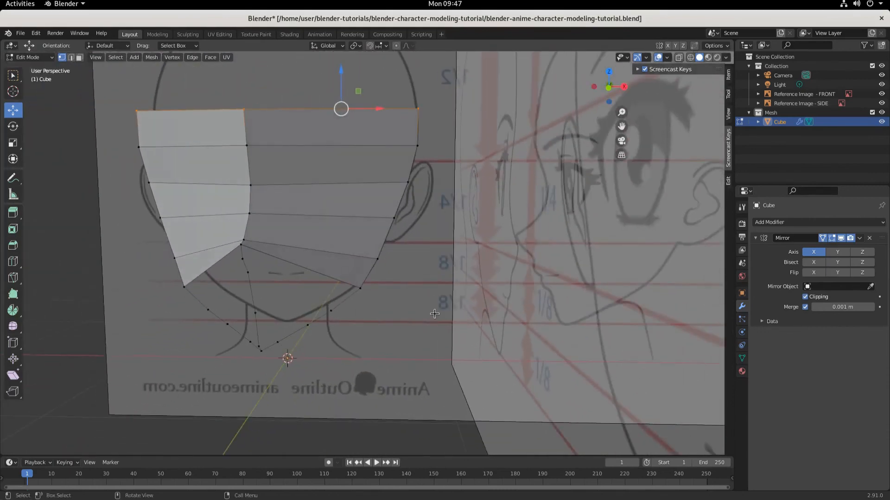
key(KP_3)
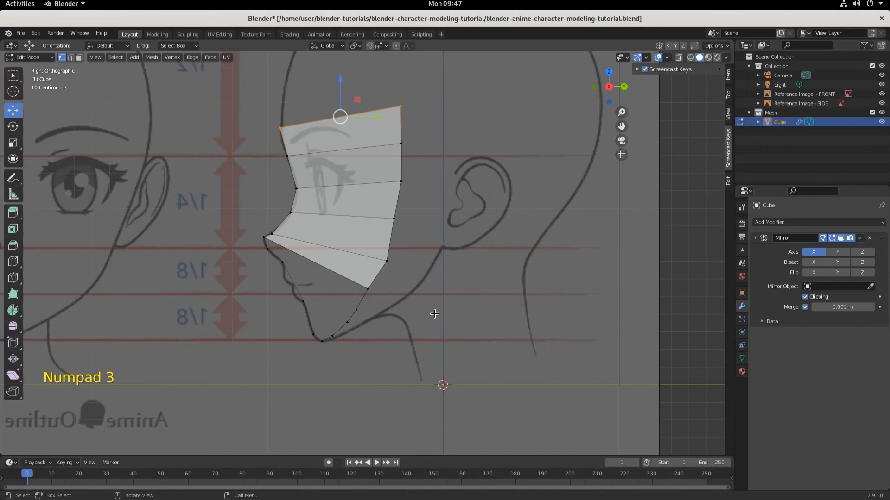
key(KP_1)
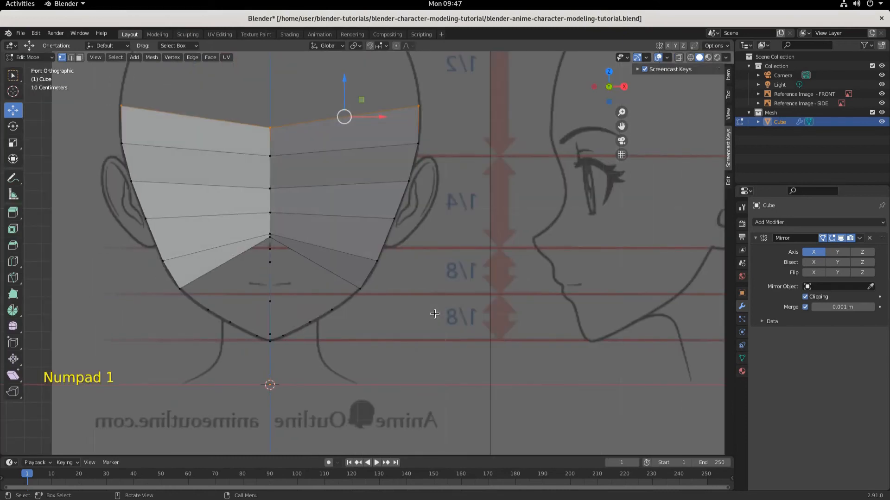
click(418, 105)
drag(421, 72, 420, 74)
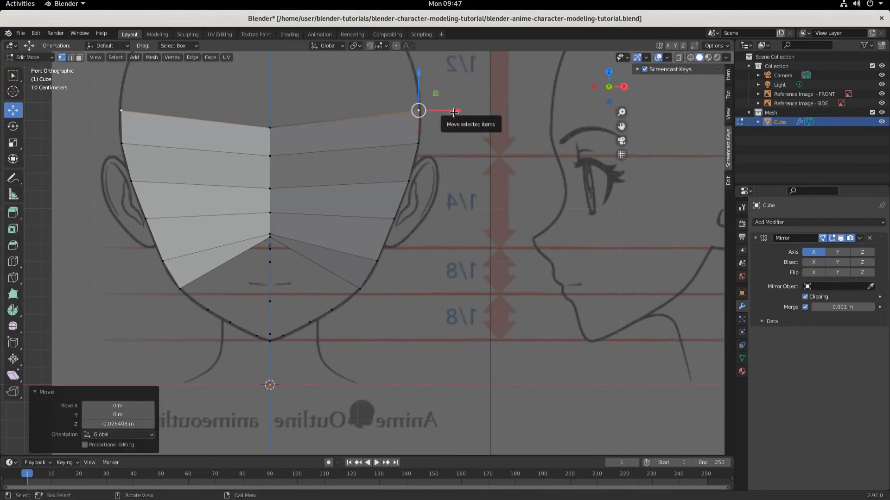
drag(456, 112, 457, 112)
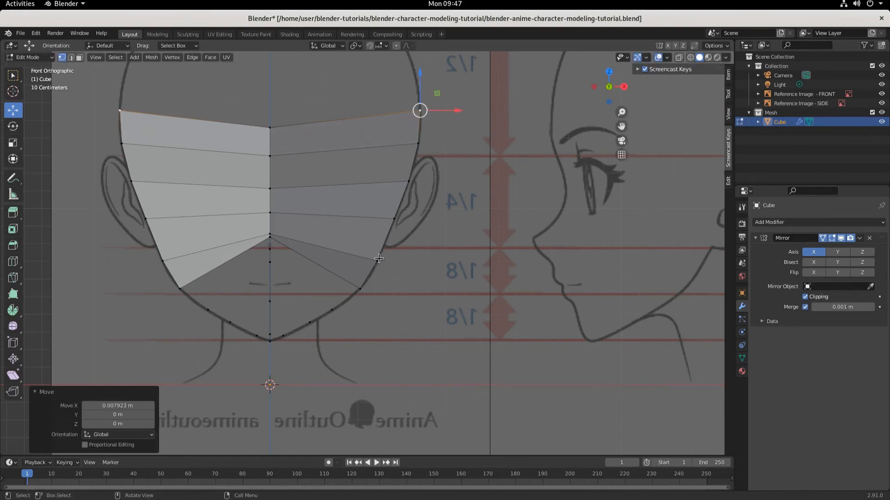
Select the nose tip vertex and the lowest outer jaw vertex of the filled area, and fill one face downward from their edge
click(358, 289)
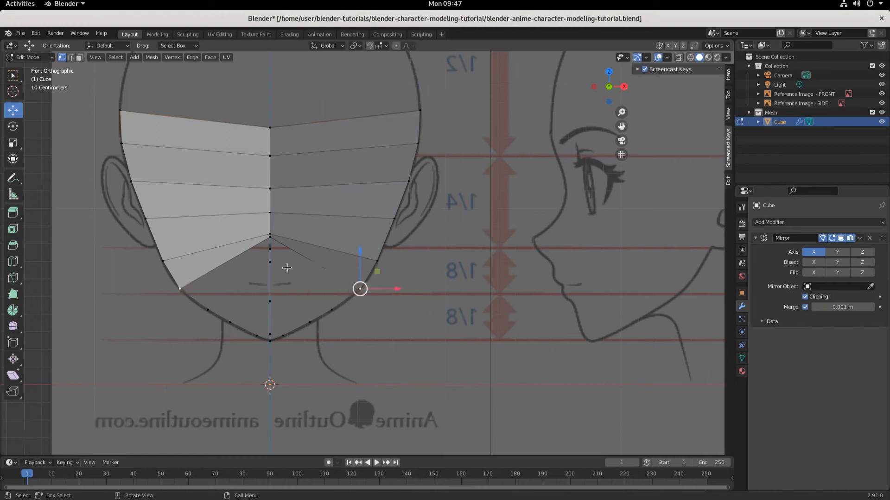
shift+click(268, 235)
click(275, 260)
click(271, 236)
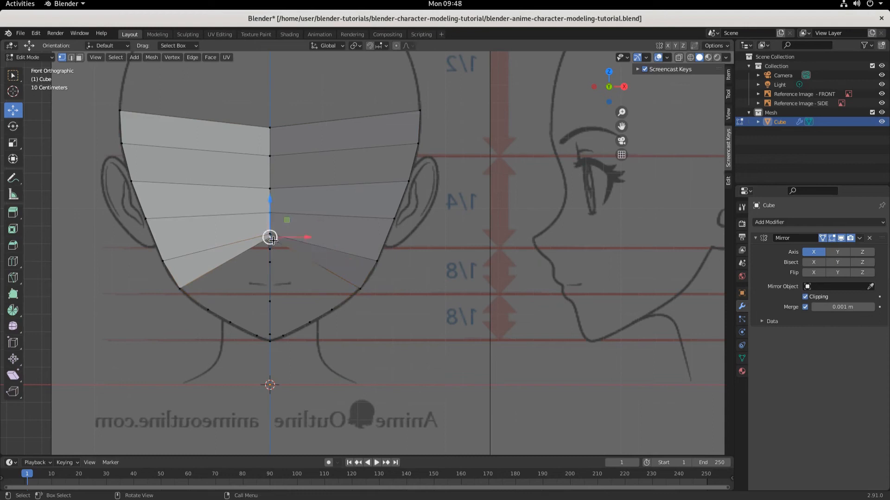
shift+click(360, 289)
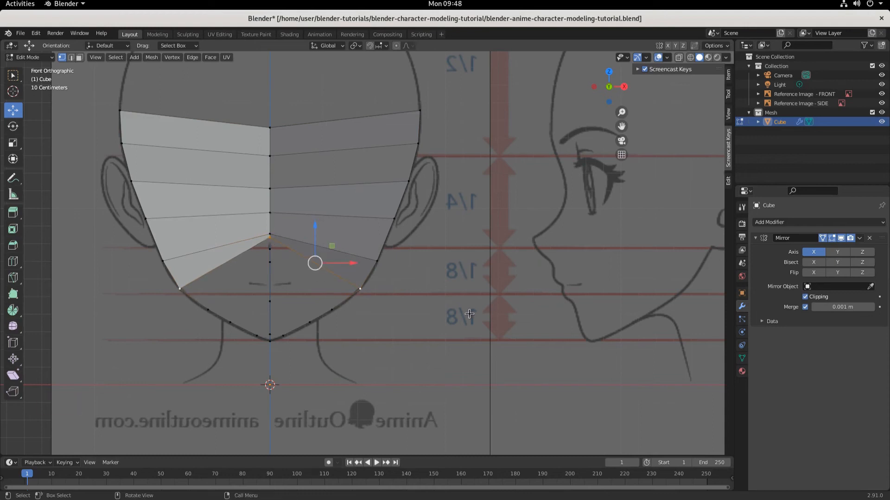
key(f)
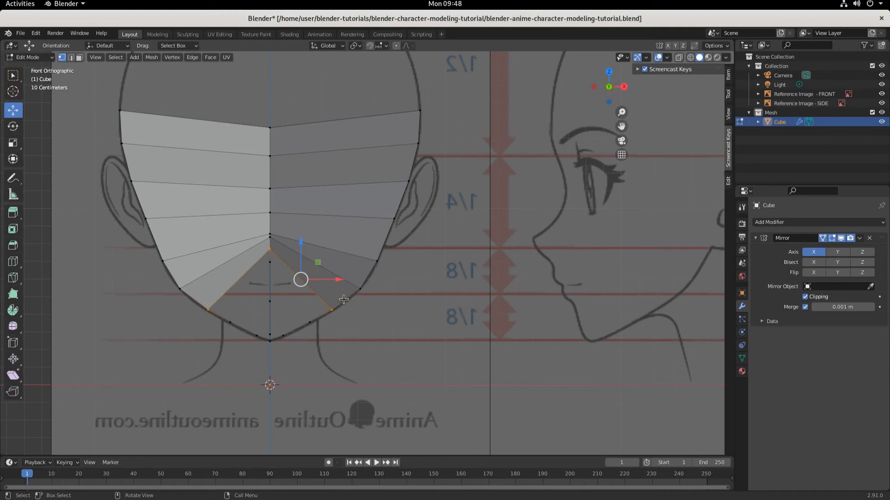
Move the new face's lower jaw vertex about 0.011 m in X, and the jaw vertex above it about 0.003 m X, 0.013 m Z
click(332, 308)
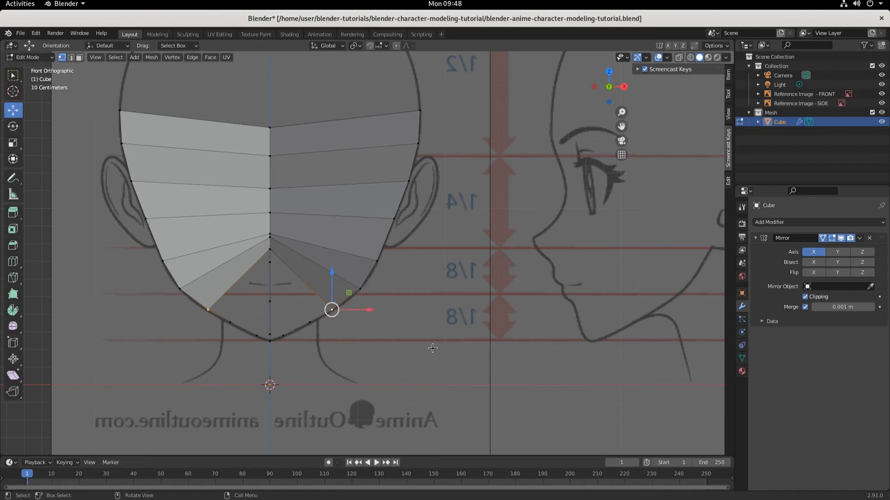
key(g)
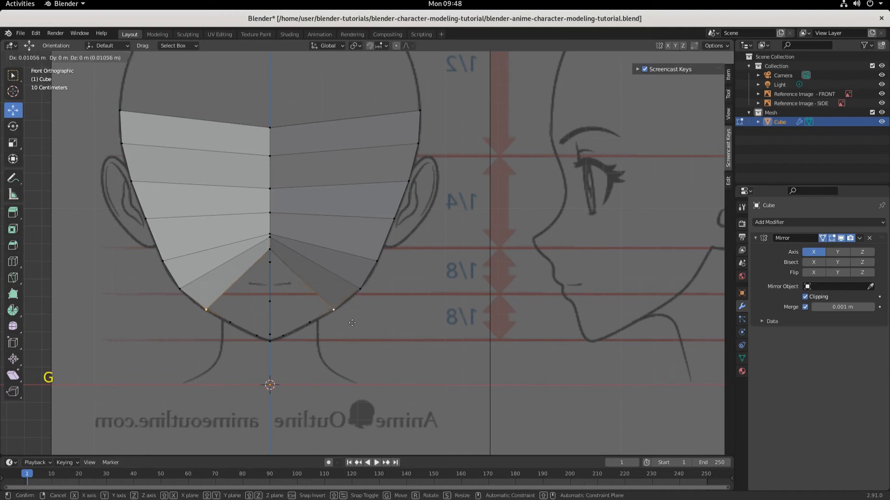
click(352, 323)
click(360, 290)
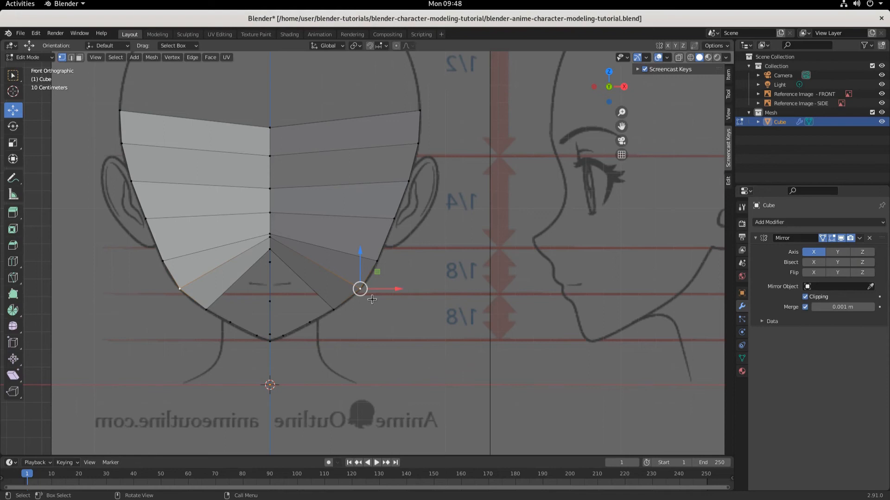
key(g)
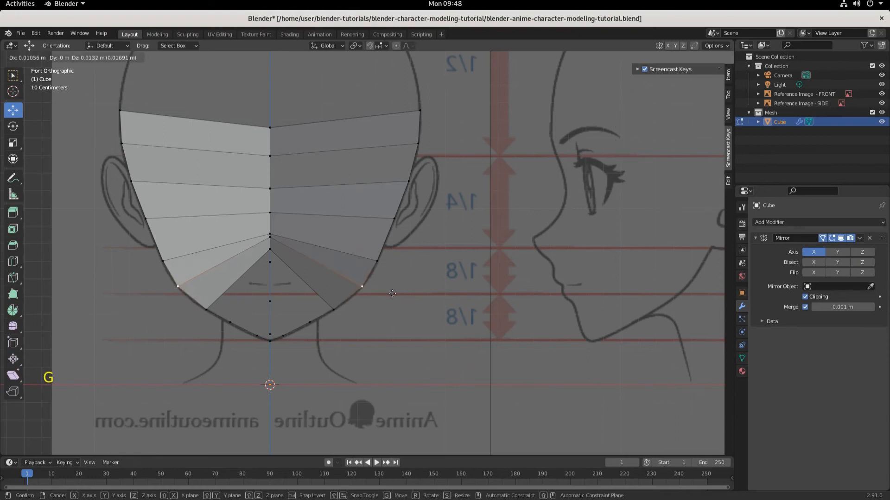
click(375, 301)
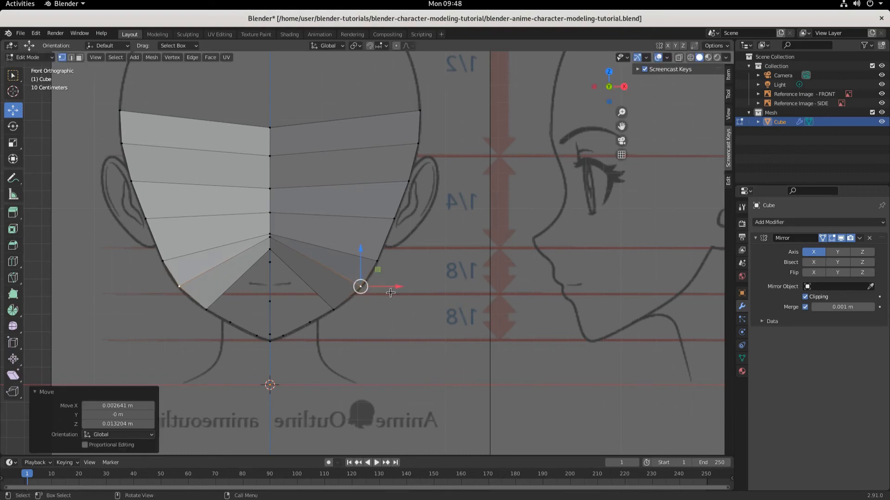
Refine the new face's jaw corners on the outline: lower vertex about 0.024 m in X and Z, upper one about 0.008 m in X
click(334, 309)
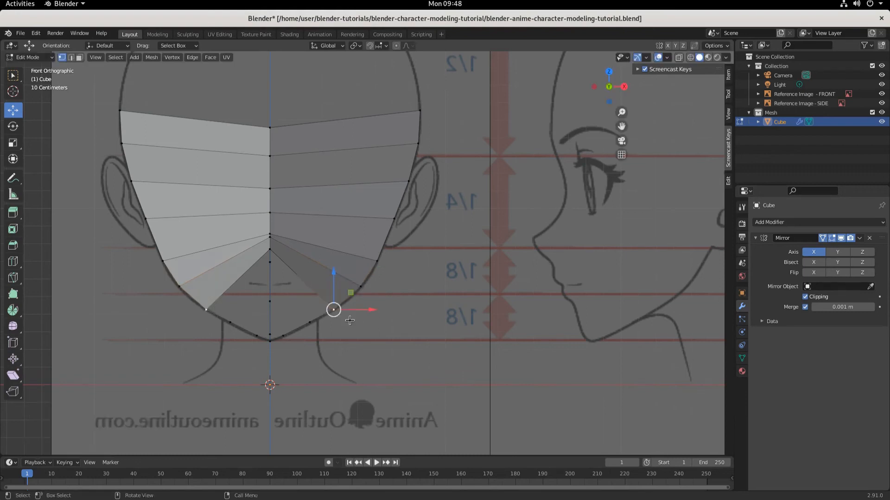
key(g)
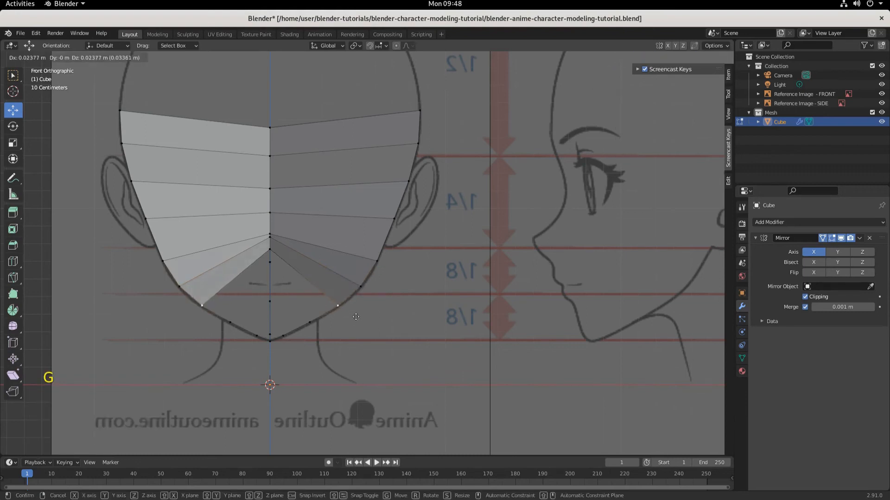
click(356, 317)
click(361, 286)
key(g)
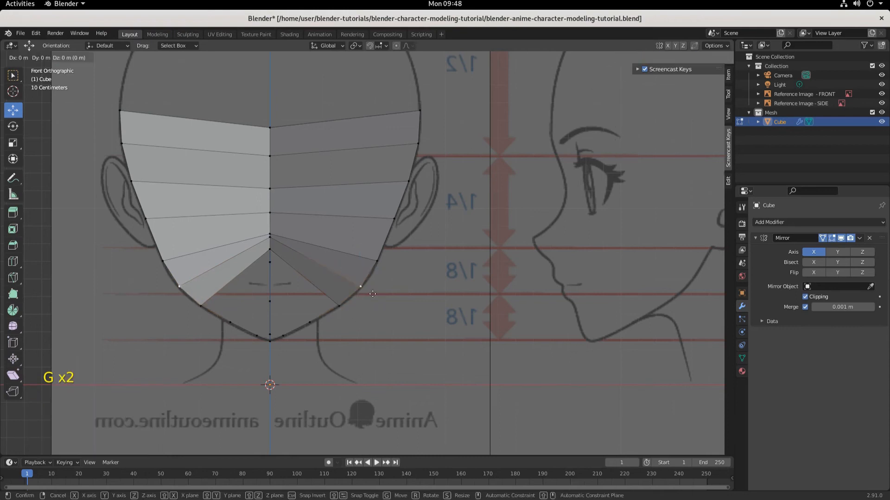
click(374, 293)
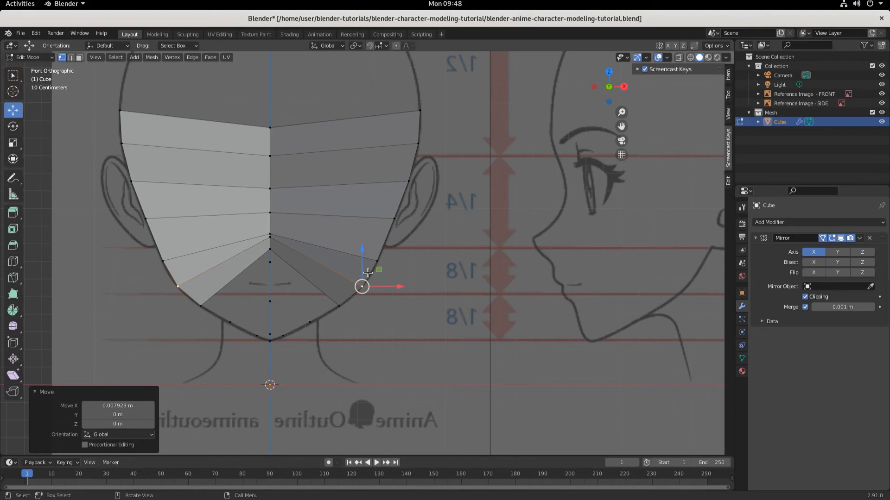
Return to front view after checking the face against both references, and save blender-anime-character-modeling-tutorial.blend
middle_drag(368, 272, 454, 274)
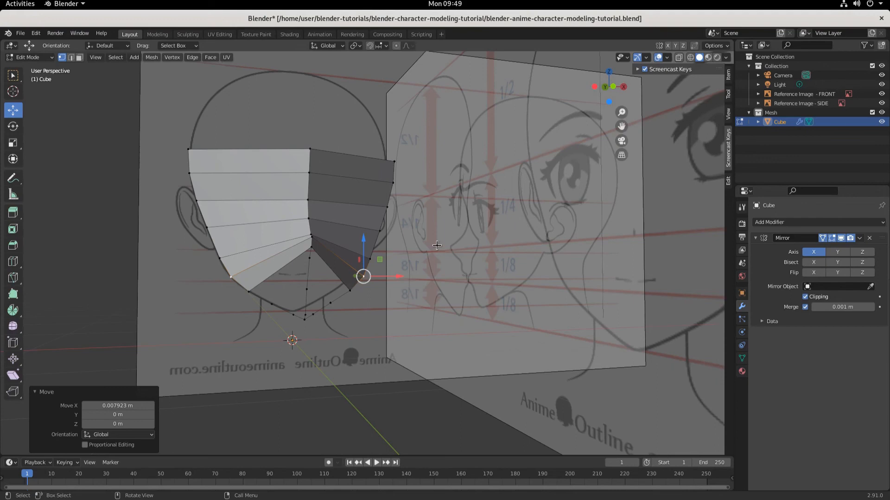
key(KP_1)
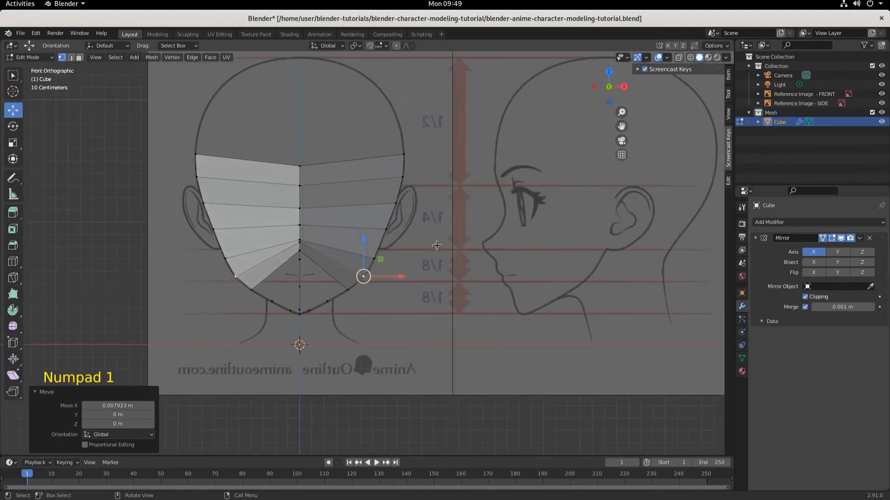
key(KP_3)
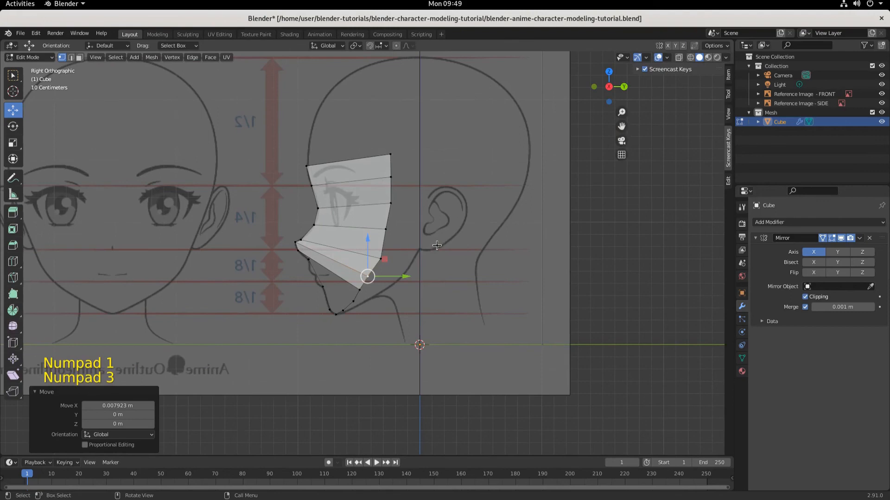
key(KP_1)
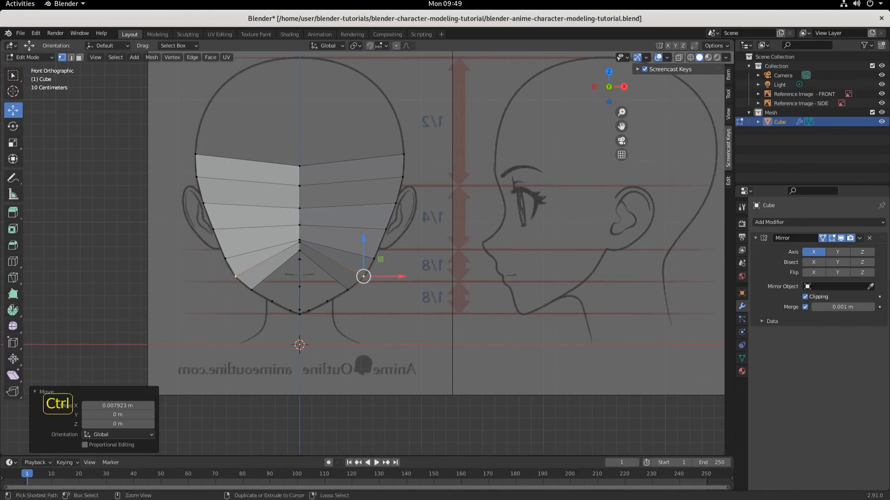
key(ctrl+s)
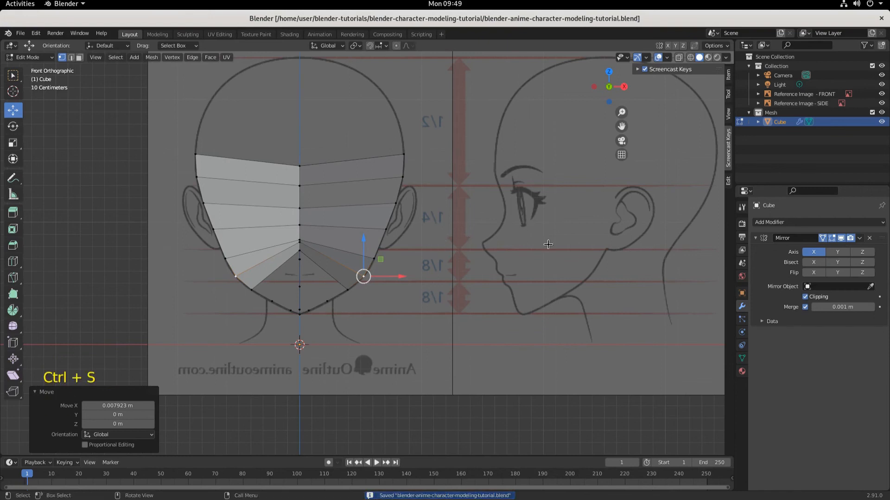